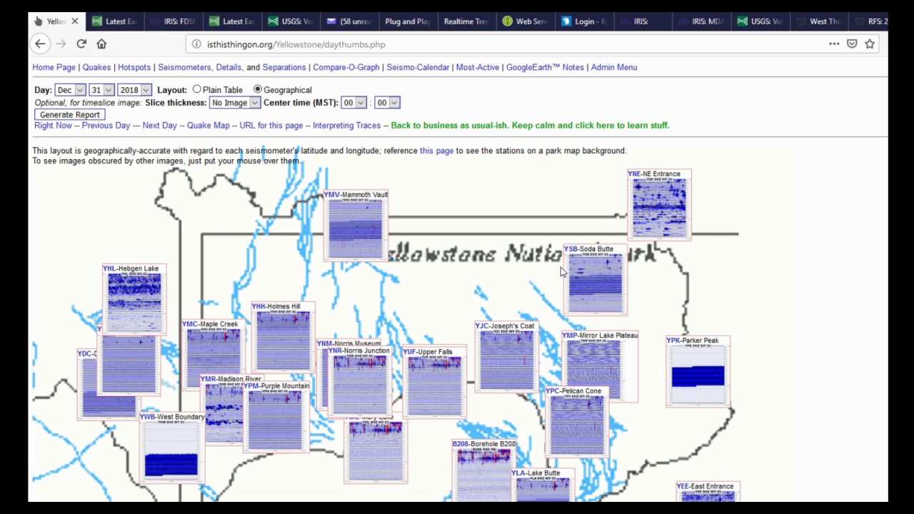
Step: Scroll the Yellowstone station map and open the B208-Borehole B208 seismogram in a new tab
click(583, 270)
scroll(609, 280, down, 3)
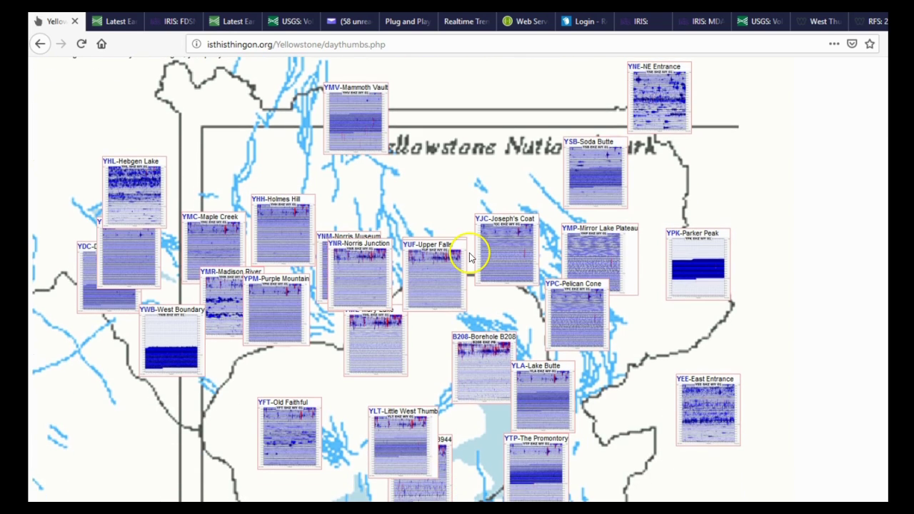
click(496, 384)
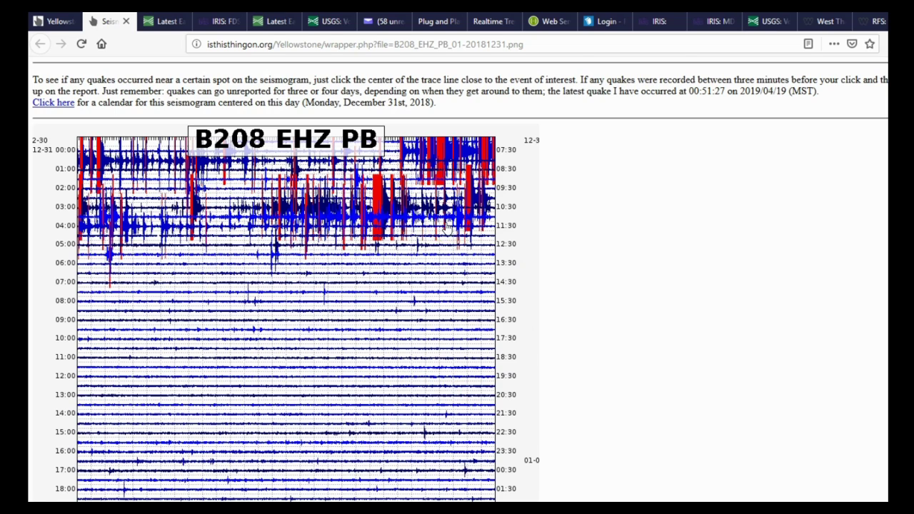
scroll(446, 226, down, 2)
scroll(447, 227, up, 2)
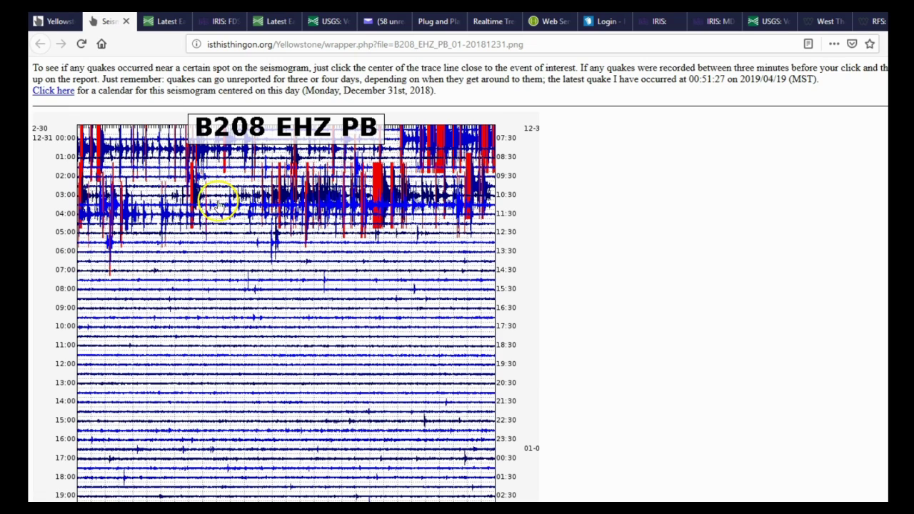
Step: Go full screen with F11, view the B208 EHZ seismogram at full size, and scroll through it
scroll(507, 343, down, 2)
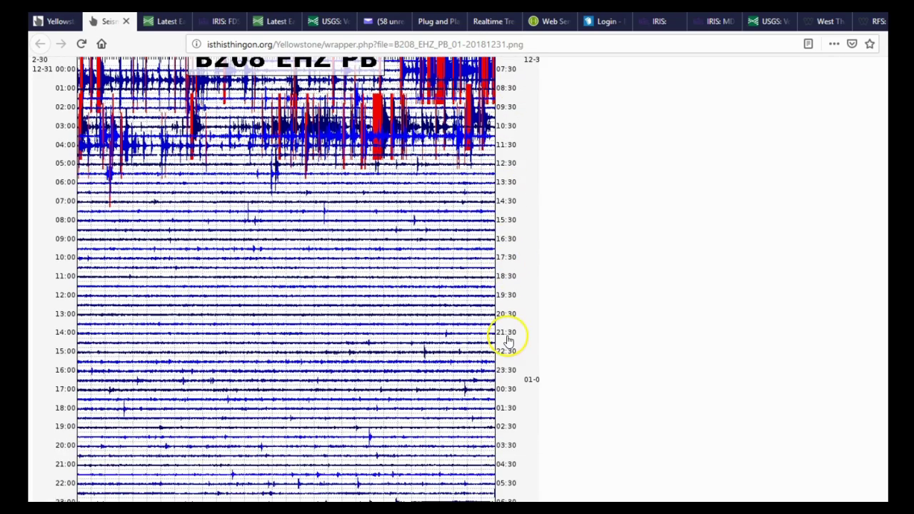
key(F11)
click(514, 490)
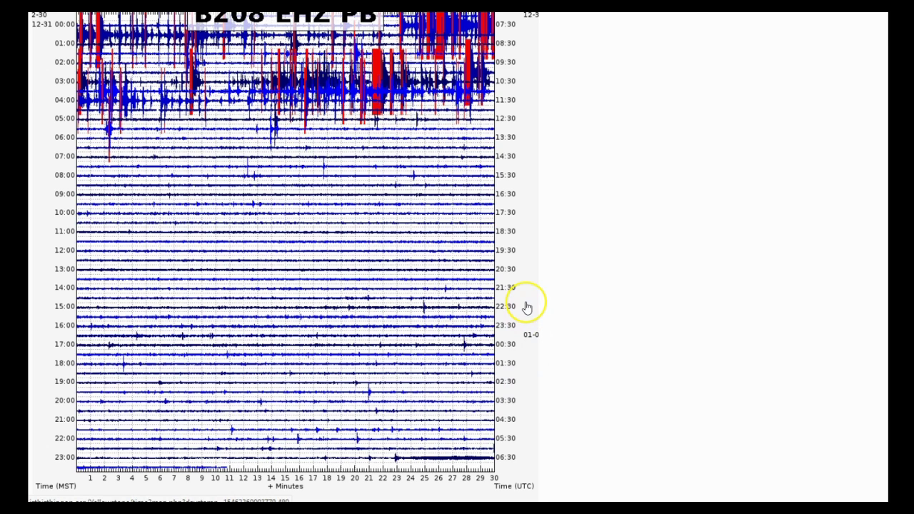
scroll(526, 307, up, 2)
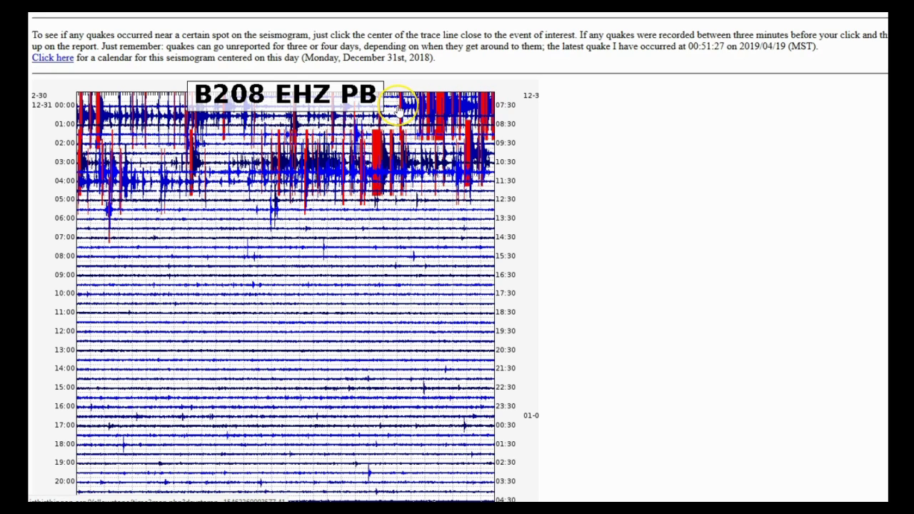
scroll(401, 107, down, 2)
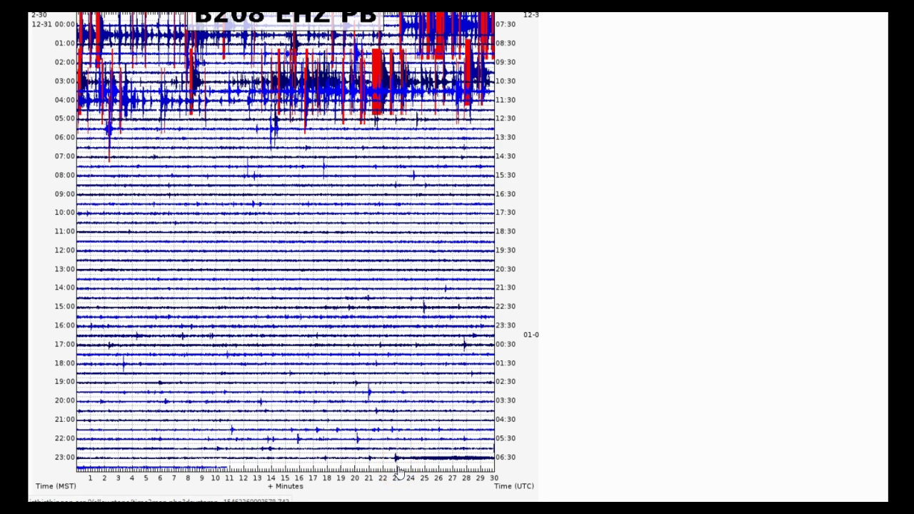
scroll(400, 475, up, 2)
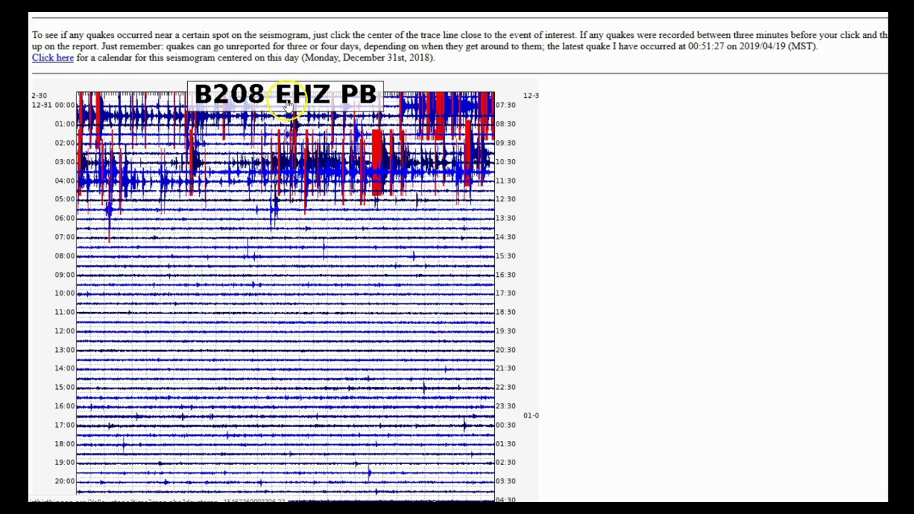
Step: Return to the Yellowstone station map and open the Holmes Hill seismogram
click(217, 106)
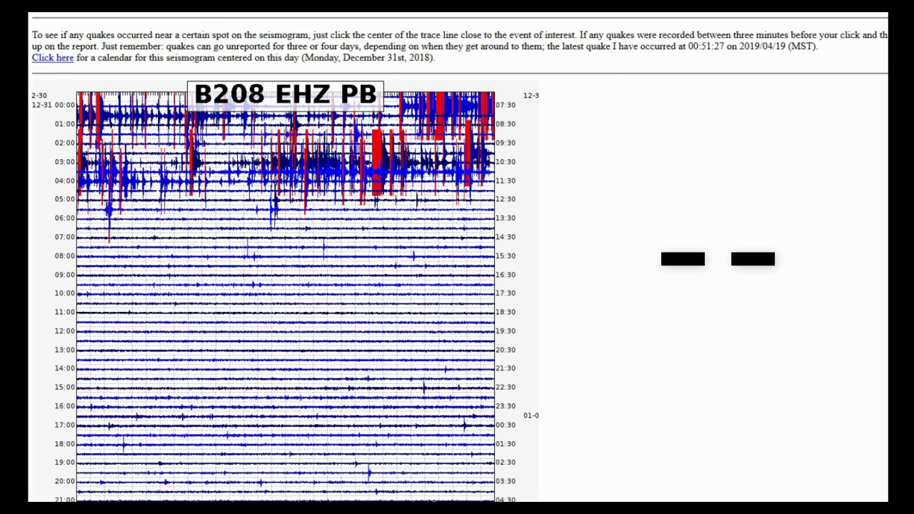
key(alt+Left)
click(282, 187)
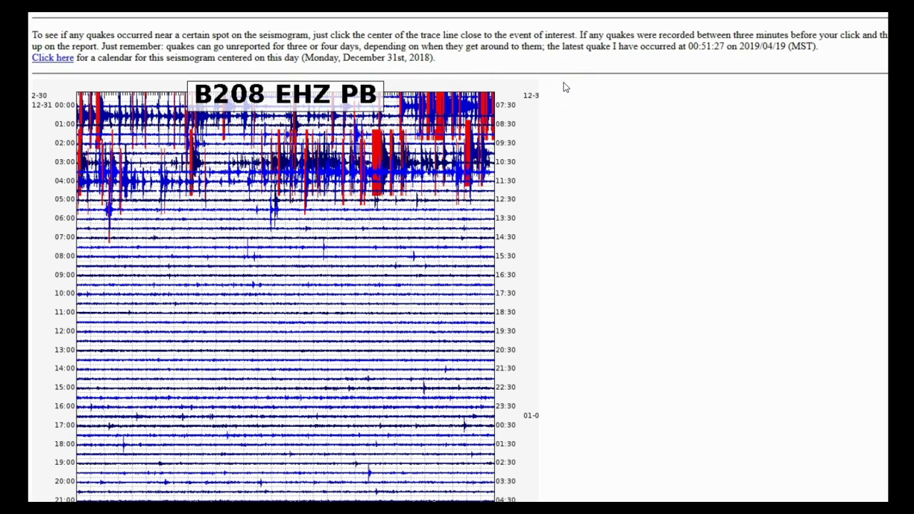
Step: Look up quakes near the top trace, landing on the Network Coverage Guide
click(624, 104)
click(368, 94)
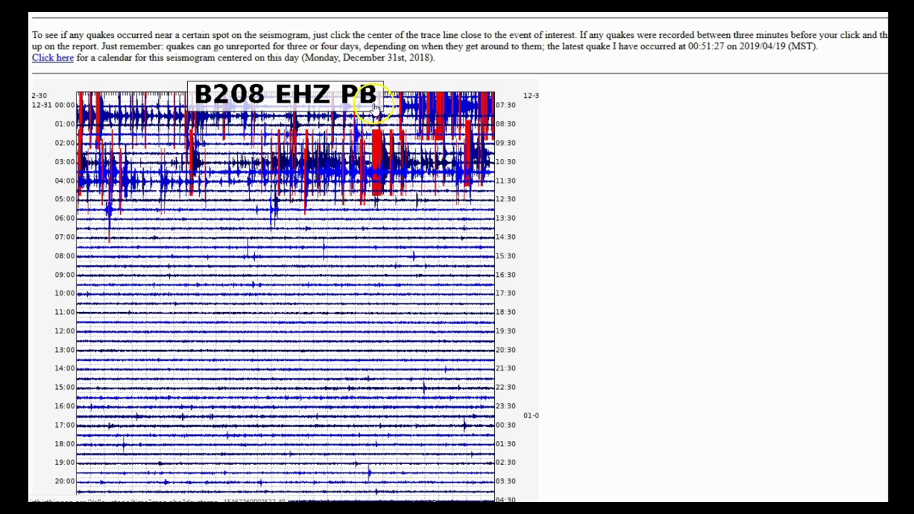
click(678, 133)
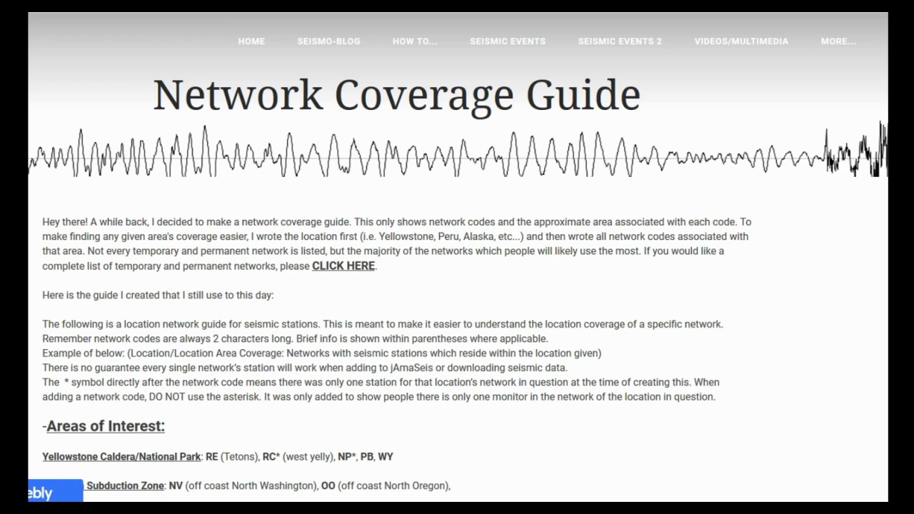
Step: Scroll the Network Coverage Guide through the Areas of Interest network codes, including Washington's
mouse_move(841, 47)
scroll(483, 234, down, 5)
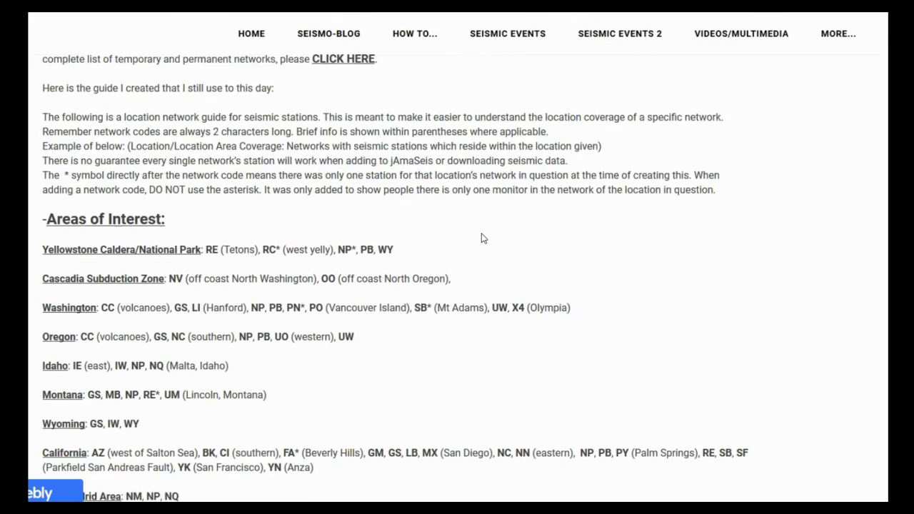
scroll(483, 238, down, 3)
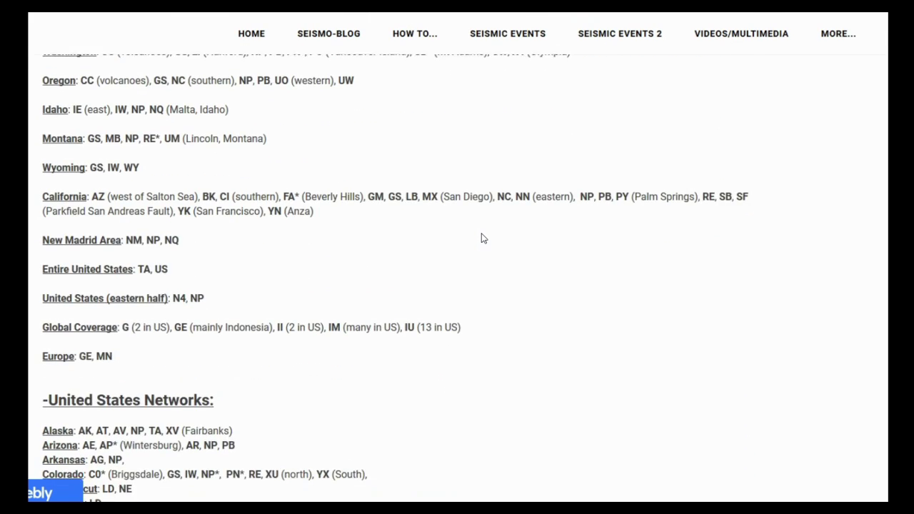
scroll(483, 239, up, 4)
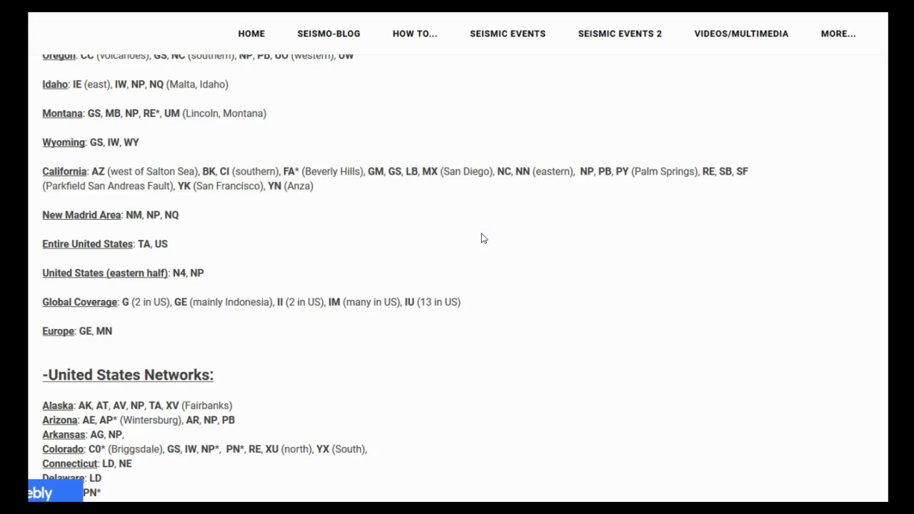
scroll(483, 238, up, 2)
scroll(482, 239, down, 11)
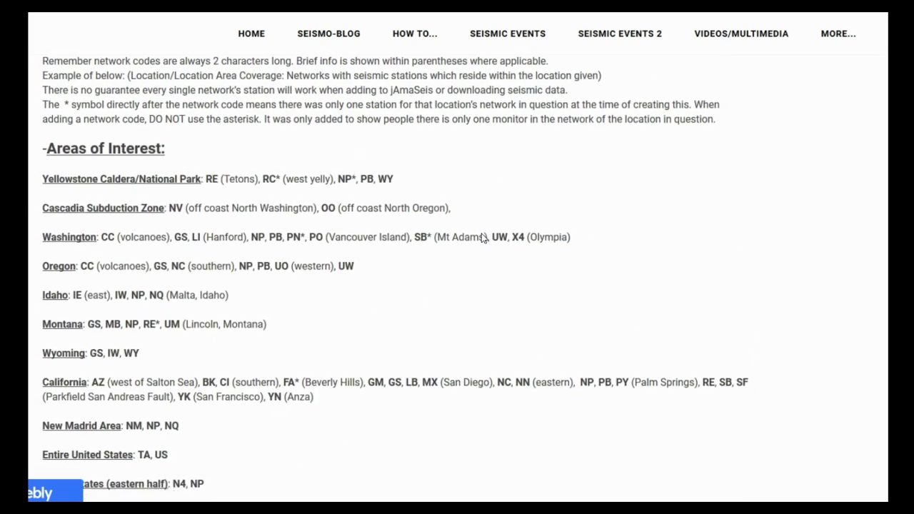
scroll(483, 239, down, 4)
scroll(483, 239, up, 3)
scroll(483, 238, down, 4)
scroll(483, 238, down, 3)
scroll(482, 238, up, 10)
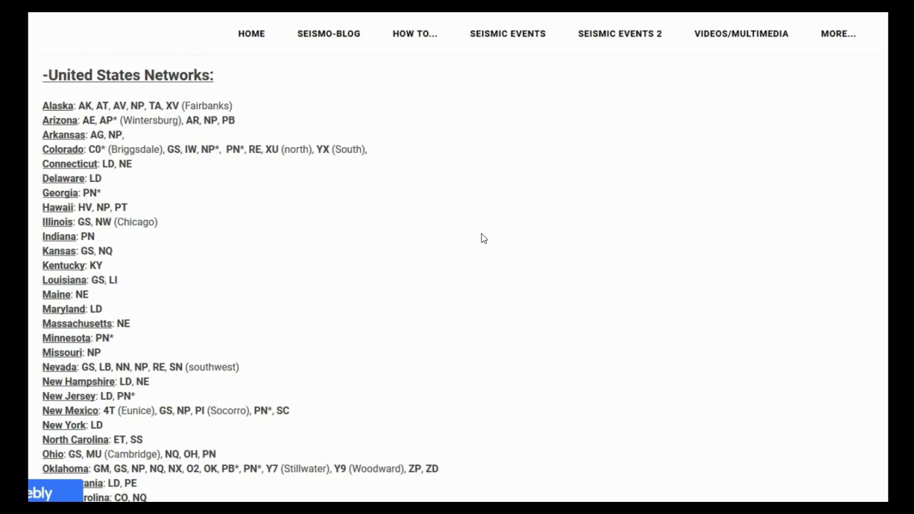
scroll(483, 239, up, 2)
scroll(482, 239, up, 1)
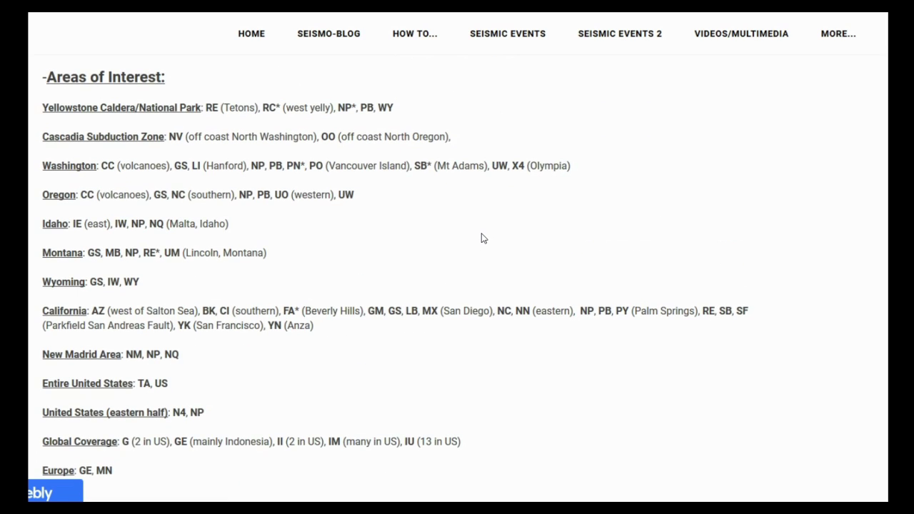
scroll(482, 239, down, 1)
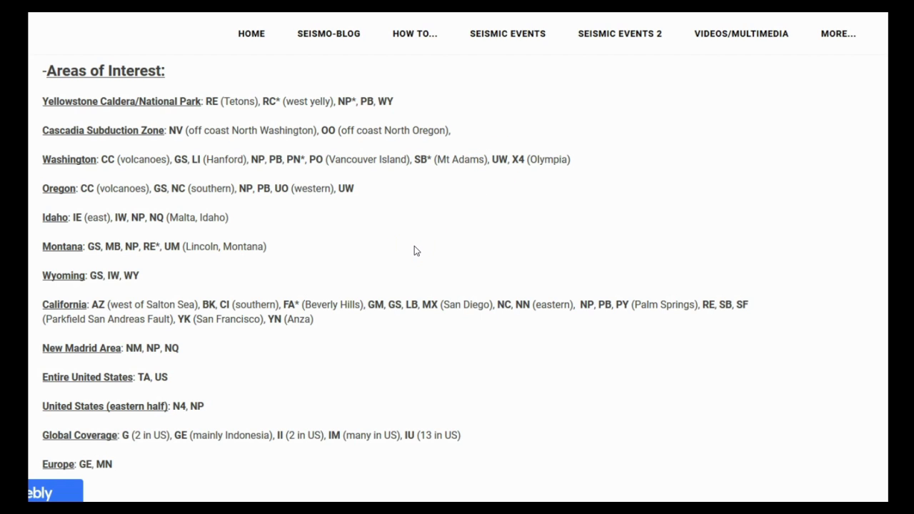
scroll(414, 246, down, 6)
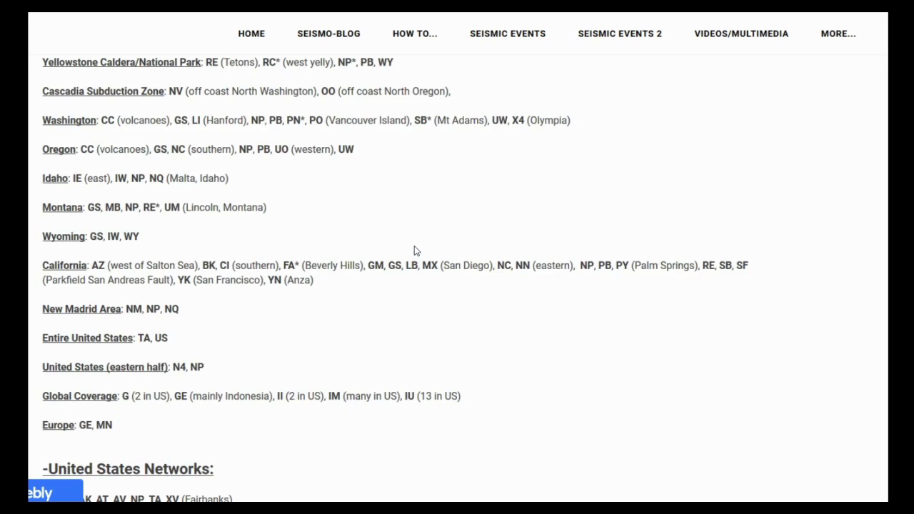
scroll(414, 251, down, 1)
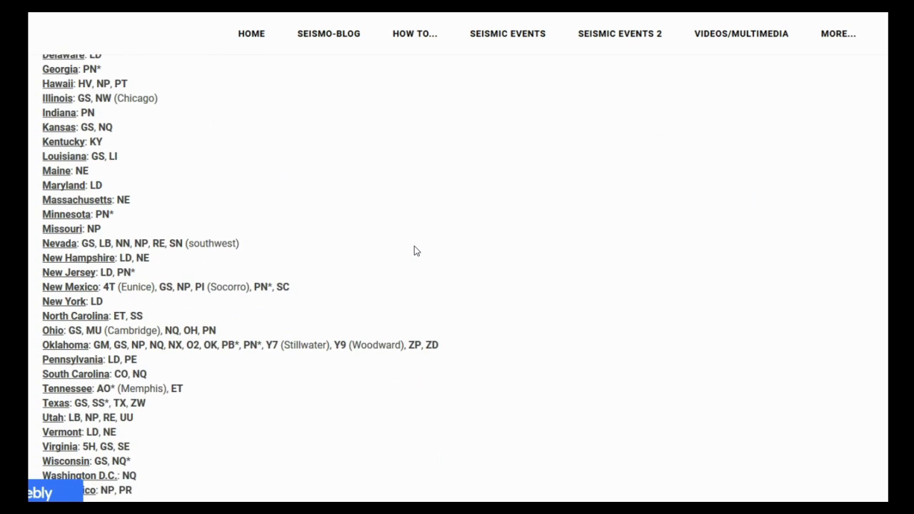
scroll(414, 250, up, 3)
scroll(414, 250, down, 4)
scroll(416, 251, down, 2)
scroll(416, 251, up, 6)
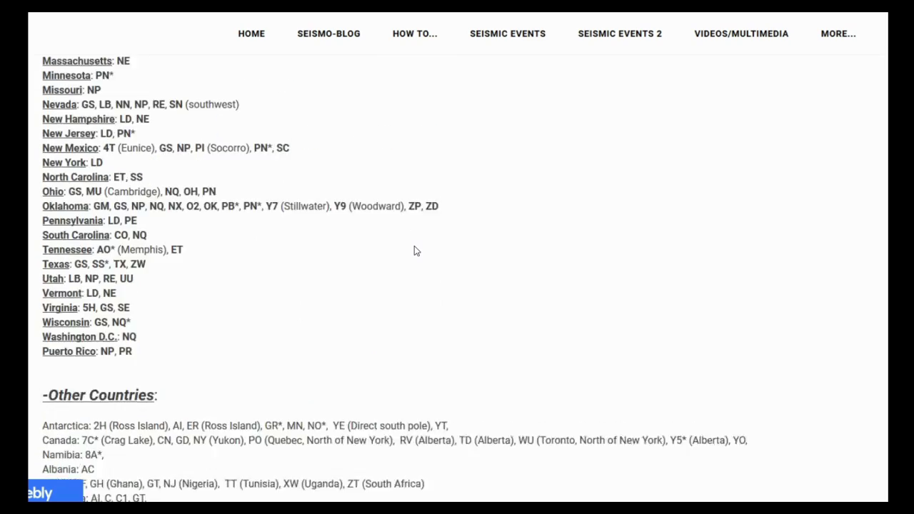
scroll(414, 250, up, 10)
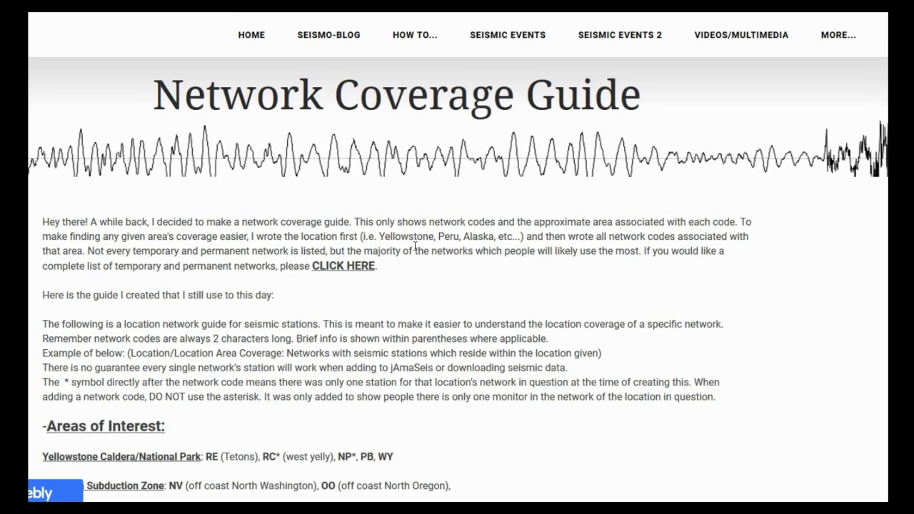
scroll(414, 250, down, 11)
scroll(417, 251, down, 11)
scroll(416, 251, up, 12)
scroll(414, 250, up, 10)
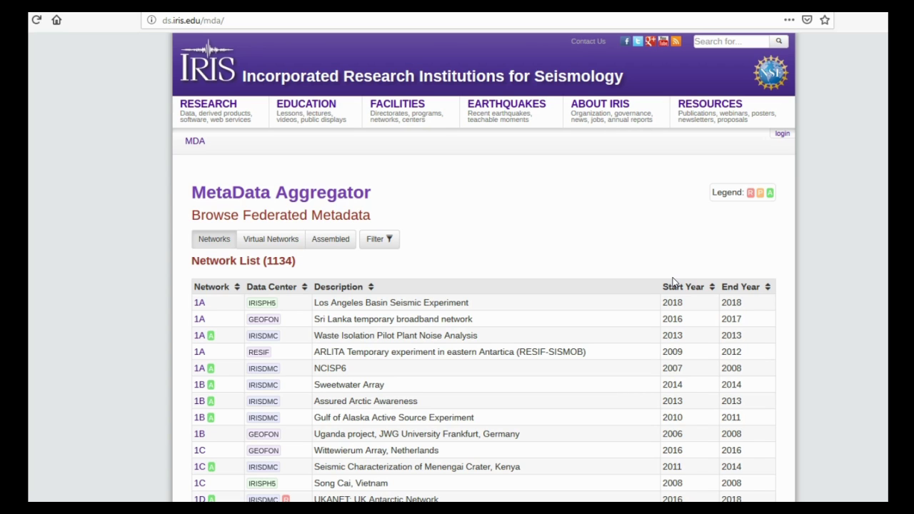
scroll(672, 282, down, 15)
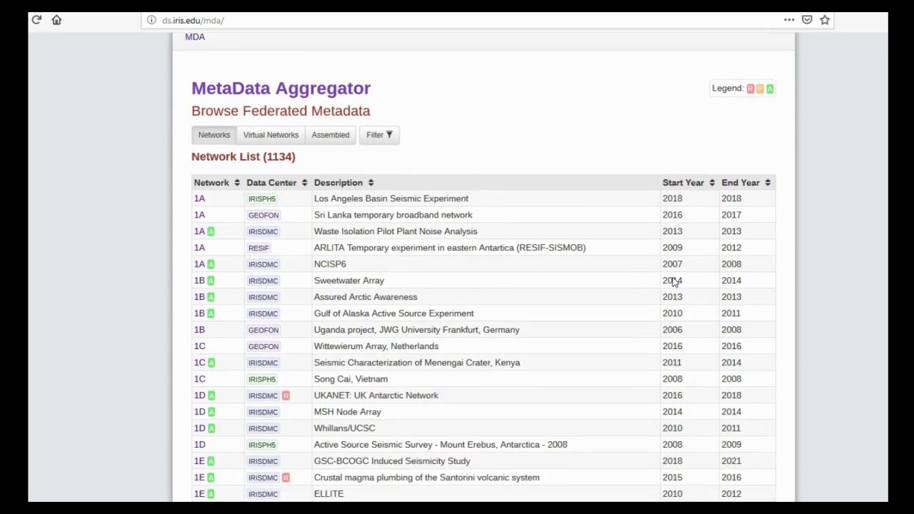
scroll(673, 282, down, 20)
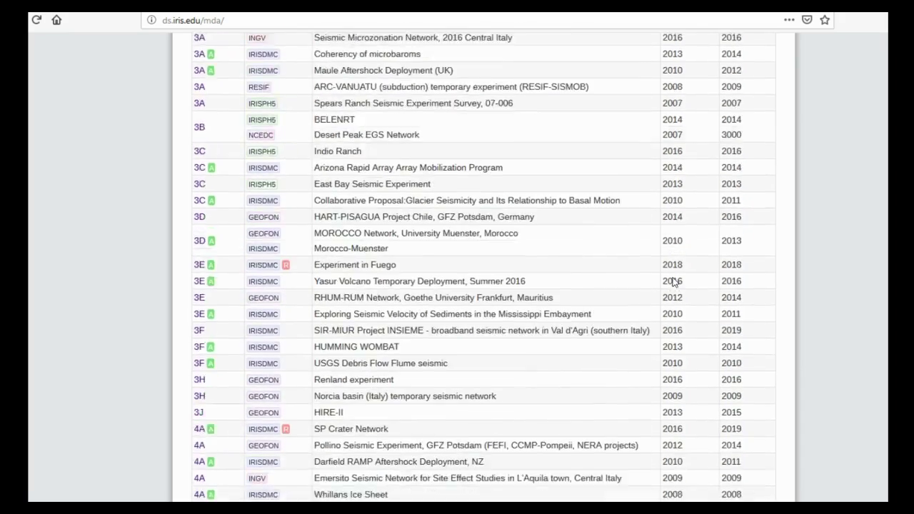
scroll(672, 282, down, 10)
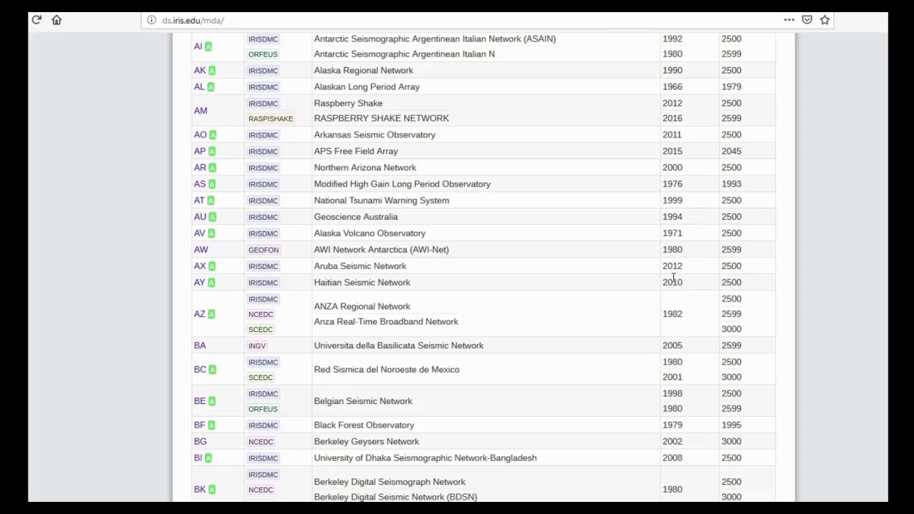
scroll(673, 280, up, 10)
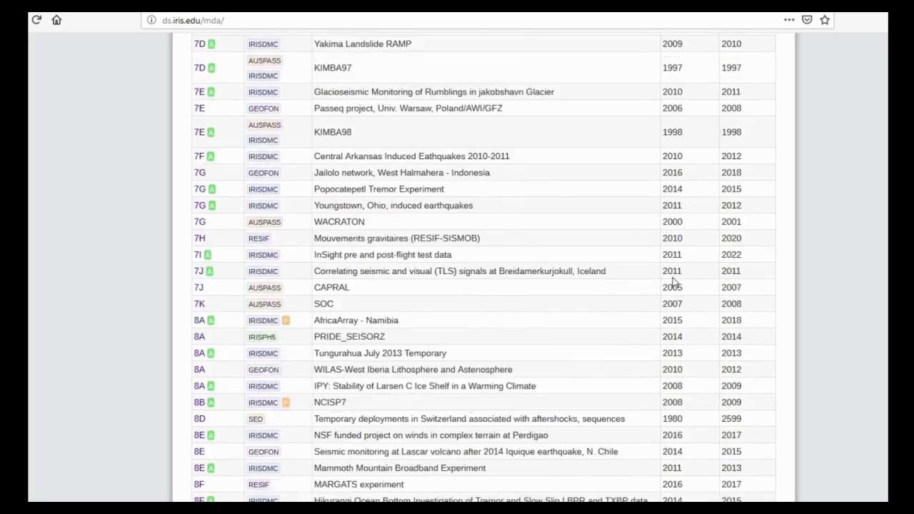
scroll(674, 283, down, 10)
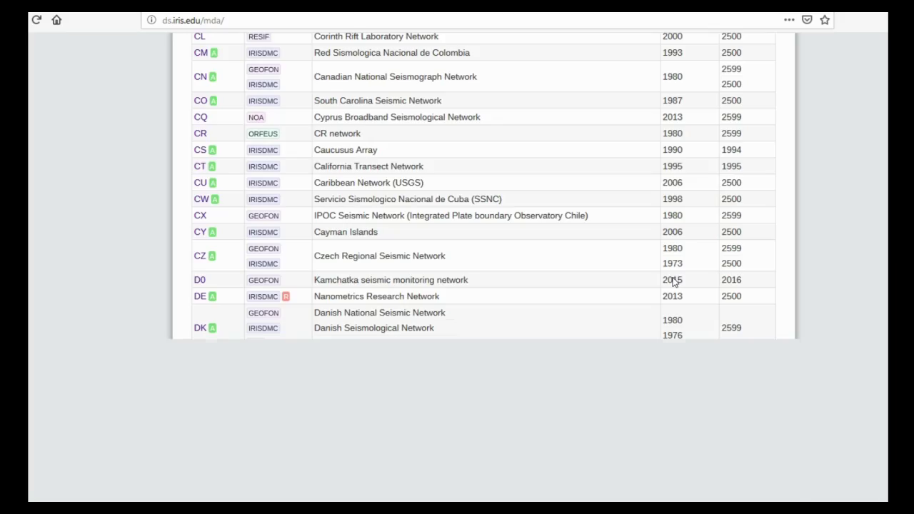
scroll(673, 275, down, 5)
scroll(673, 282, up, 4)
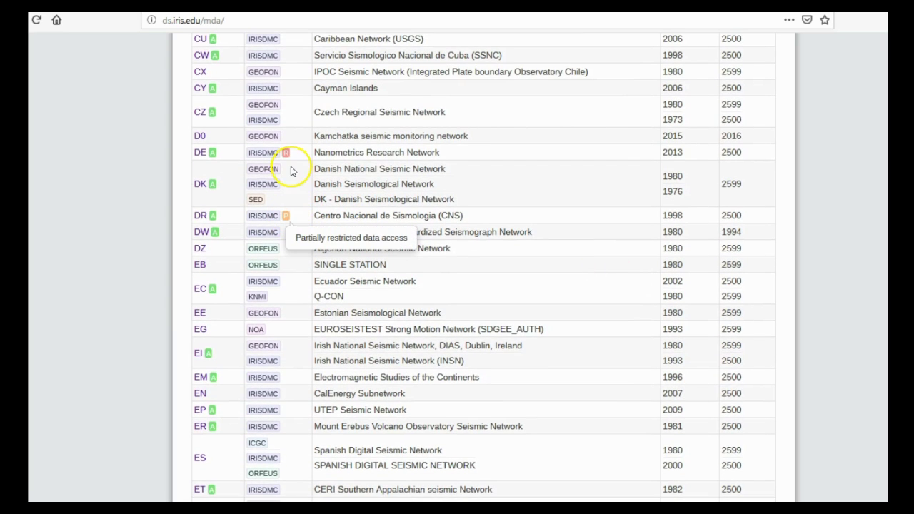
mouse_move(287, 155)
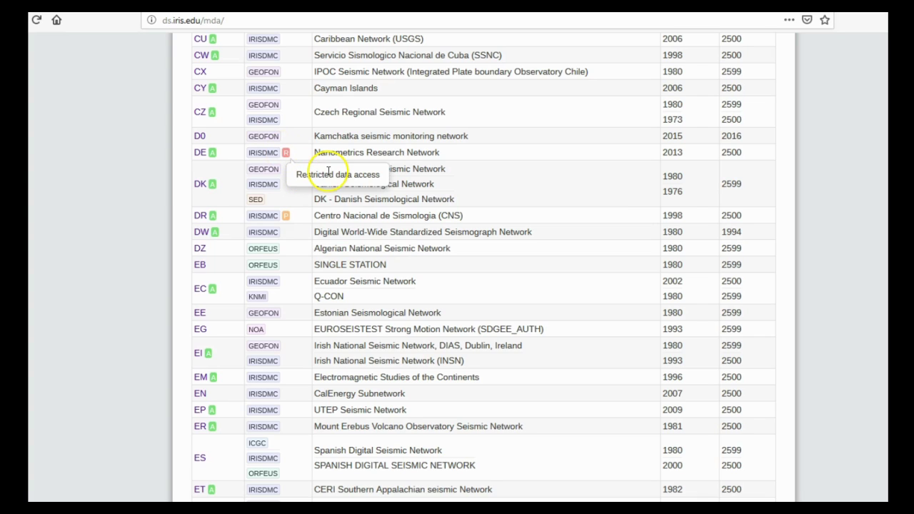
mouse_move(286, 218)
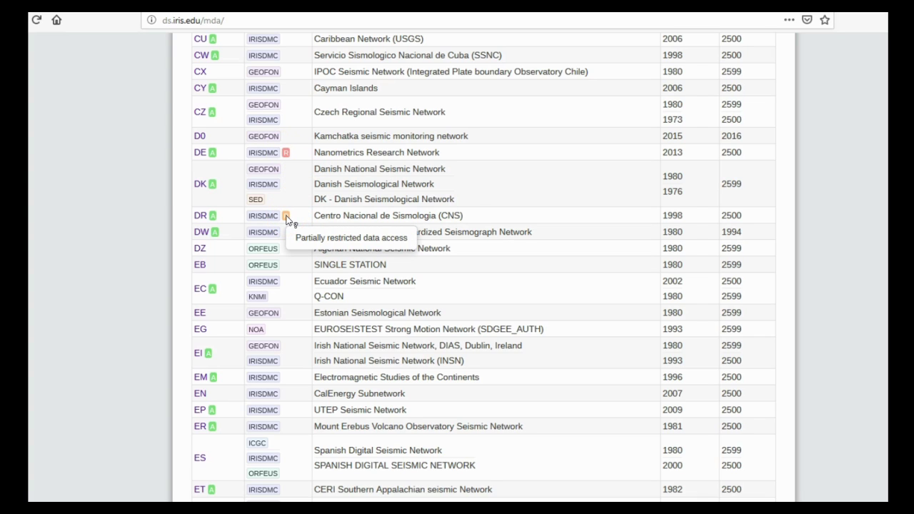
click(293, 153)
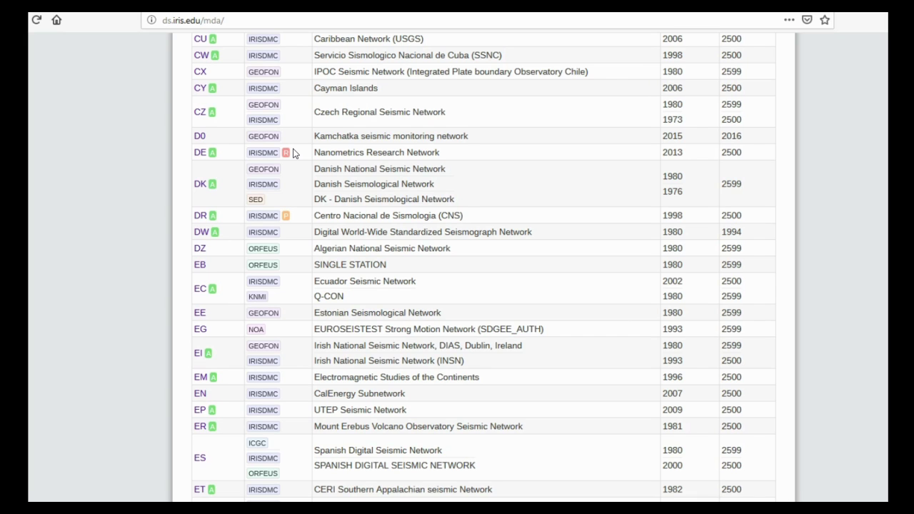
scroll(293, 153, up, 3)
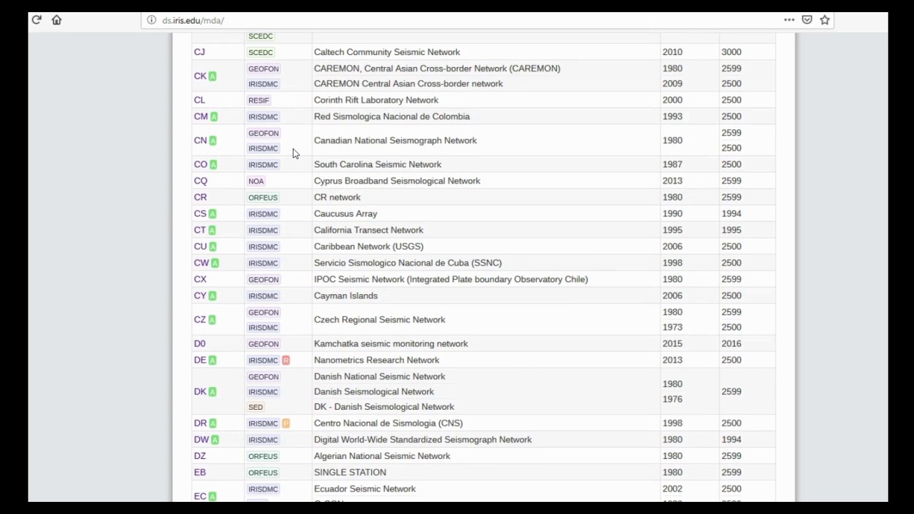
scroll(293, 153, up, 5)
scroll(293, 154, down, 8)
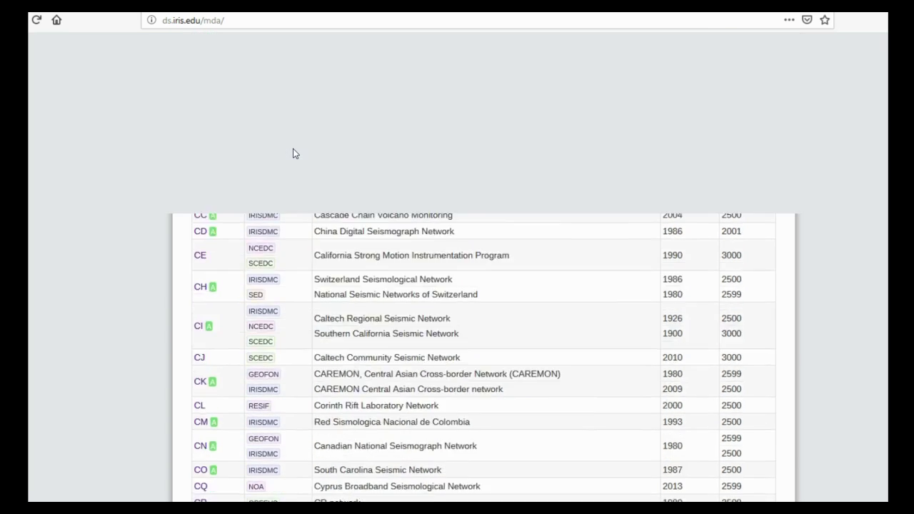
scroll(293, 154, up, 15)
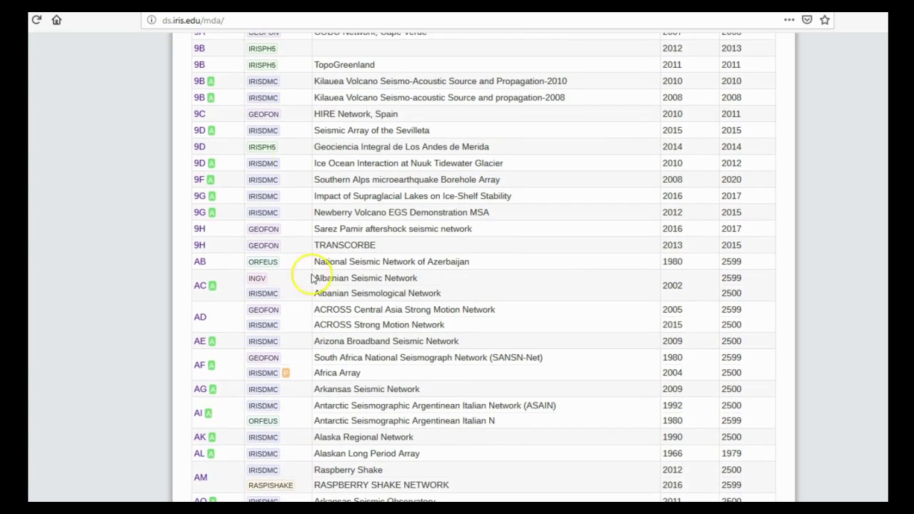
scroll(316, 302, down, 10)
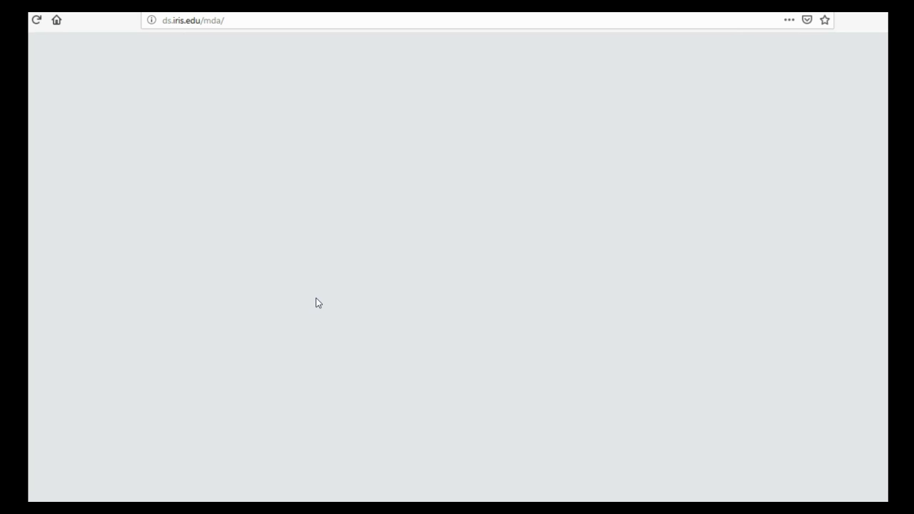
scroll(318, 303, down, 15)
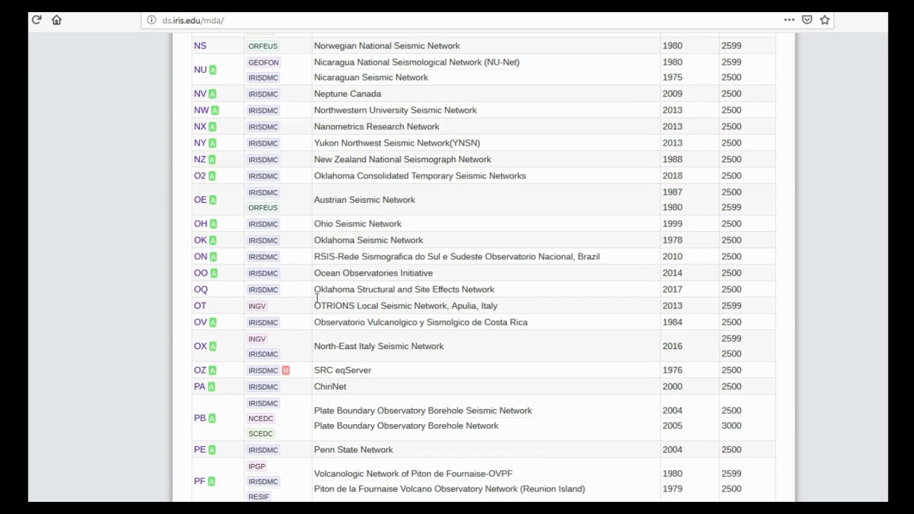
scroll(316, 298, down, 2)
mouse_move(289, 306)
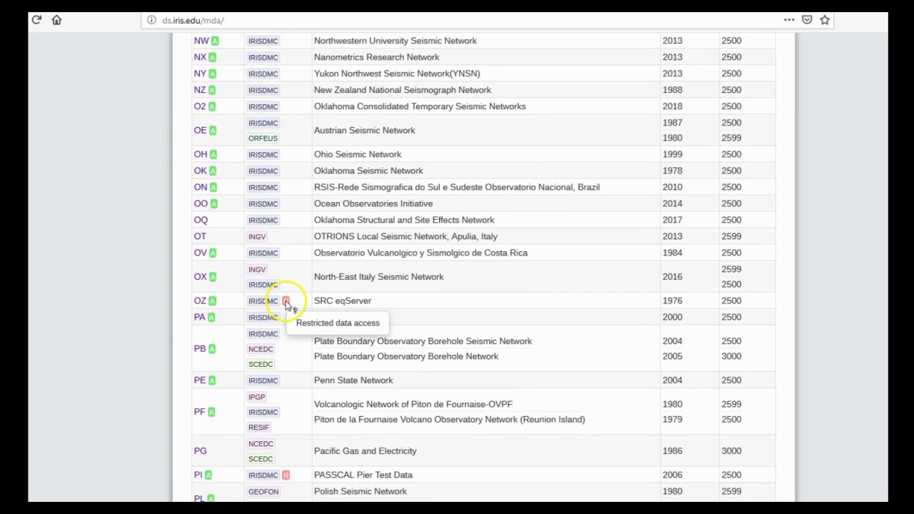
scroll(315, 404, down, 4)
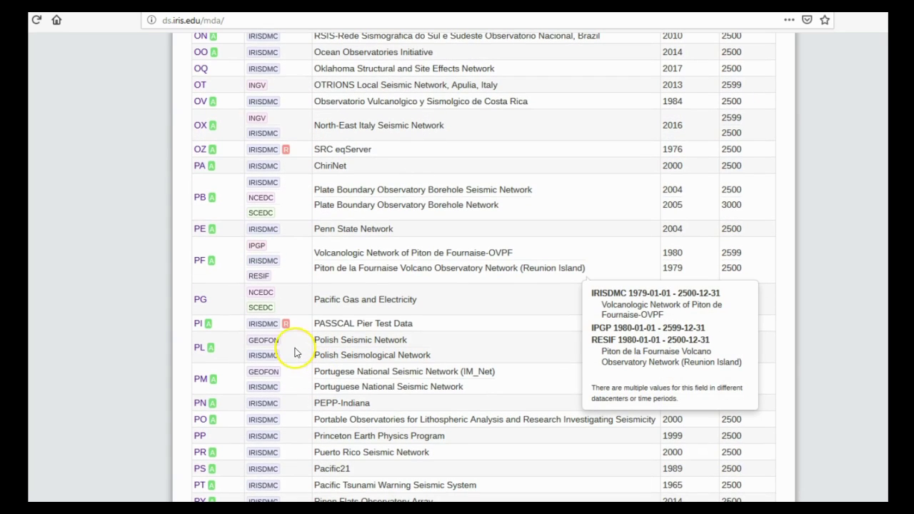
scroll(479, 306, up, 4)
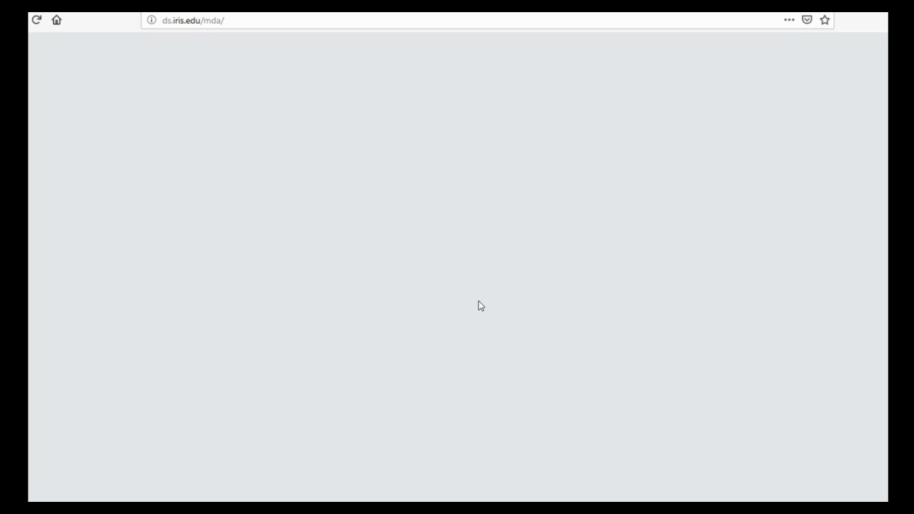
Step: Filter IRIS GMap to network WY and update the map to its 42 Yellowstone stations
key(alt+Left)
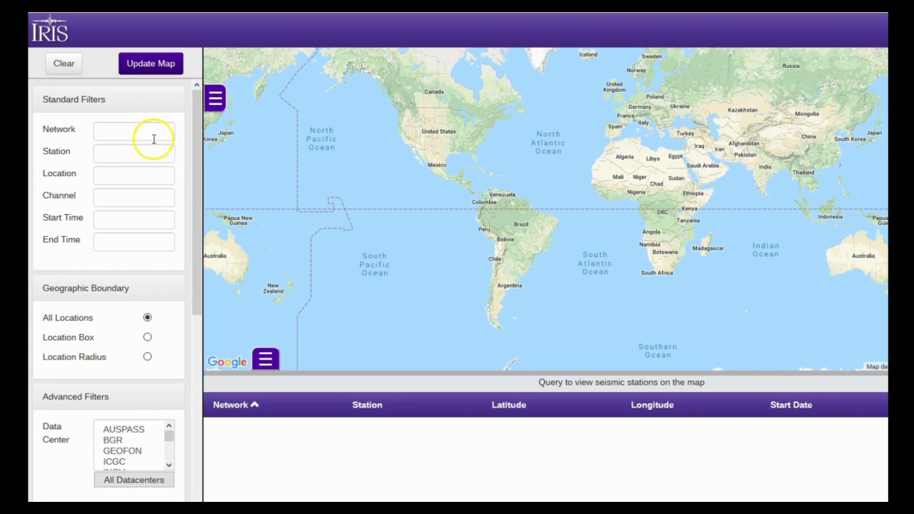
mouse_move(132, 134)
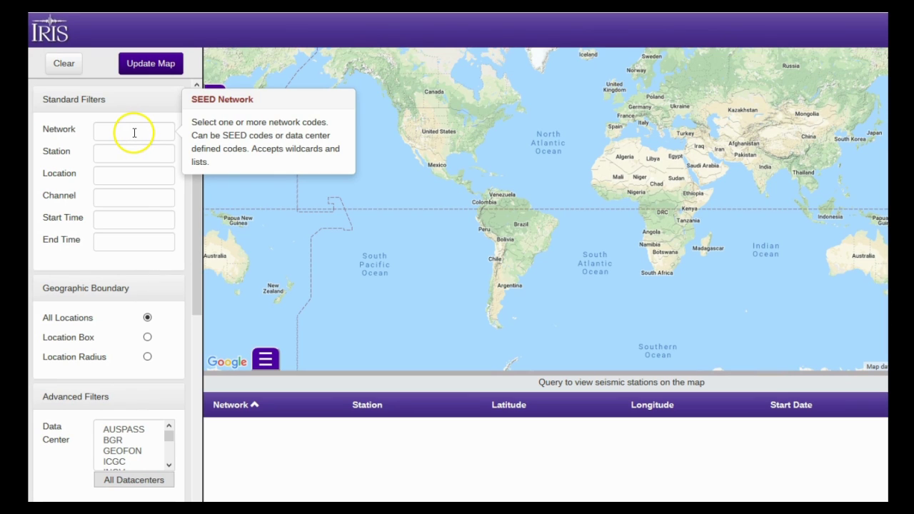
click(135, 133)
text(WY)
click(159, 65)
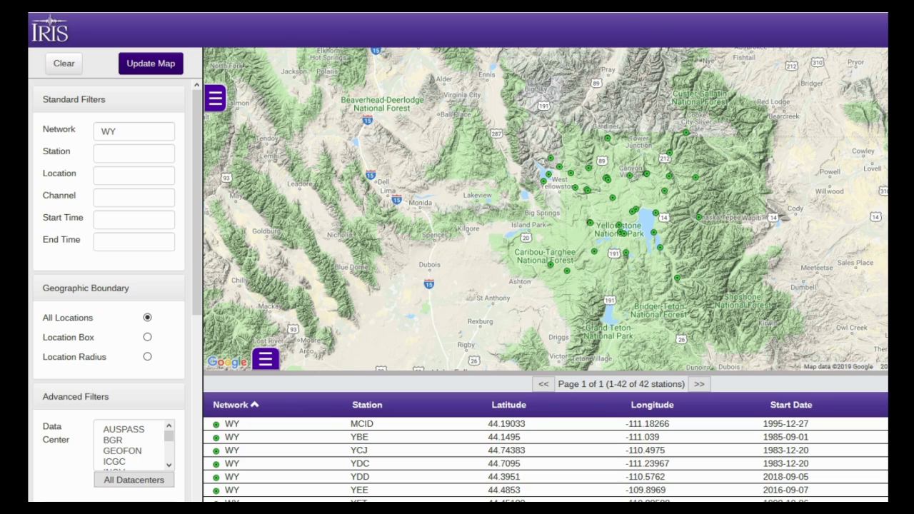
Step: Zoom in on Yellowstone and open the full station details for WY YML at Mary Lake
scroll(650, 22, right, 3)
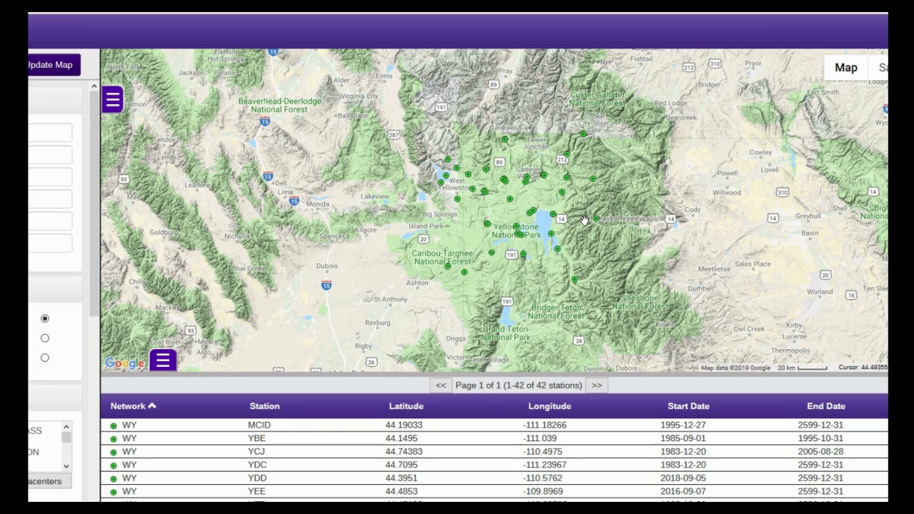
click(584, 220)
click(515, 200)
double_click(515, 200)
click(505, 208)
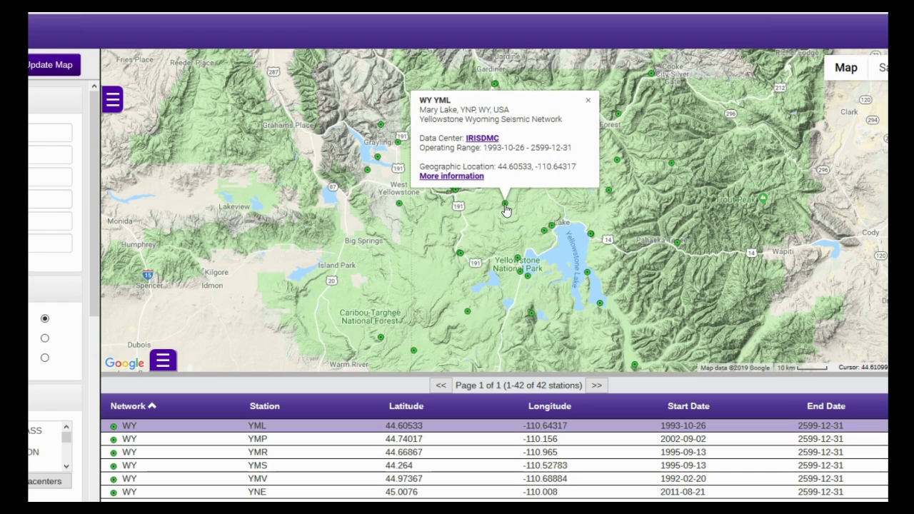
click(433, 105)
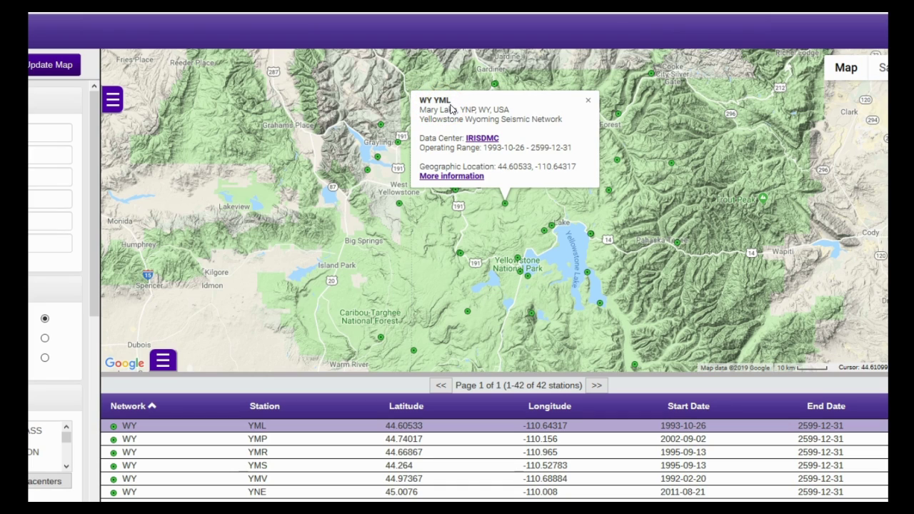
click(422, 105)
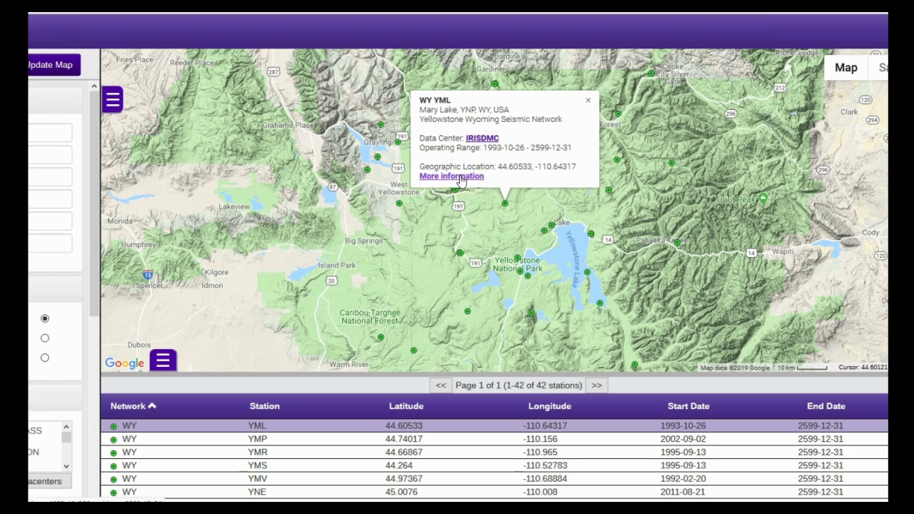
click(461, 180)
Step: Scroll through the WY:YML Instruments table of epochs and channels, then back to the header
scroll(522, 229, down, 3)
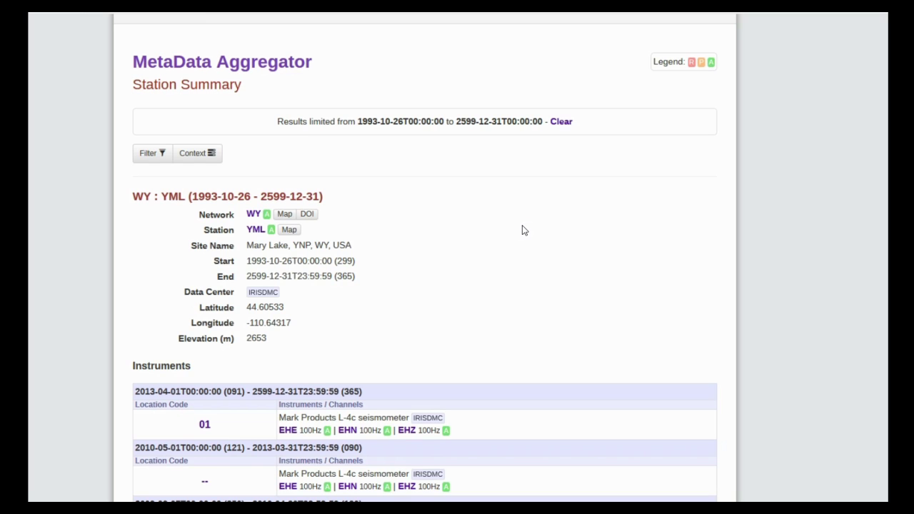
scroll(522, 226, down, 10)
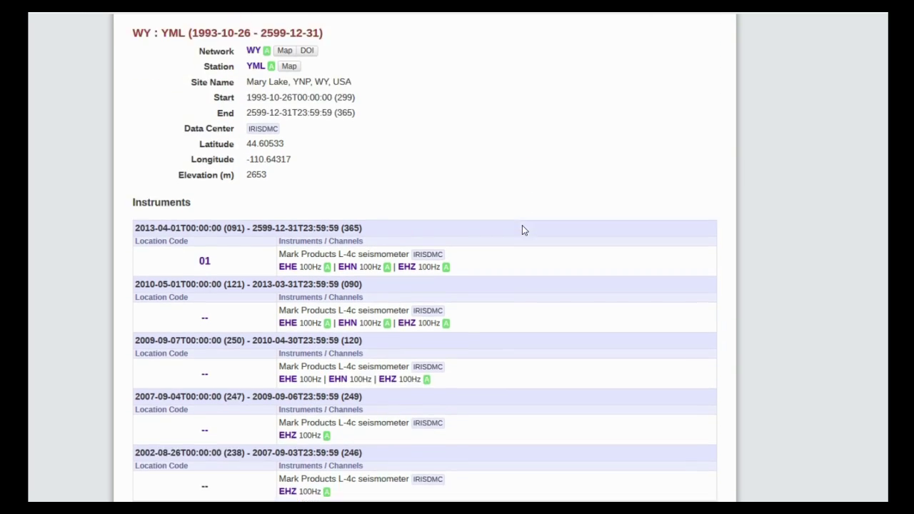
scroll(522, 230, down, 8)
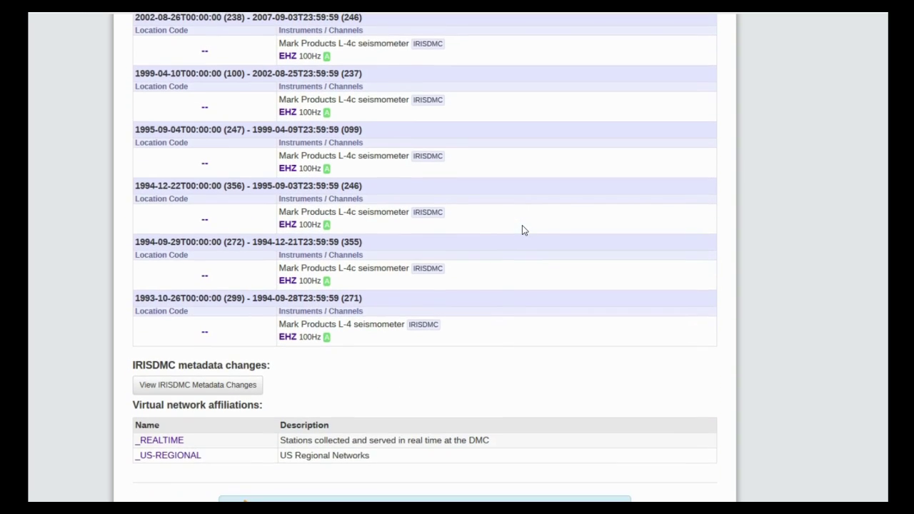
scroll(523, 230, up, 5)
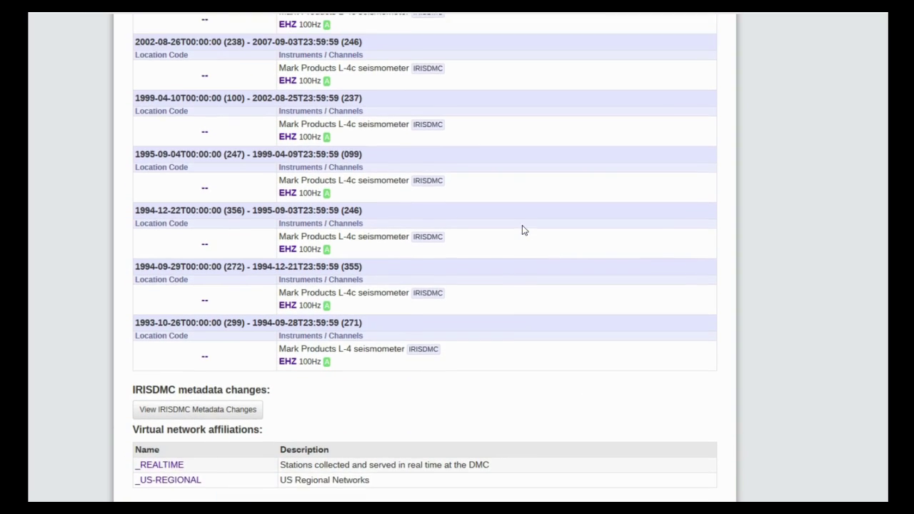
scroll(522, 230, up, 8)
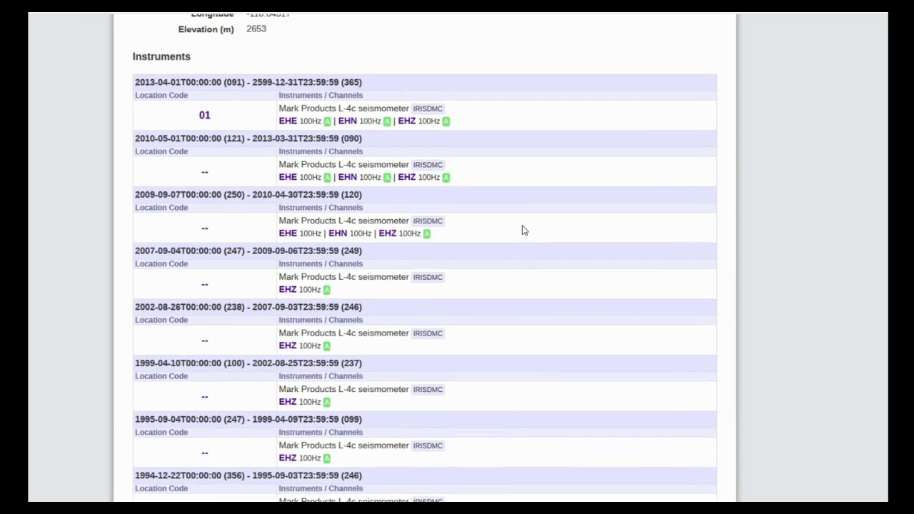
scroll(522, 230, up, 4)
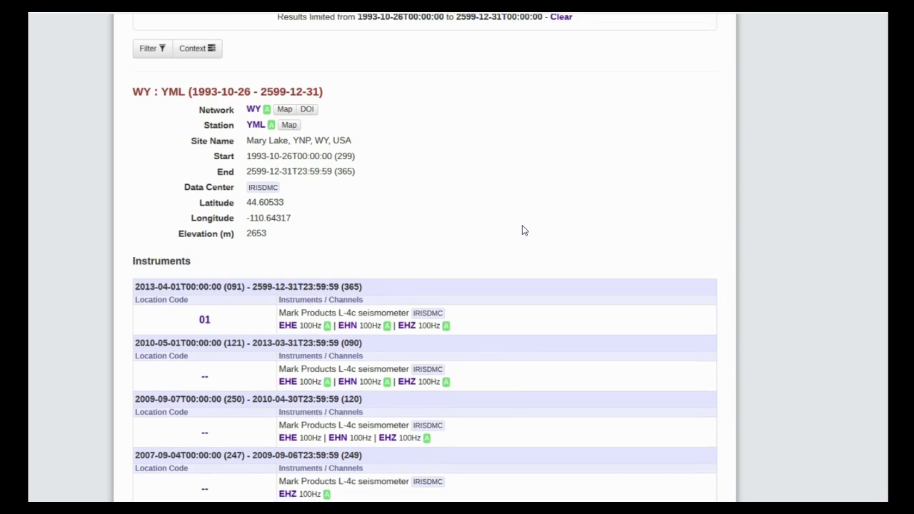
scroll(522, 230, down, 1)
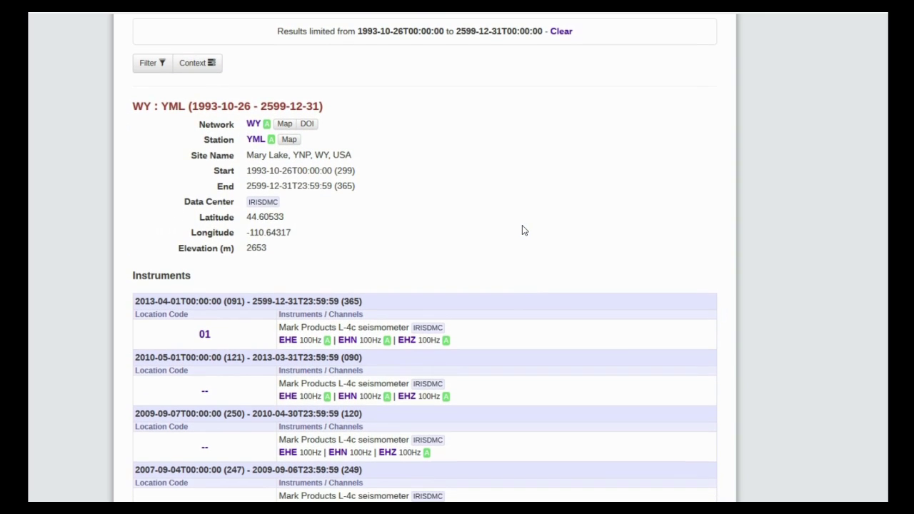
scroll(522, 230, up, 1)
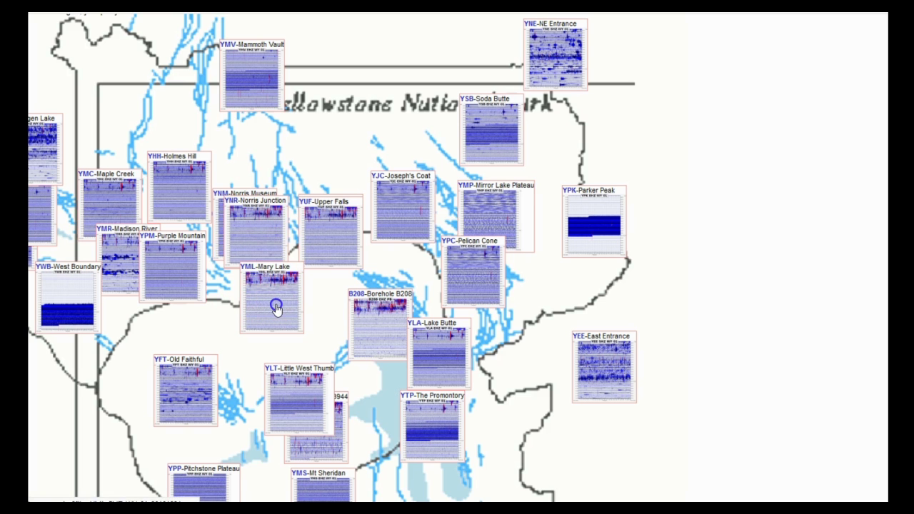
Step: Open the YML-Mary Lake thumbnail's seismogram from the Yellowstone station map
click(276, 303)
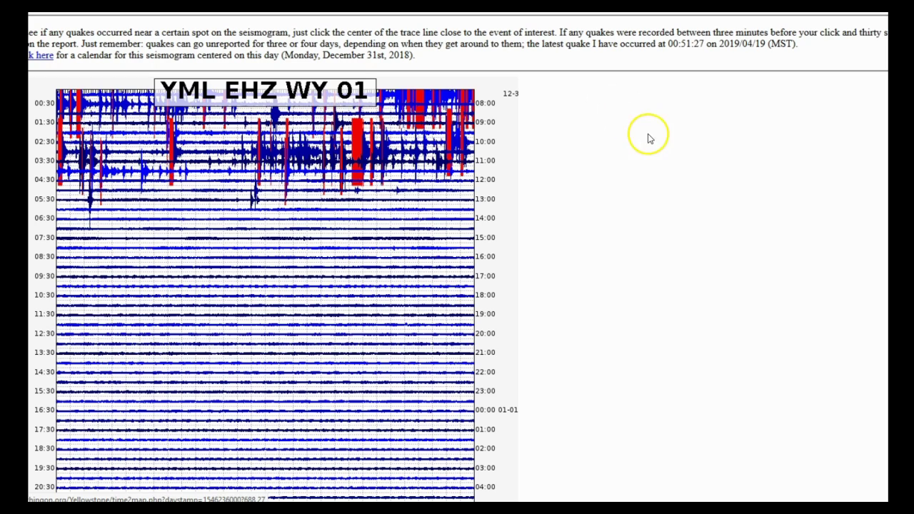
Step: Scroll down and back up through the Mary Lake YML EHZ seismogram page
scroll(562, 321, down, 1)
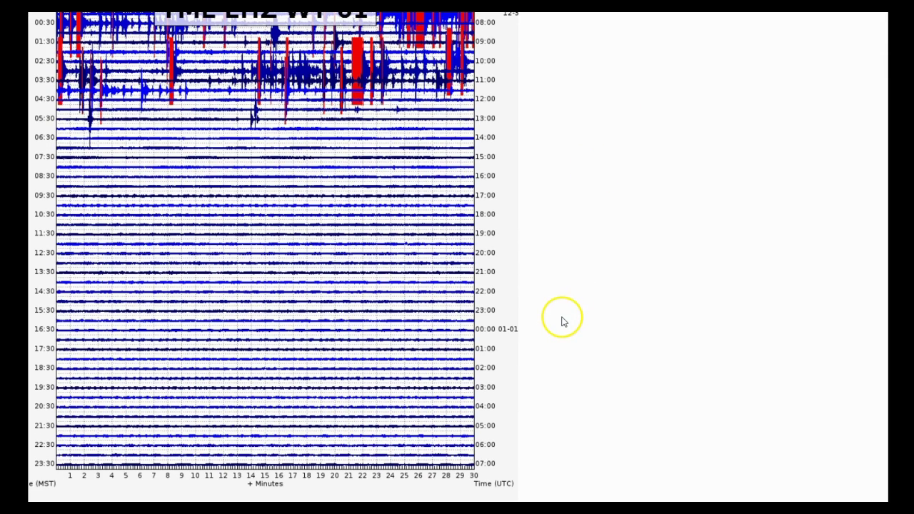
scroll(484, 310, up, 1)
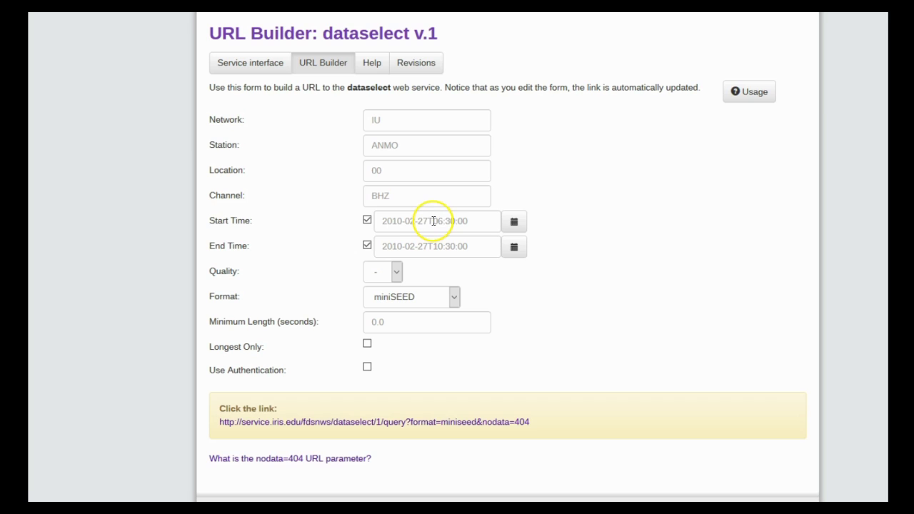
Step: Set the dataselect Network, Station, Location and Channel to WY, YML, 01 and EHZ
click(414, 122)
text(WY)
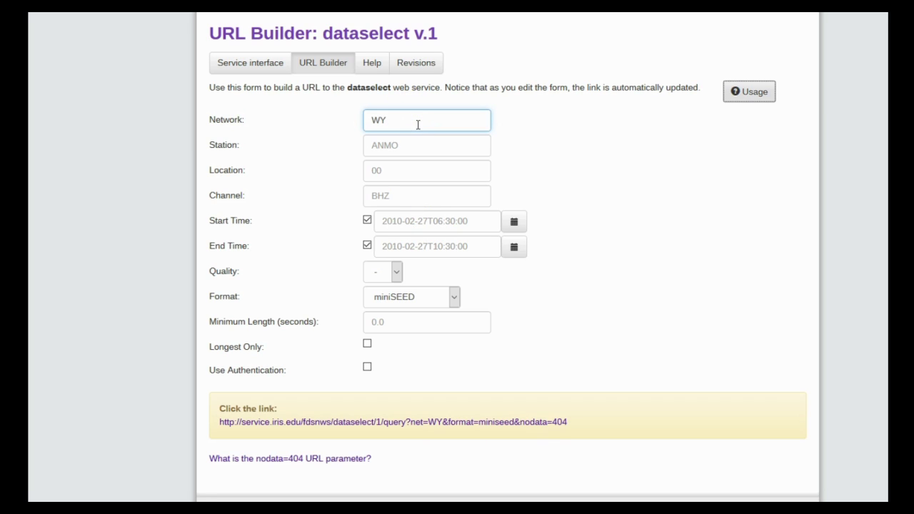
key(ctrl+a)
key(Tab)
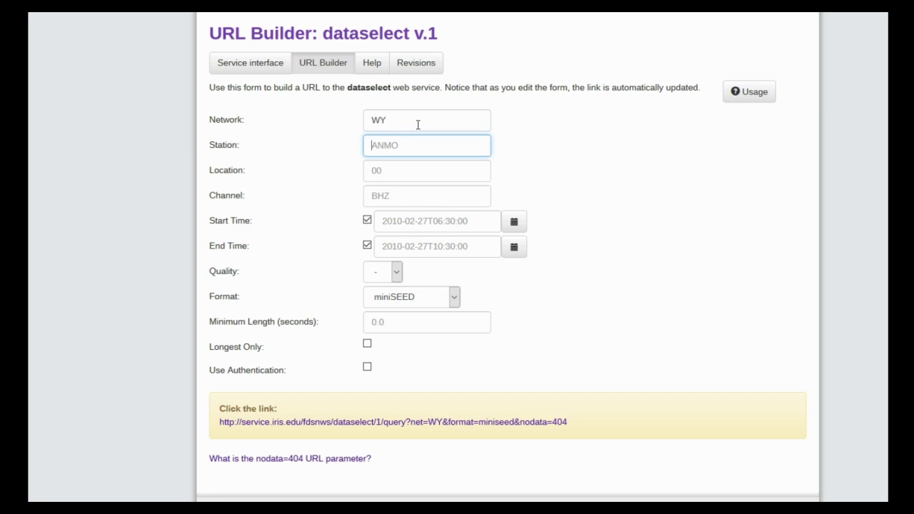
text(YML)
key(Tab)
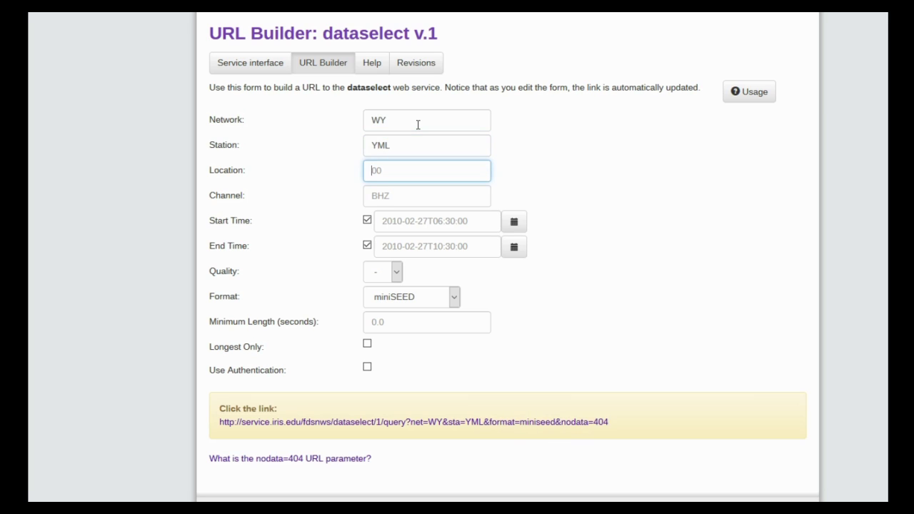
text(01)
key(Tab)
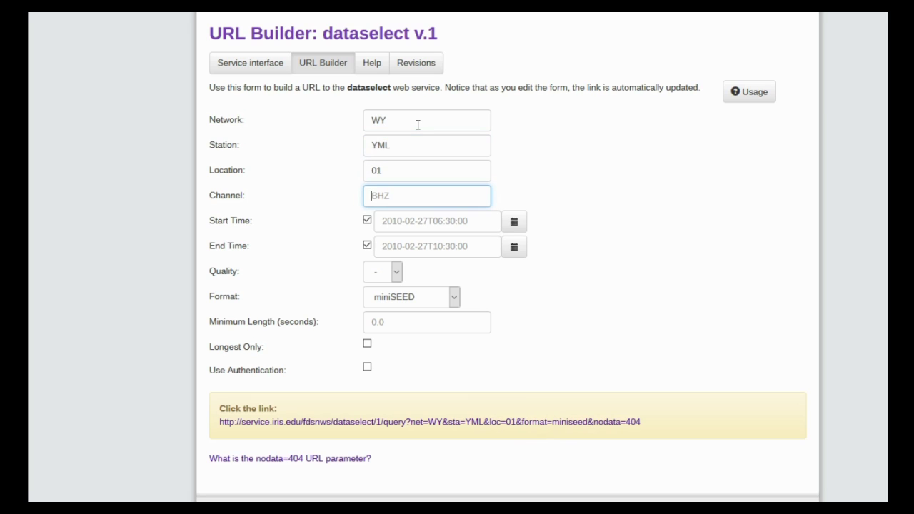
text(EHZ)
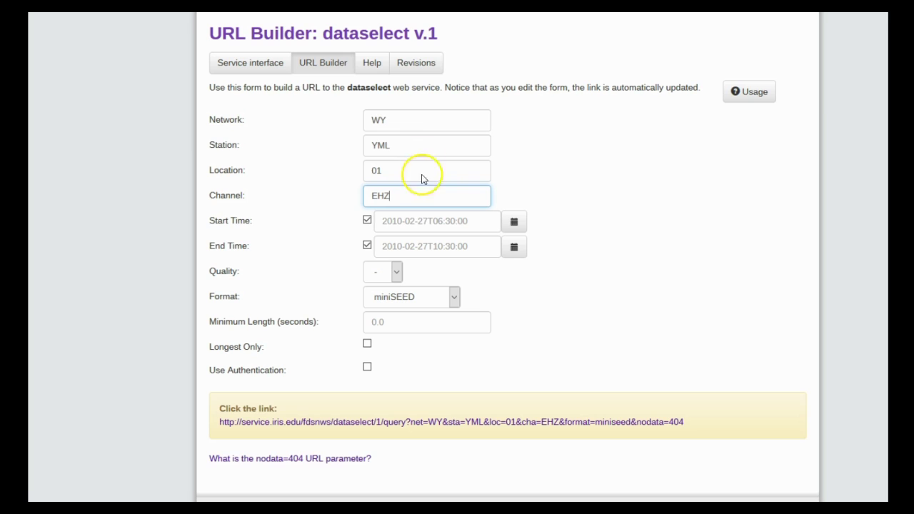
Step: Enter 2018-12-31T06:30:00 as the request start time
click(406, 221)
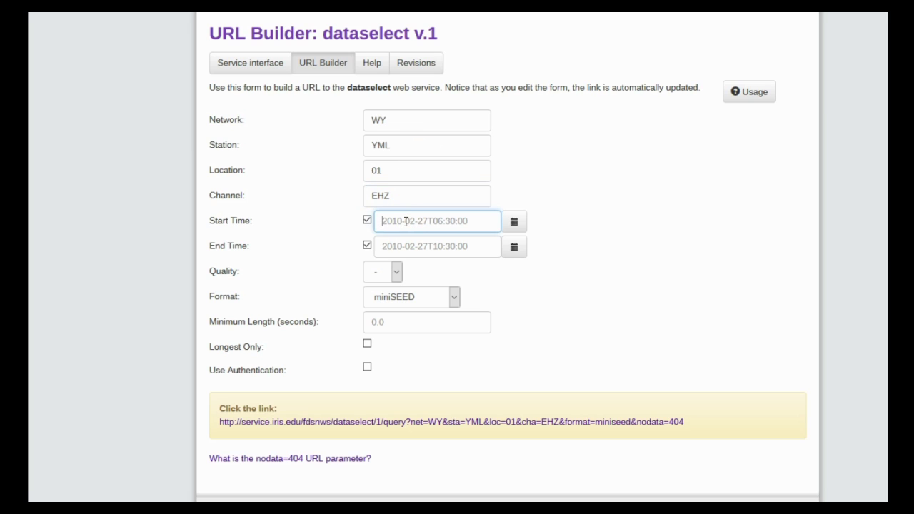
text(2018)
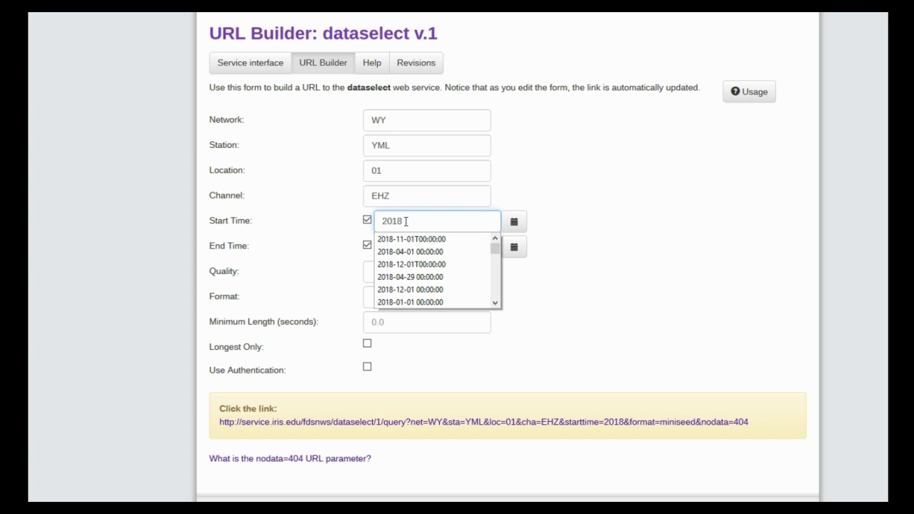
text(-)
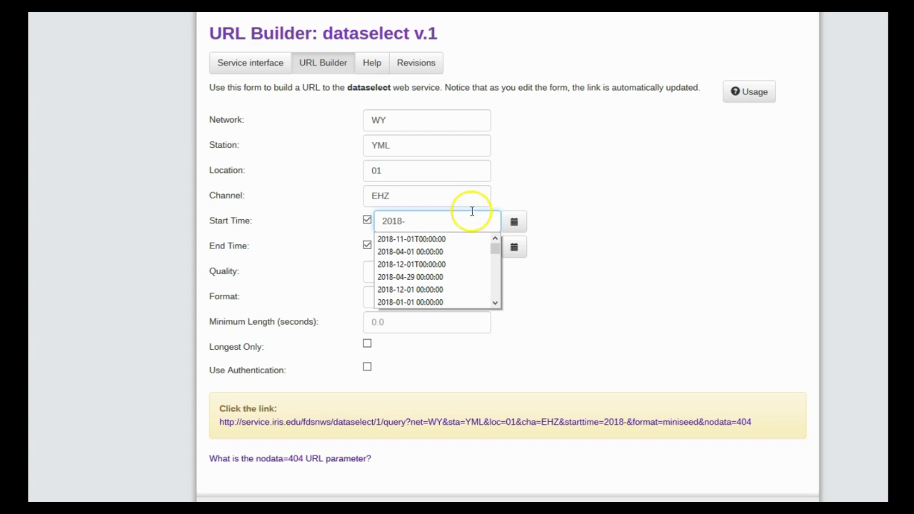
text(12)
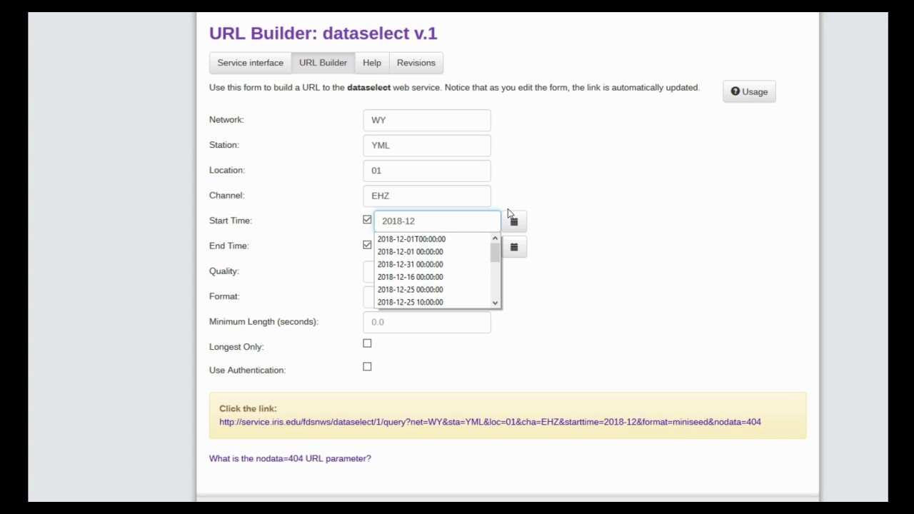
text(-31)
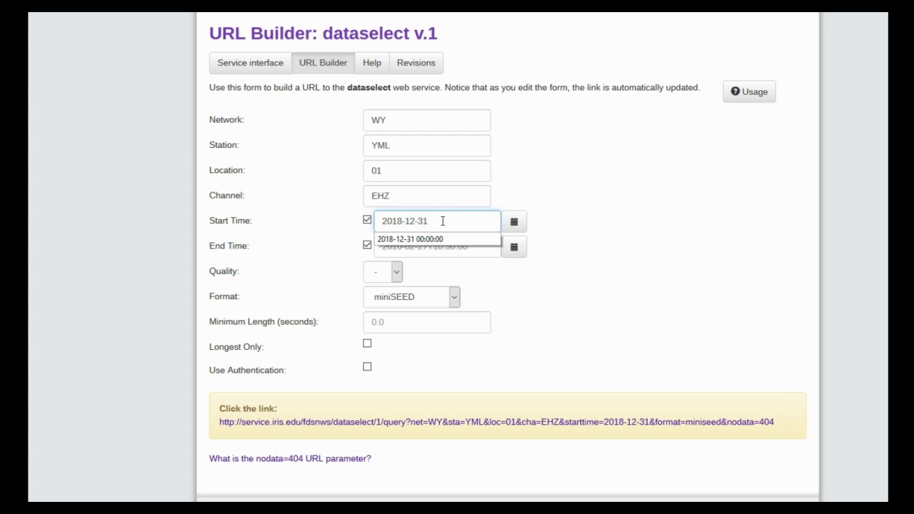
text(T)
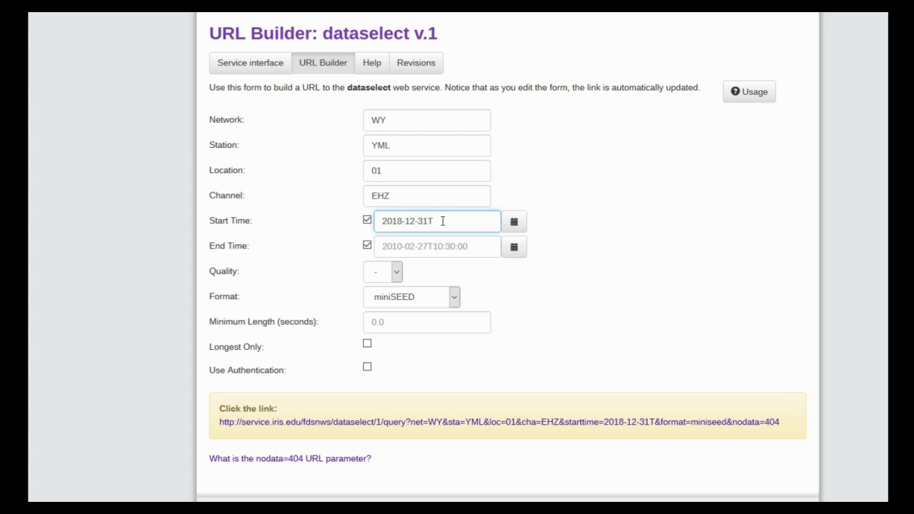
click(434, 220)
text(6)
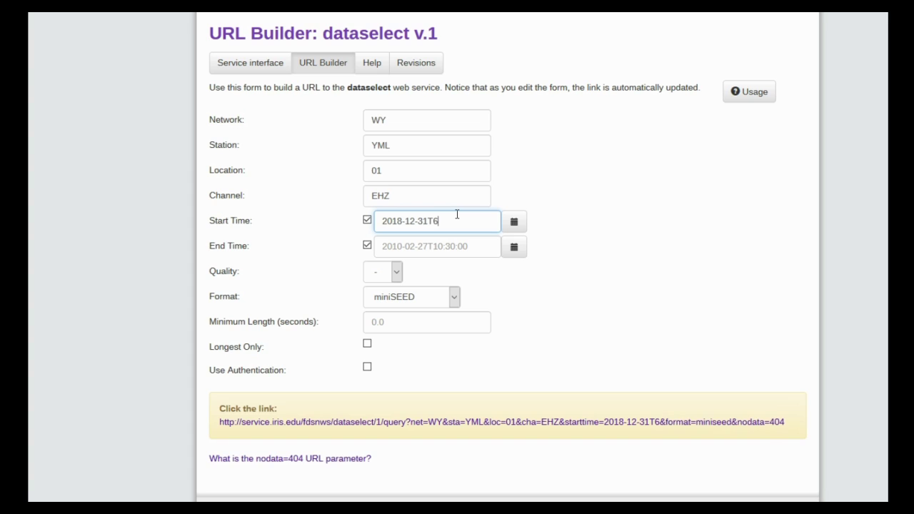
key(BackSpace)
text(06:)
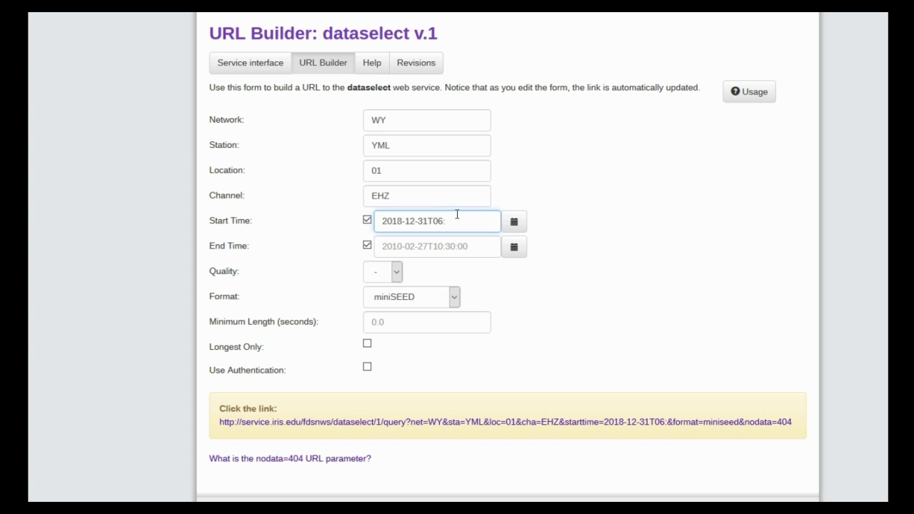
text(30:00)
click(450, 221)
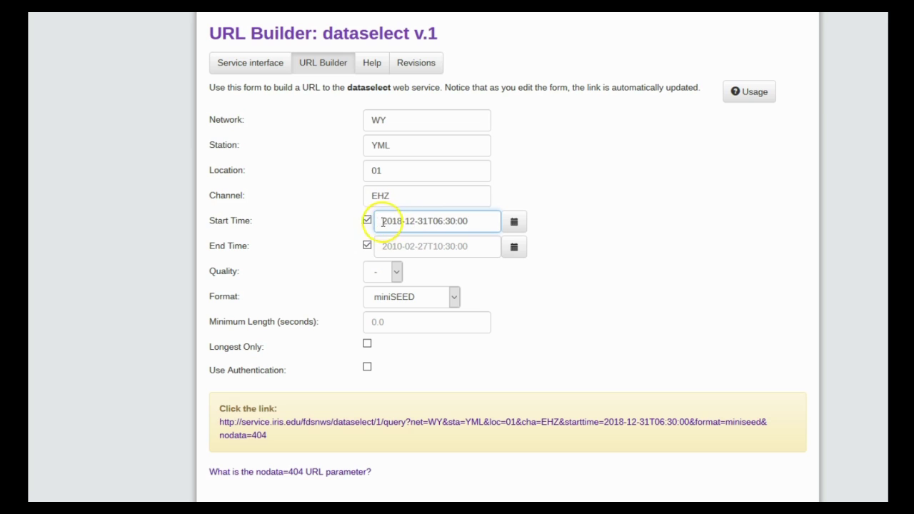
Step: Enter end time 2018-12-31T12:00:00 and leave miniSEED selected in the Format list
click(402, 247)
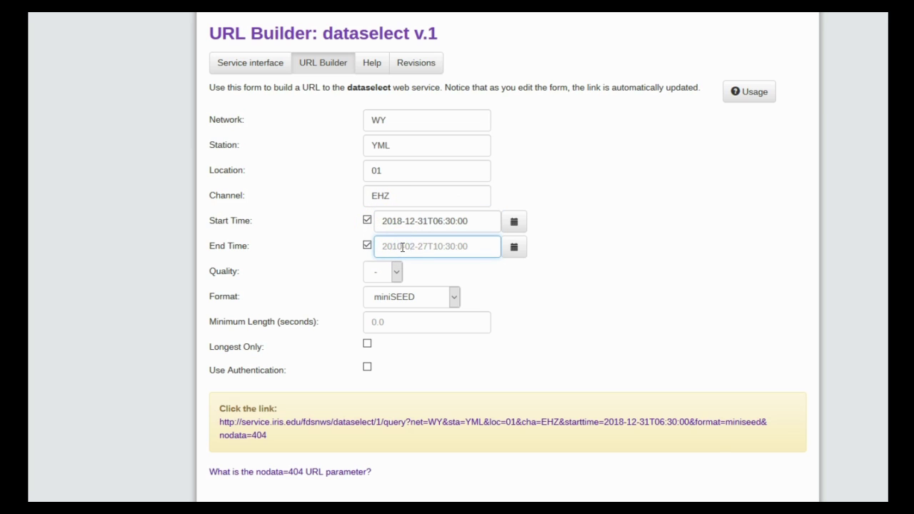
text(2018-12-)
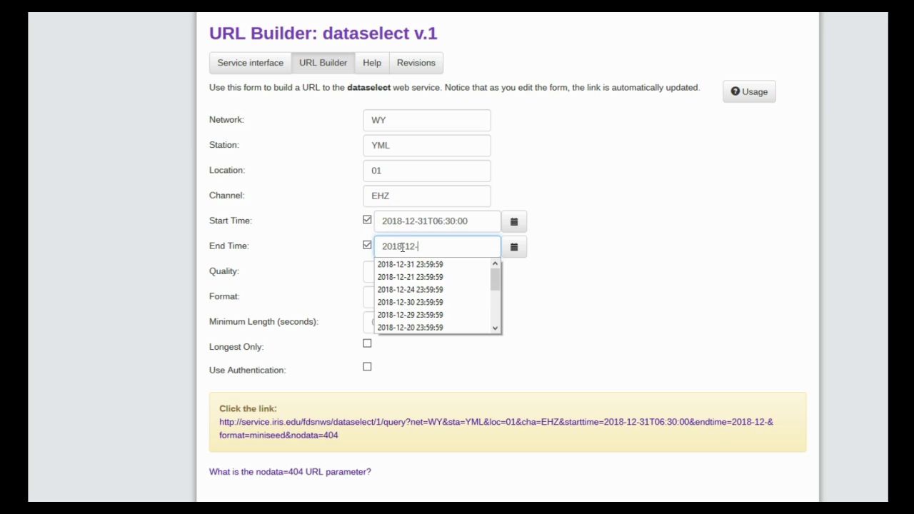
text(31T)
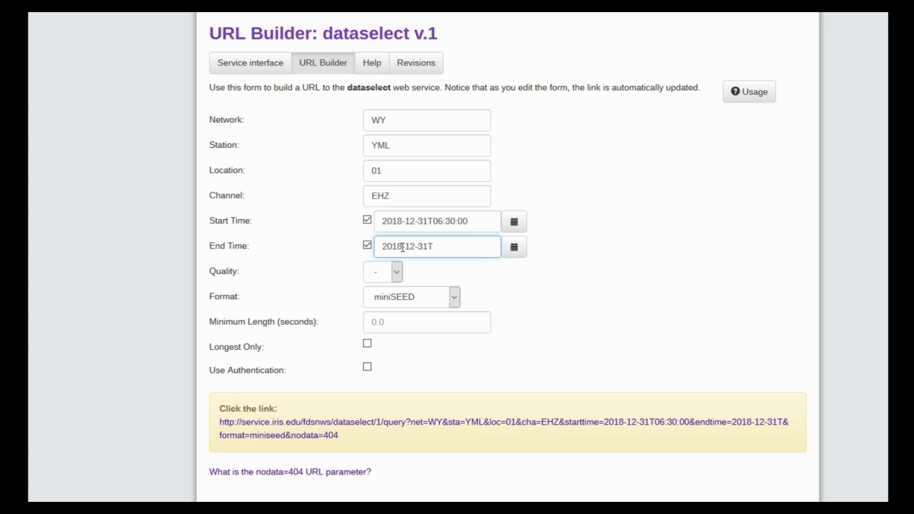
text(12:)
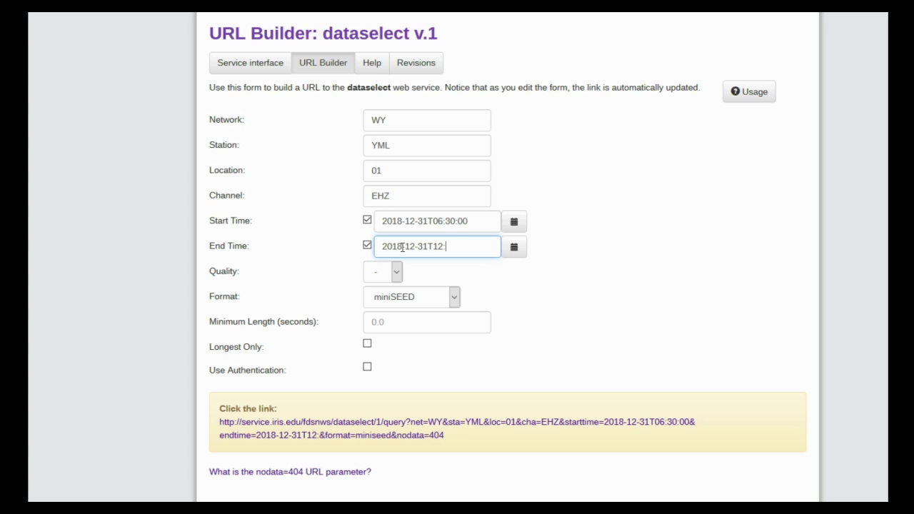
text(00:00)
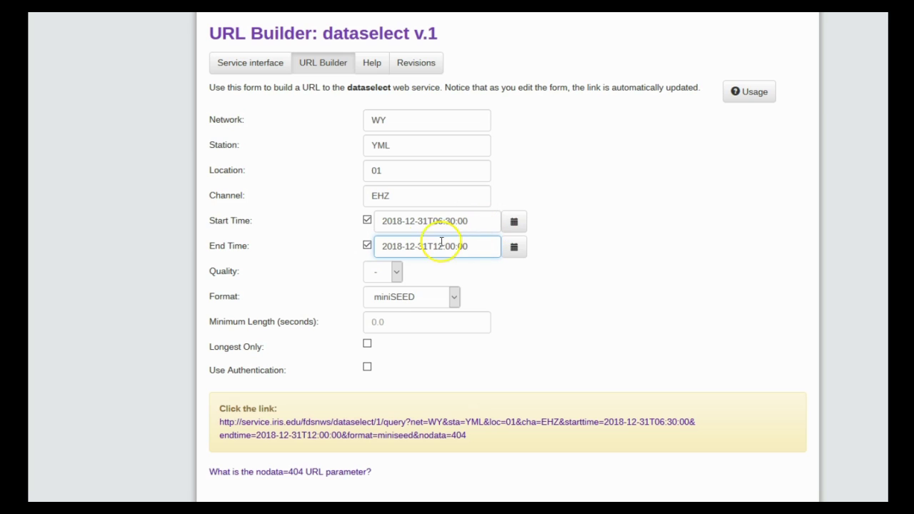
click(454, 298)
click(454, 299)
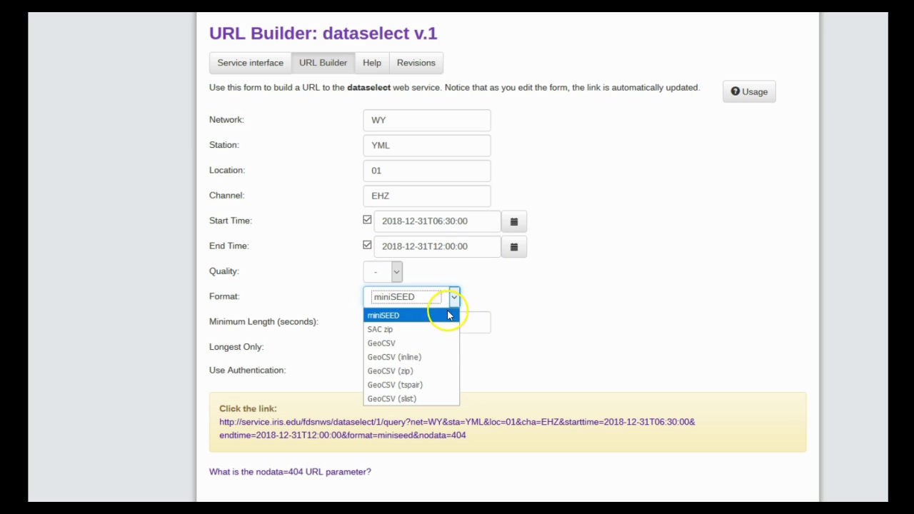
click(525, 303)
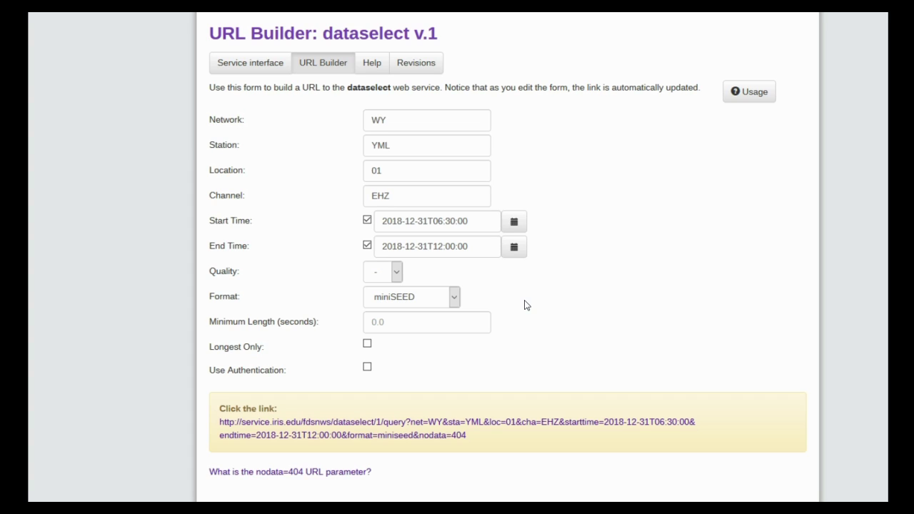
Step: Download the YML EHZ miniSEED file through the generated link, then dismiss the downloads panel
click(431, 427)
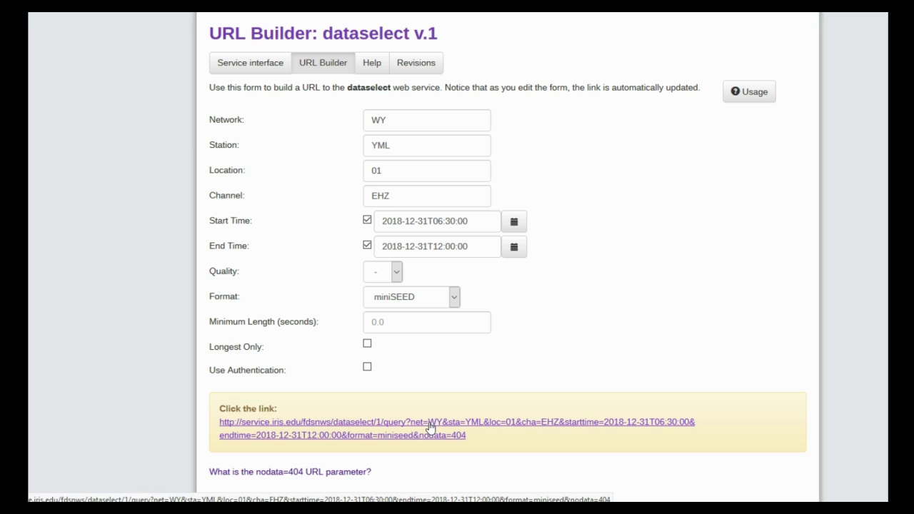
click(431, 427)
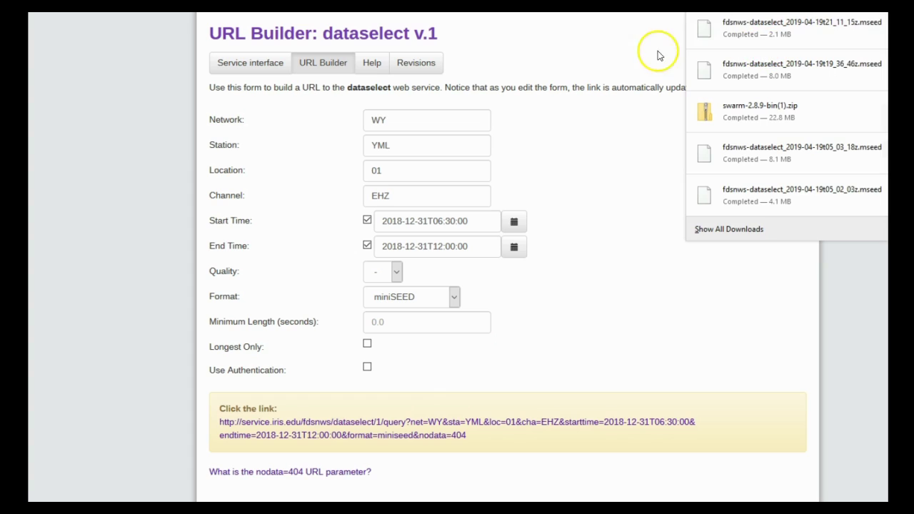
click(631, 188)
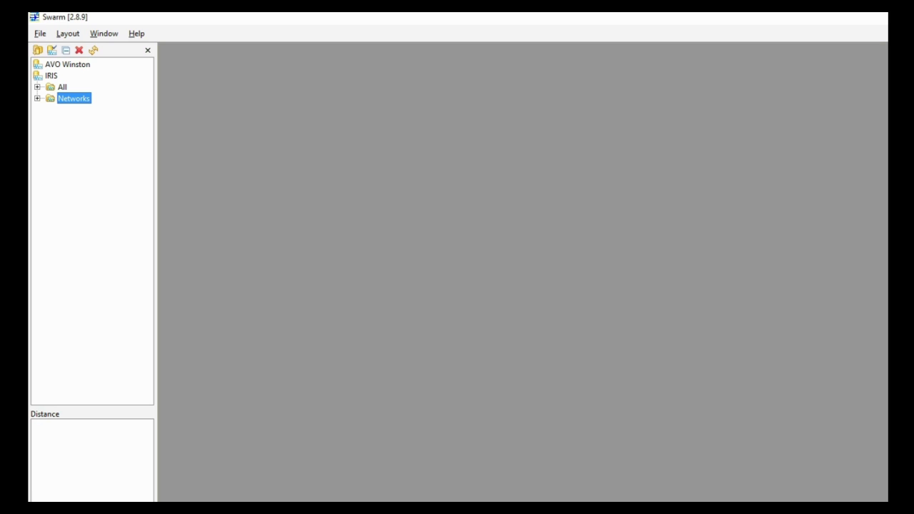
Step: Open fdsnws-dataselect_2019-04-19t21_11_15z.mseed from Downloads in Swarm and select its YML entry
click(39, 34)
click(50, 51)
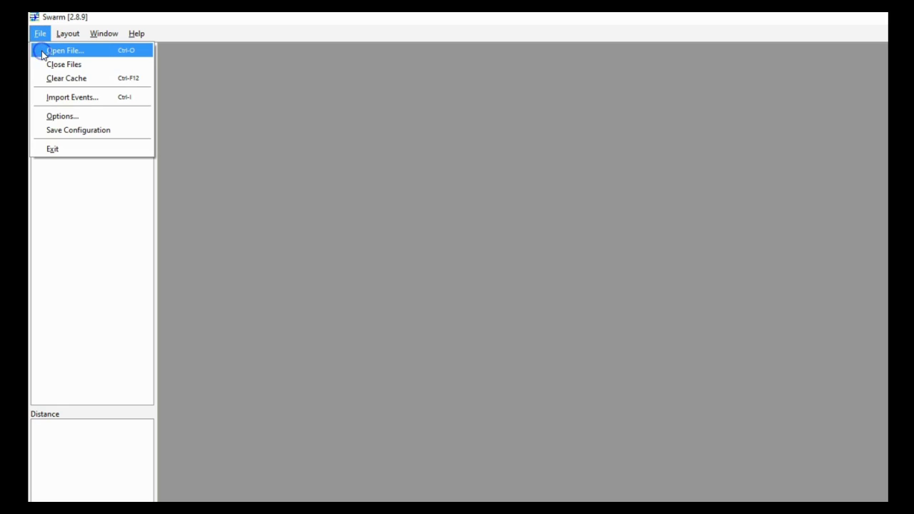
drag(408, 314, 476, 311)
click(468, 302)
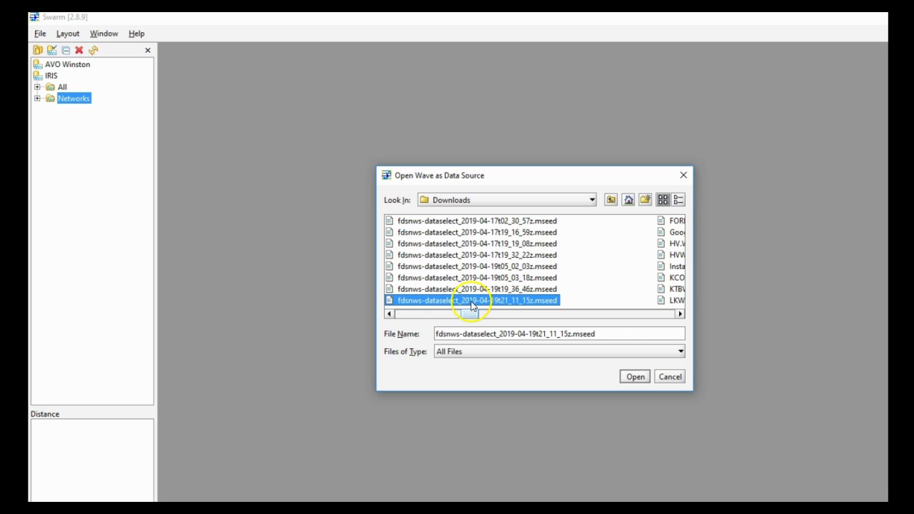
click(527, 302)
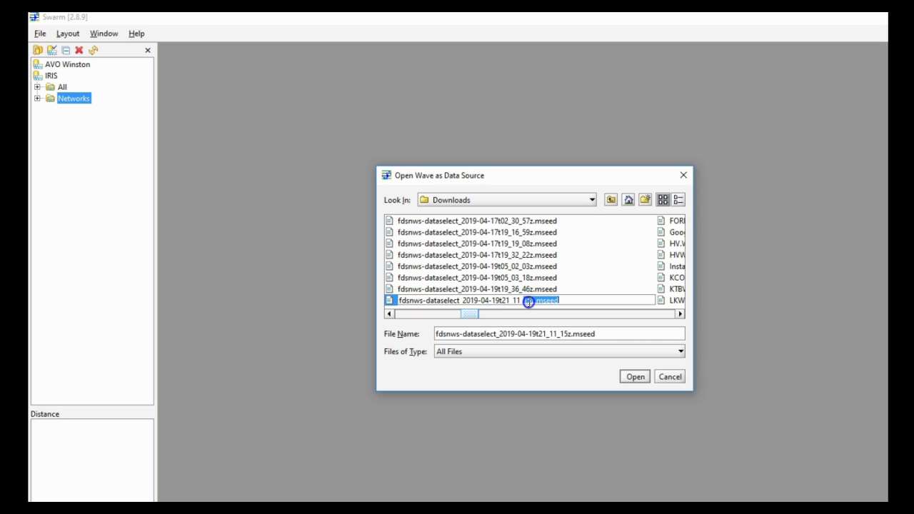
click(476, 290)
click(439, 302)
double_click(440, 301)
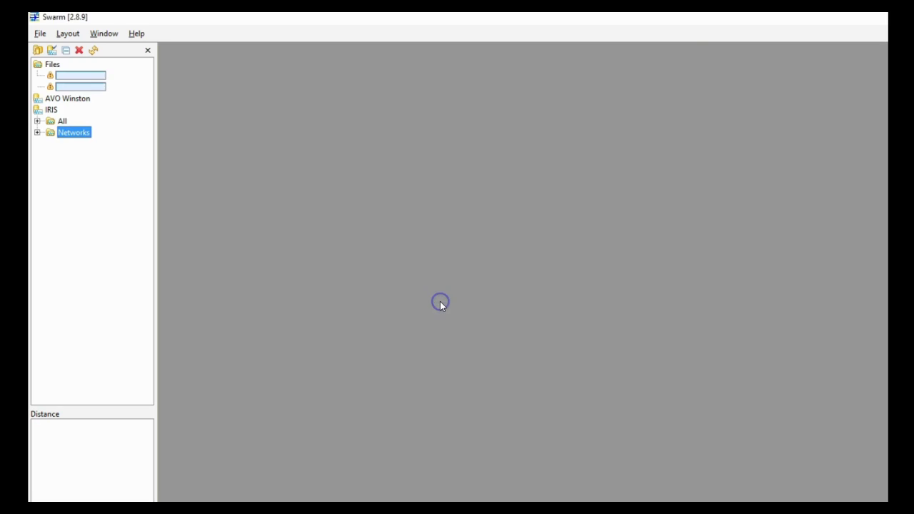
click(89, 87)
Step: Open the YML EHZ WY 01 helicorder and show a spectrogram of the 07:25:50 quake
double_click(88, 87)
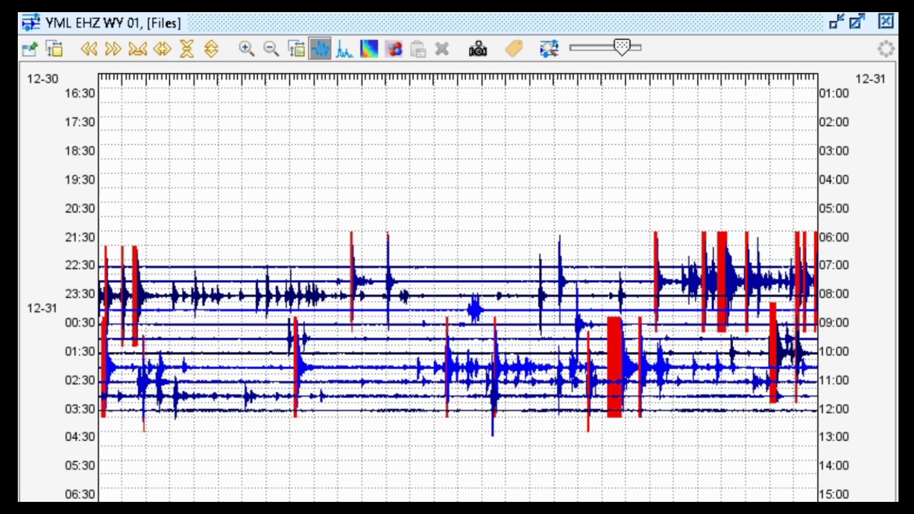
click(657, 280)
drag(672, 281, 726, 282)
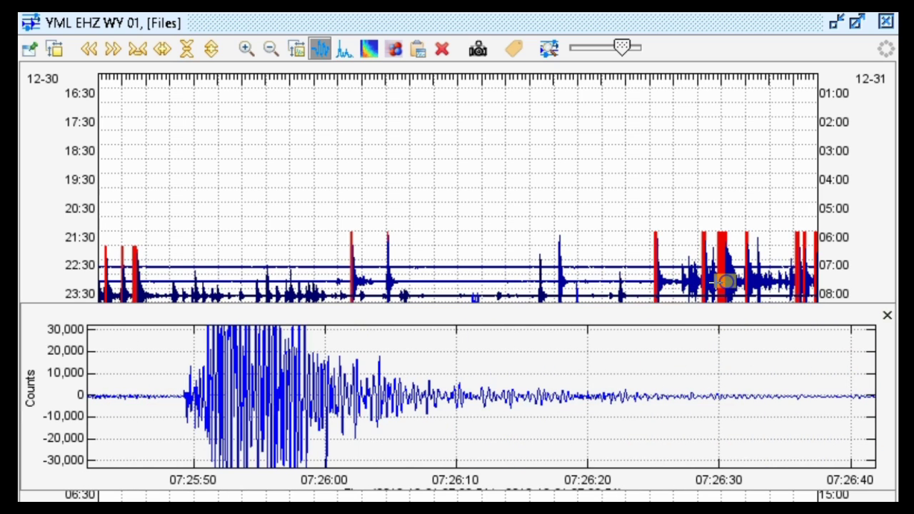
click(369, 49)
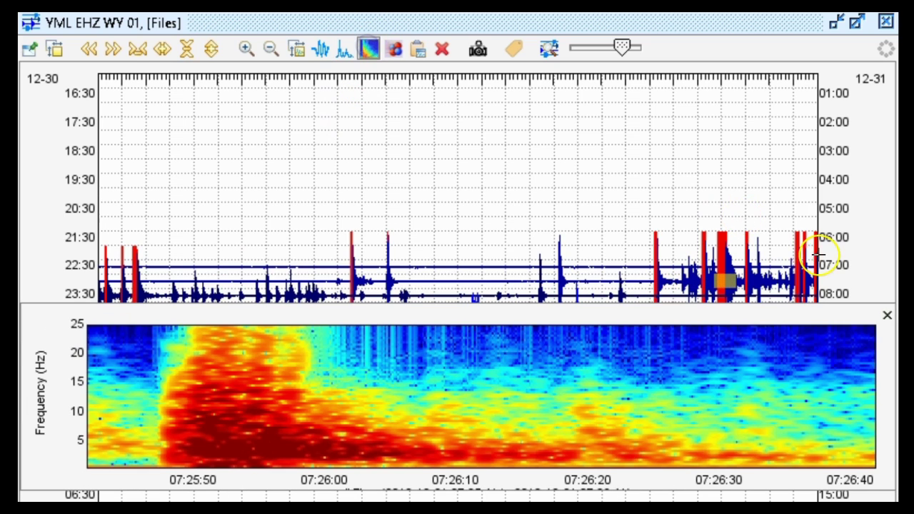
Step: Move the spectrogram close-up along the helicorder to center on the 10:21 event
mouse_move(805, 267)
mouse_down()
mouse_move(789, 283)
mouse_move(803, 280)
mouse_up()
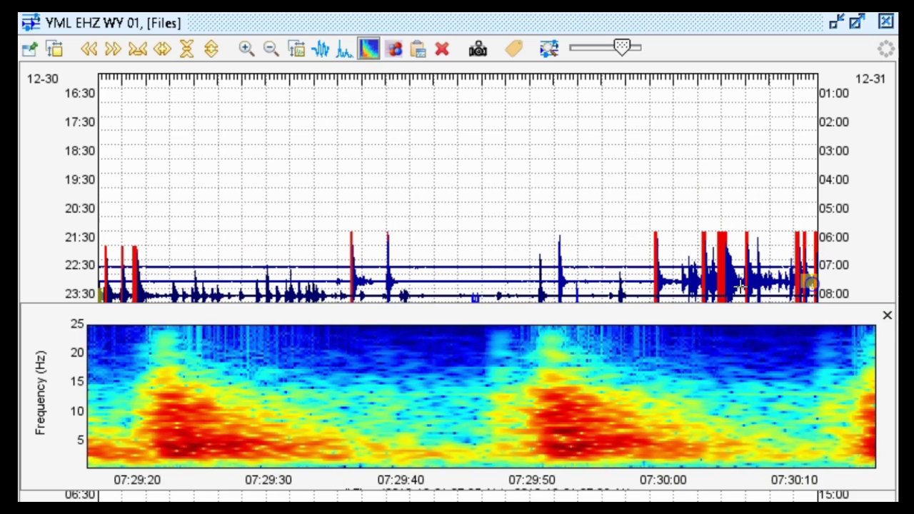
drag(172, 303, 616, 368)
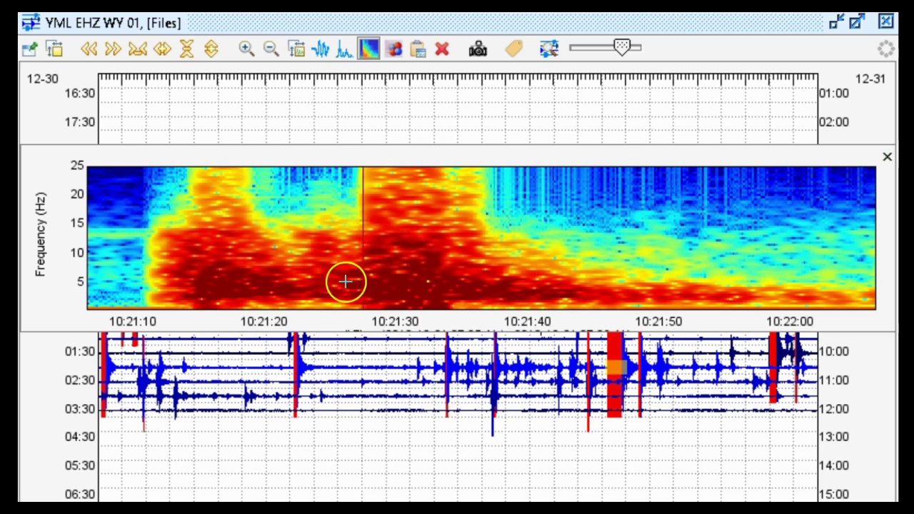
click(321, 48)
click(368, 47)
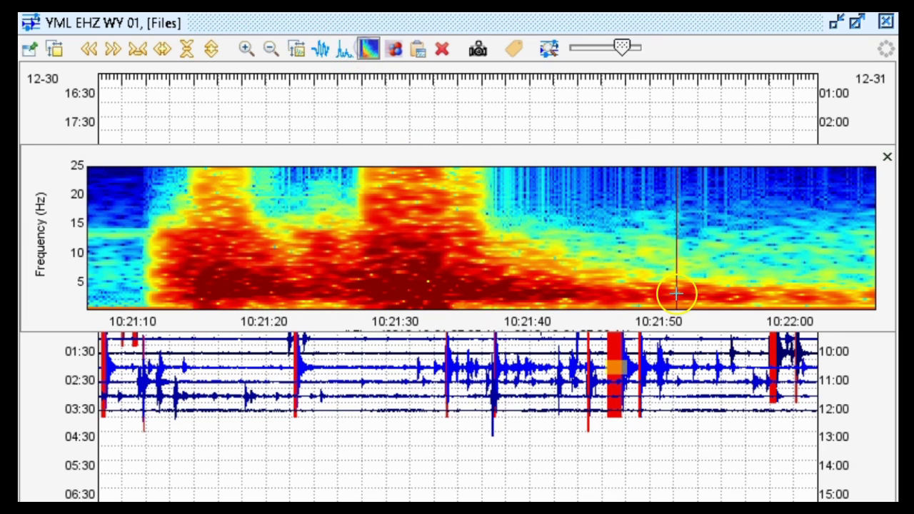
click(652, 368)
drag(652, 367, 612, 367)
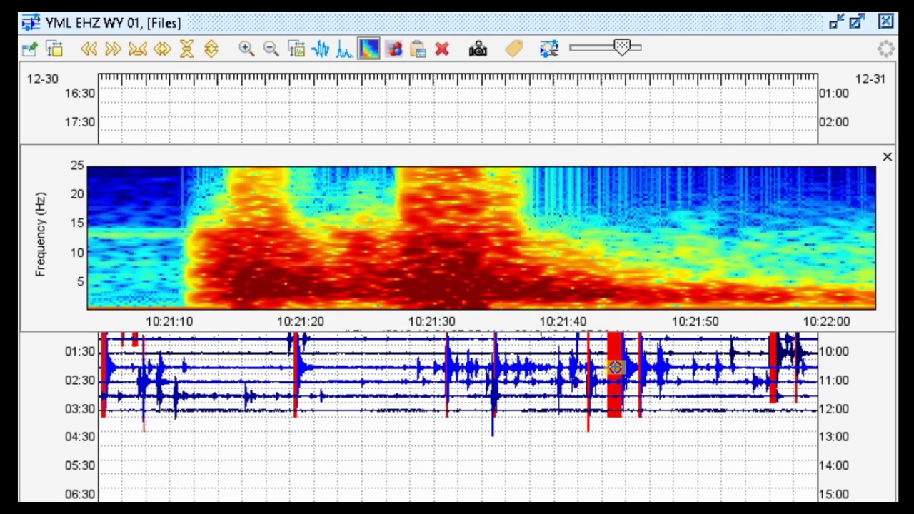
click(125, 200)
Step: Show the event's power spectrum with Log power and Log frequency turned off
click(344, 47)
click(297, 49)
click(593, 294)
click(725, 293)
Step: Apply the linear-axis settings and redraw the spectrum for a different signal stretch
key(Return)
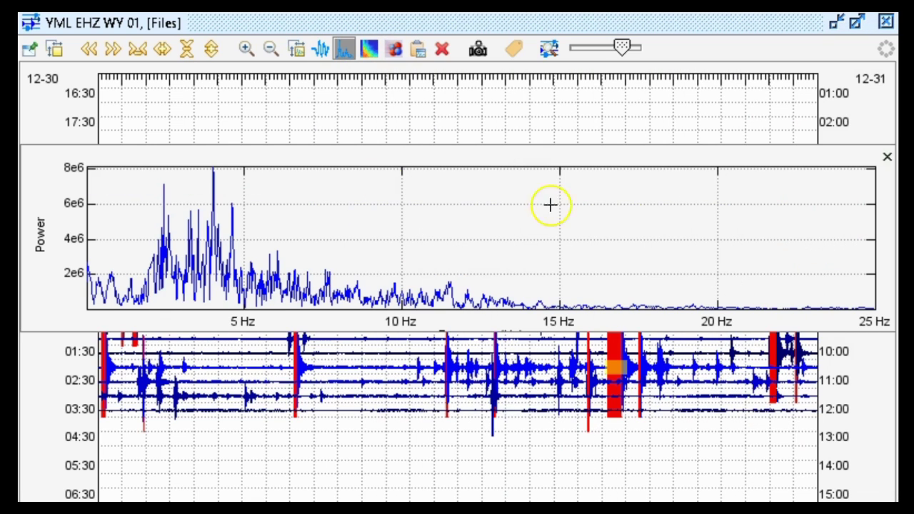
click(145, 384)
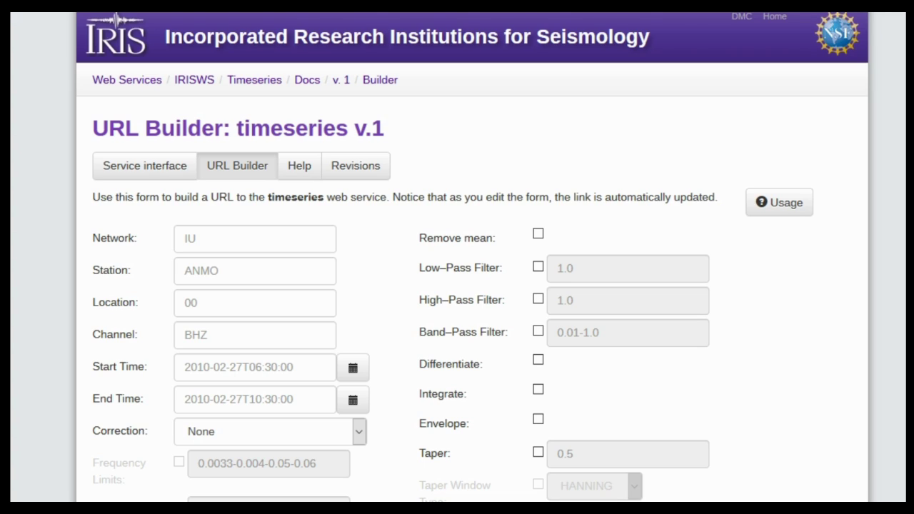
scroll(473, 258, down, 1)
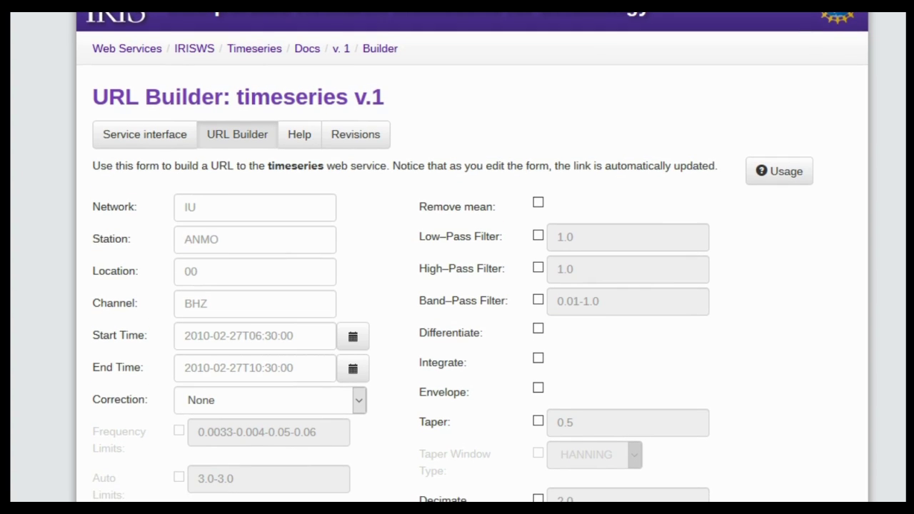
scroll(473, 257, down, 1)
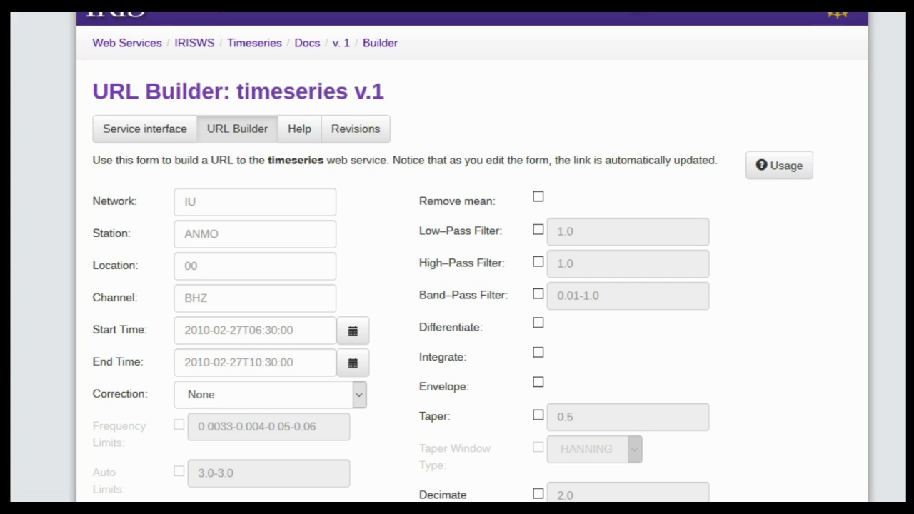
scroll(472, 257, down, 1)
scroll(457, 257, down, 1)
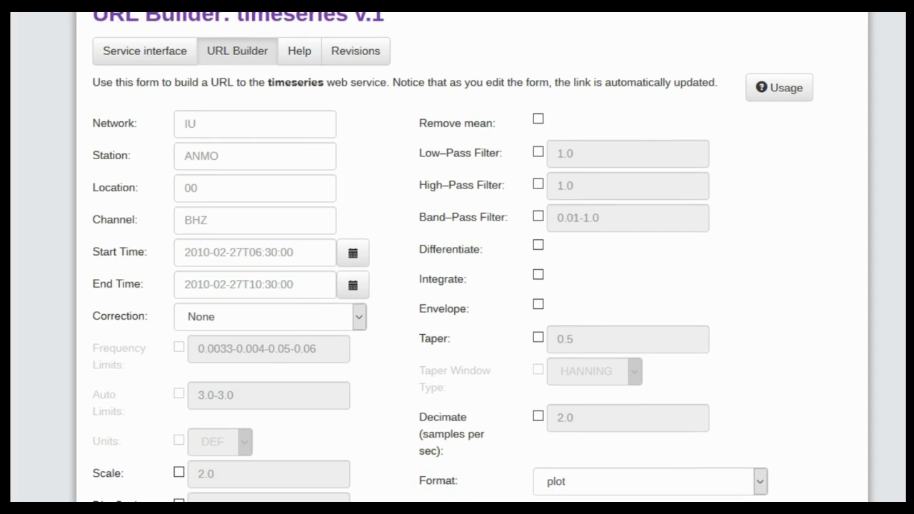
scroll(457, 258, up, 1)
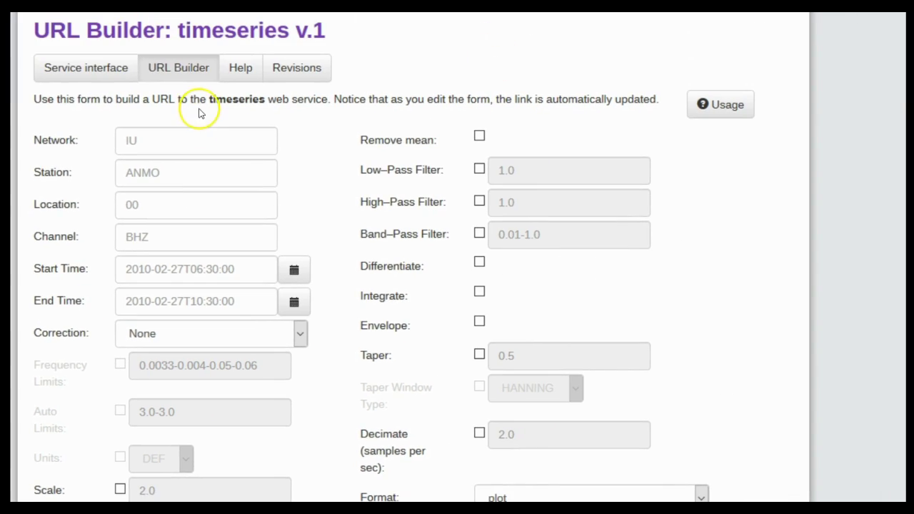
Step: Enter network WY, station YML, location 01 and channel EHZ
click(202, 140)
text(WY)
key(Tab)
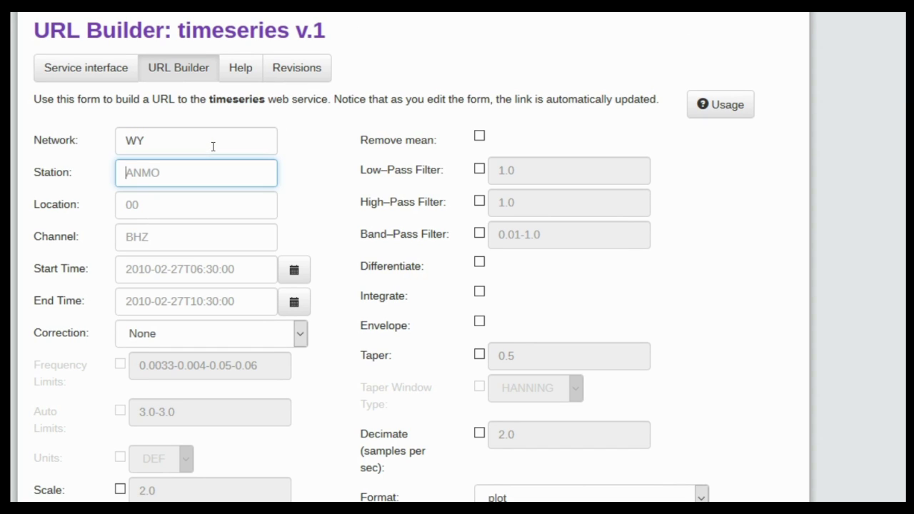
text(YML)
key(Tab)
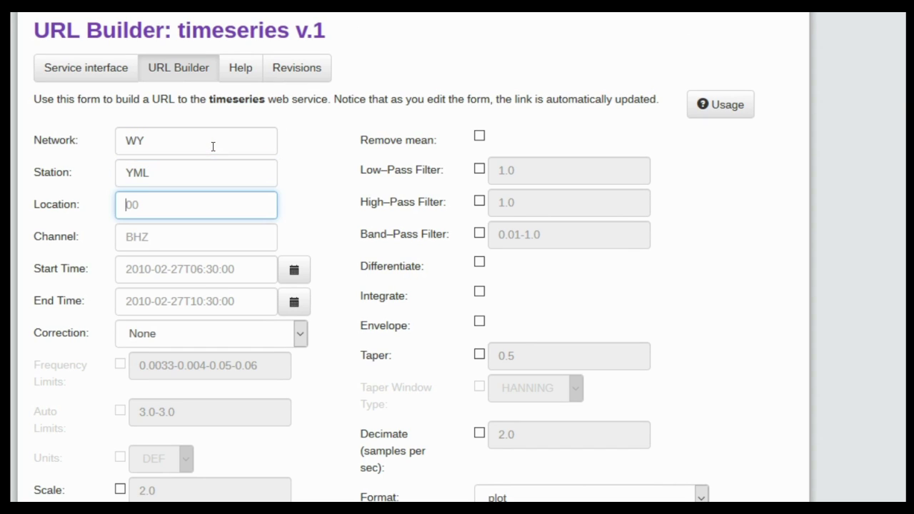
text(01)
key(Tab)
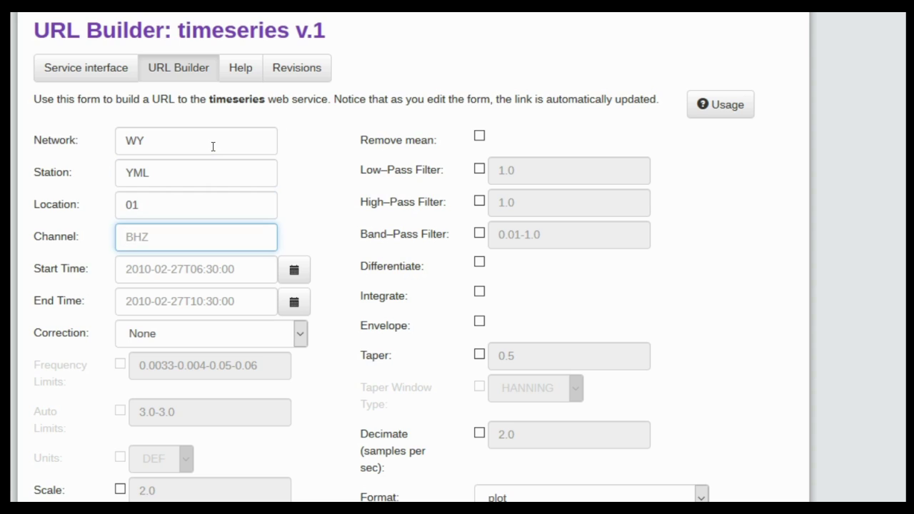
text(EGHZ)
key(BackSpace)
key(BackSpace)
key(BackSpace)
text(HZ)
Step: Set the time window from 2018-12-31T10:00:00 to 2018-12-31T10:35:00
key(Tab)
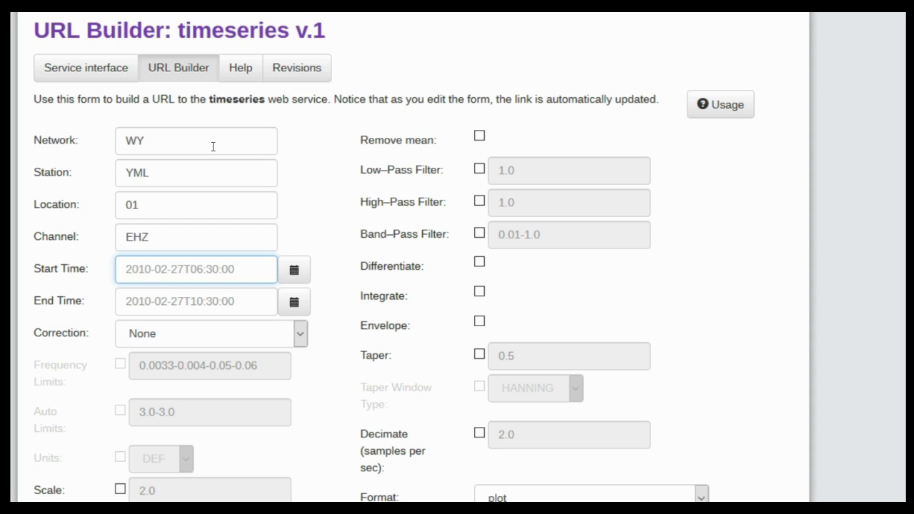
text(2018-12-31T)
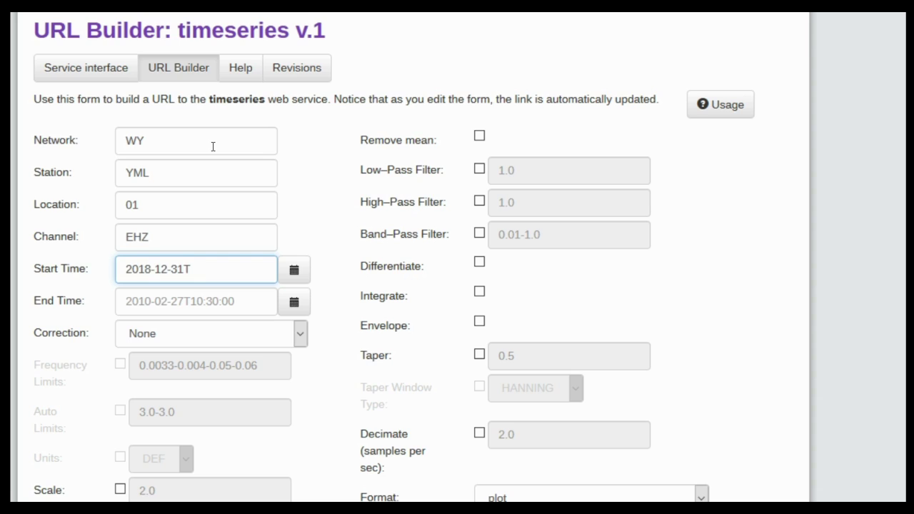
text(10:00:00)
key(Tab)
key(Tab)
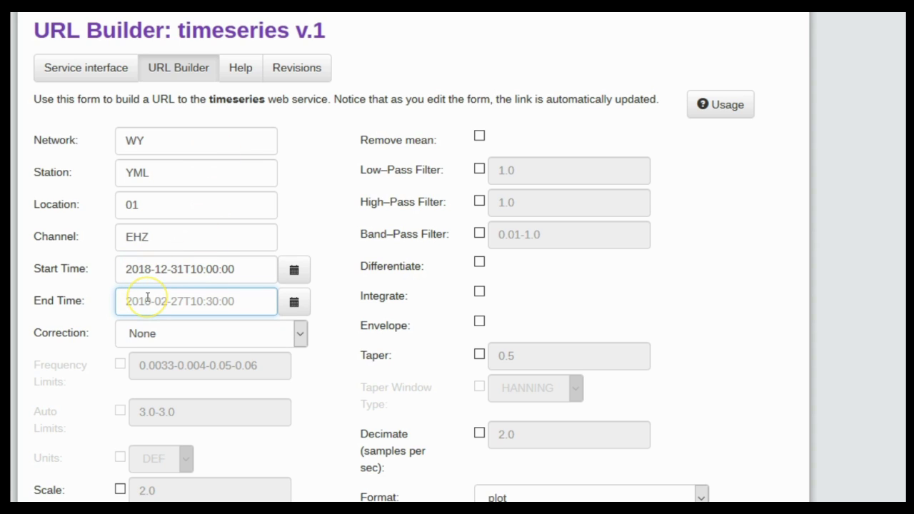
text(2018-1)
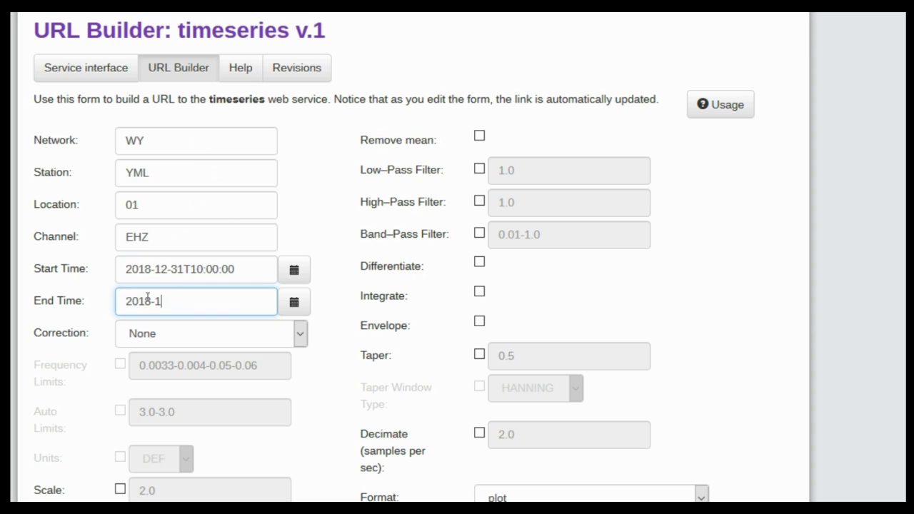
text(2-31T10:35:00)
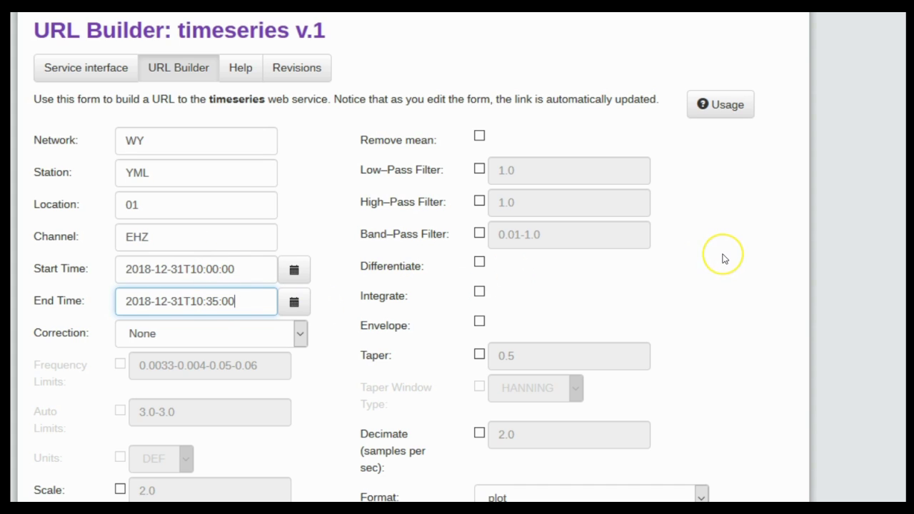
scroll(724, 259, down, 4)
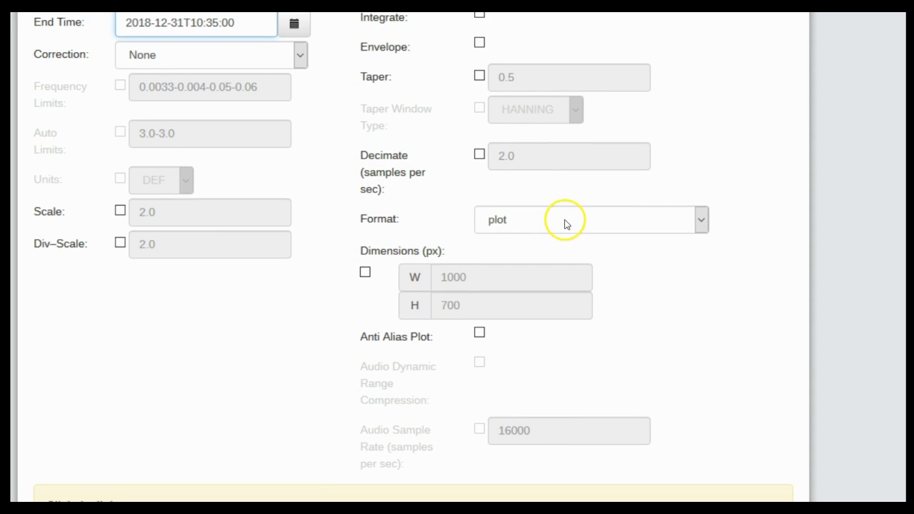
Step: Choose audio as the output format with a 7000 samples/sec audio sample rate
click(701, 219)
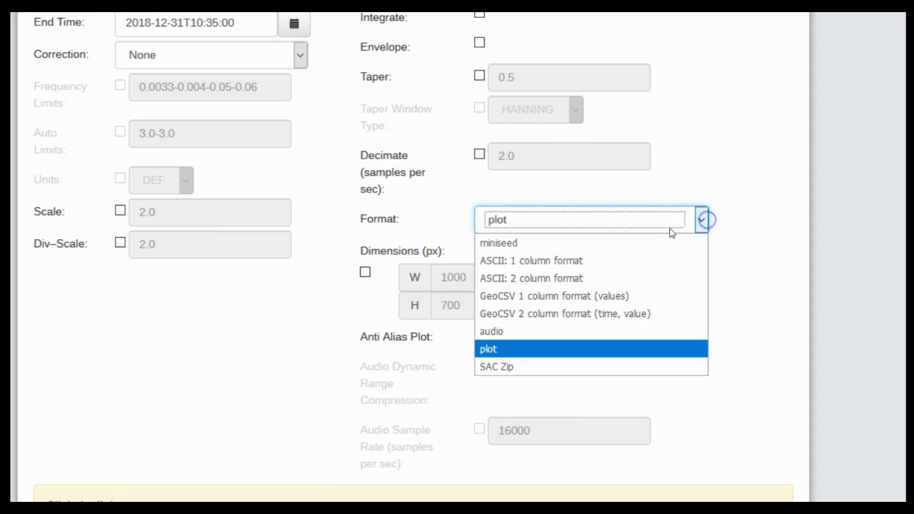
click(493, 334)
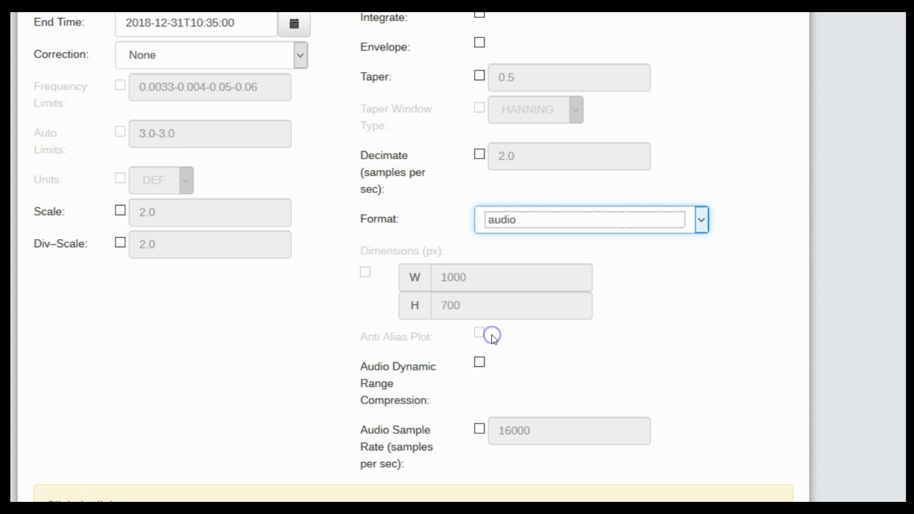
scroll(721, 336, down, 3)
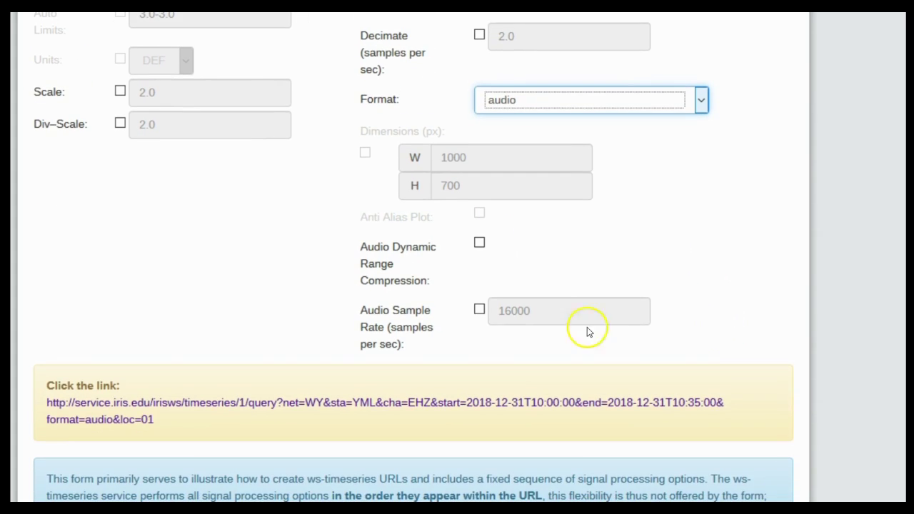
click(480, 311)
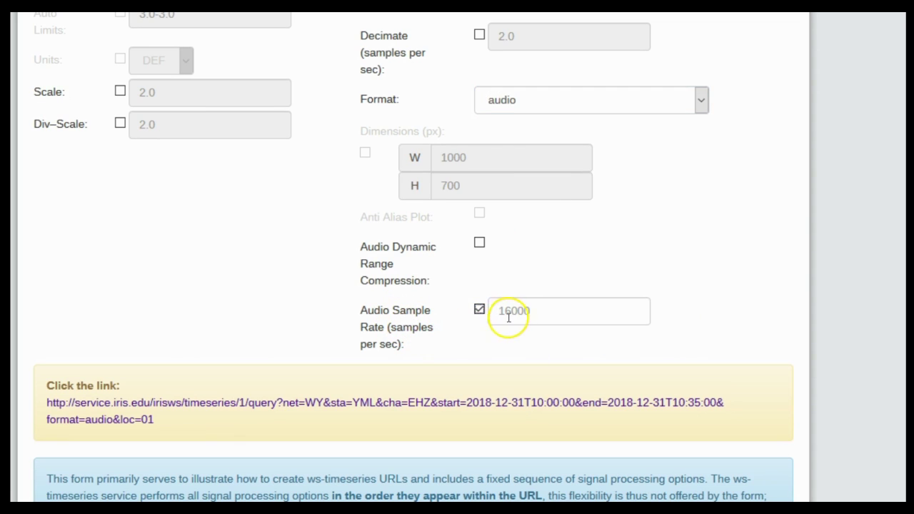
click(553, 316)
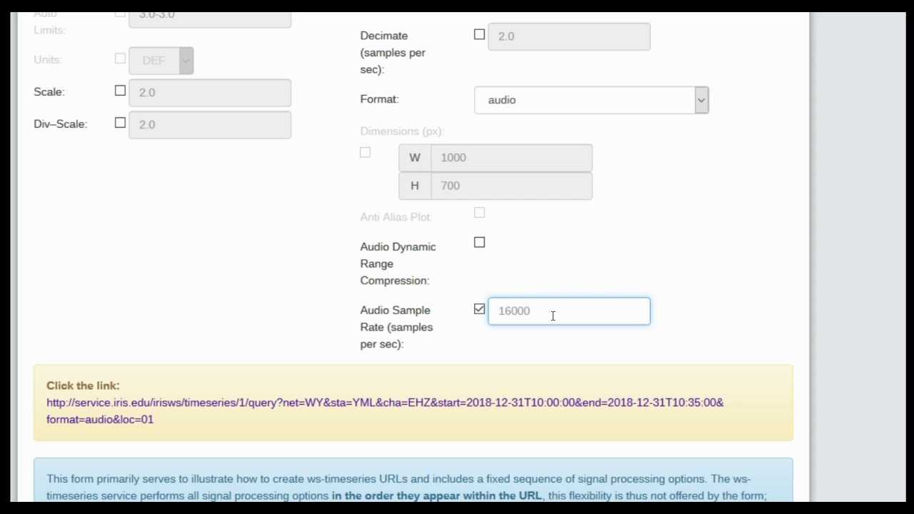
text(7000)
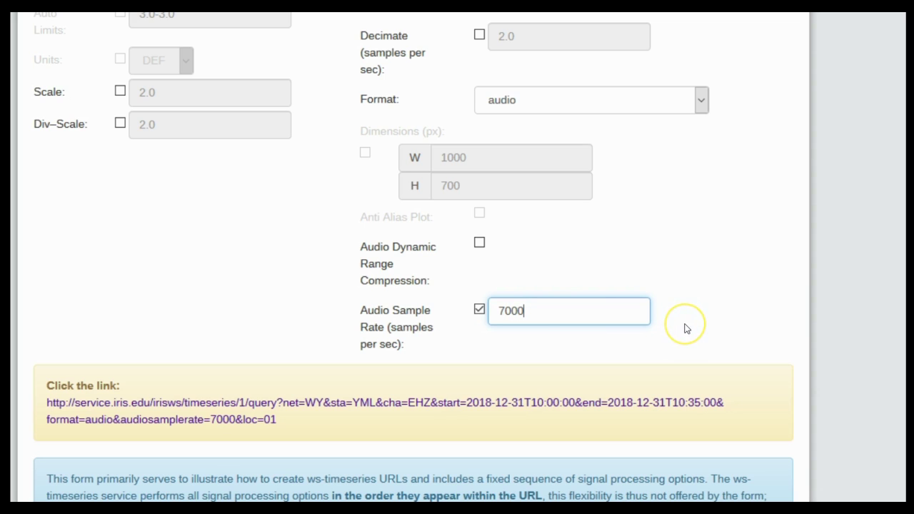
Step: Follow the generated timeseries audio query link
scroll(685, 328, up, 1)
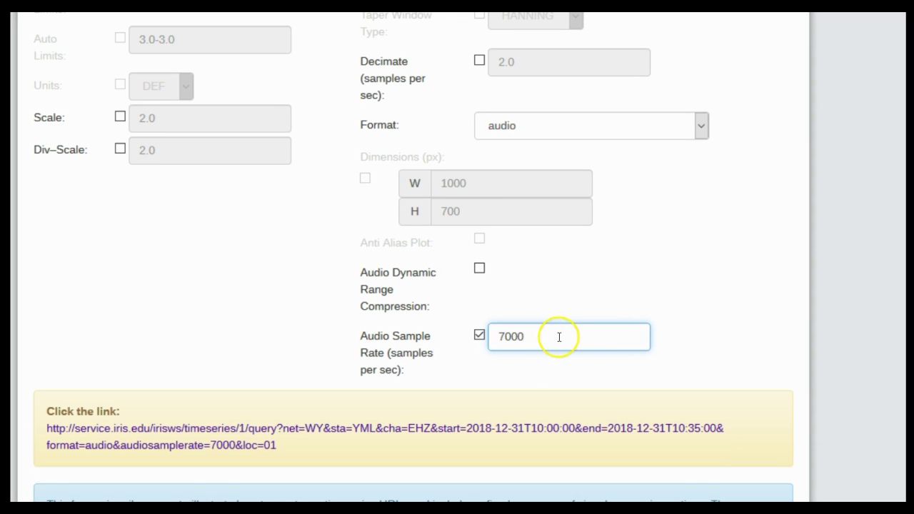
scroll(871, 258, up, 5)
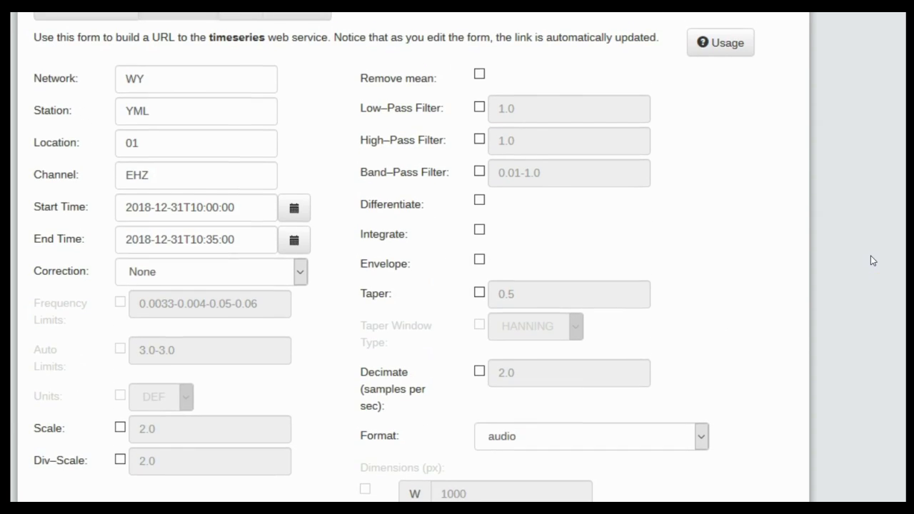
scroll(871, 256, down, 8)
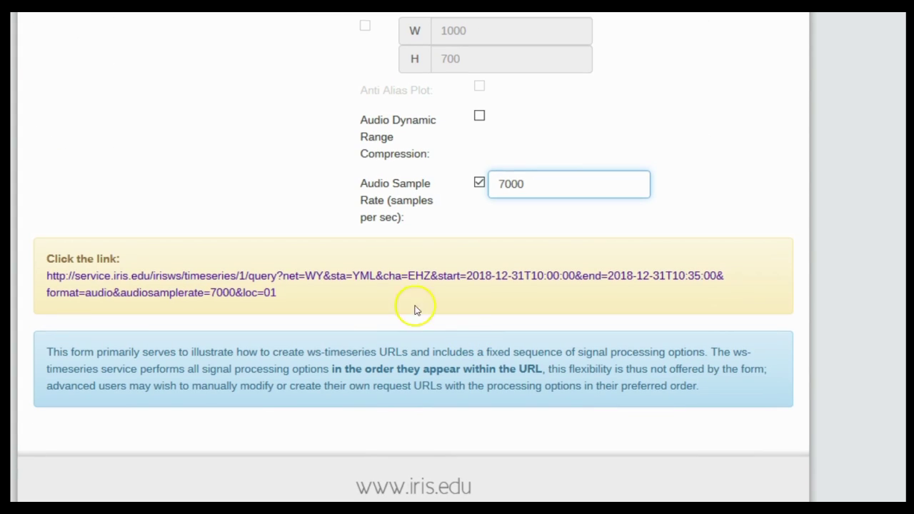
click(352, 279)
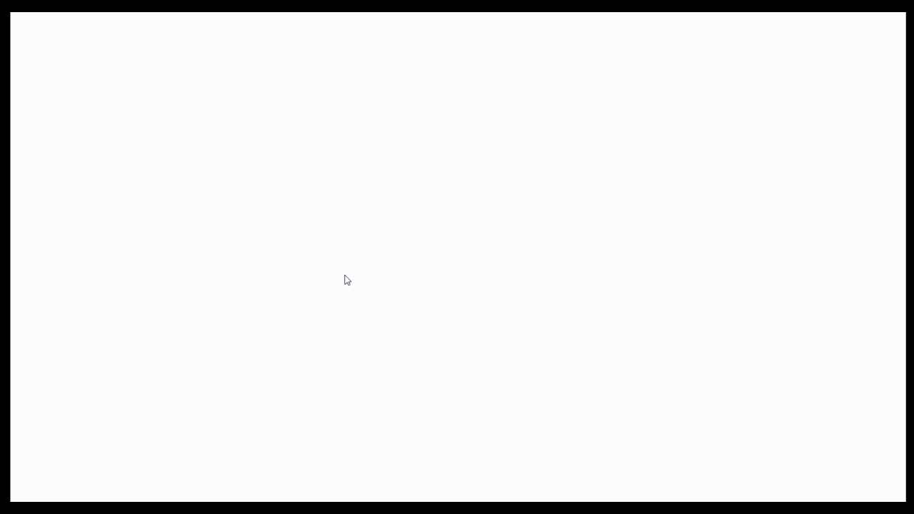
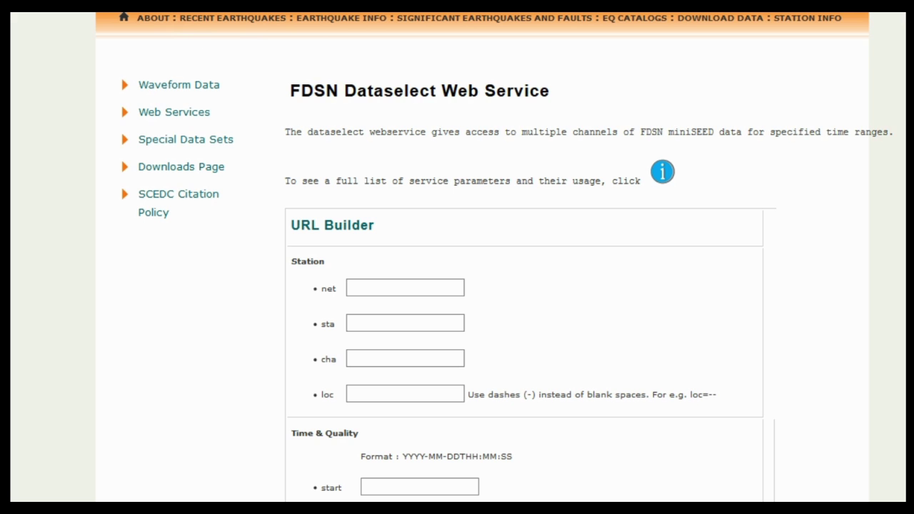
Step: Review the SCEDC URL builder's YYYY-MM-DDTHH:MM:SS date-time format text
scroll(457, 257, up, 2)
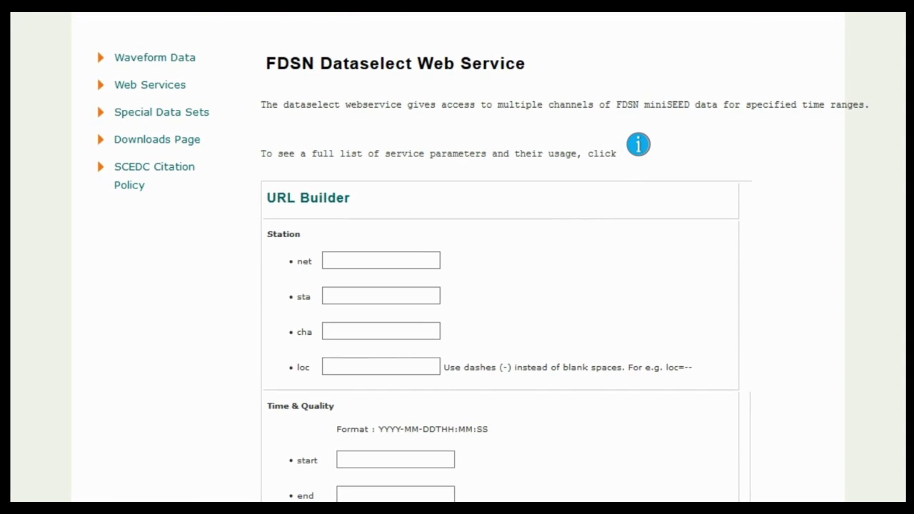
scroll(586, 227, down, 2)
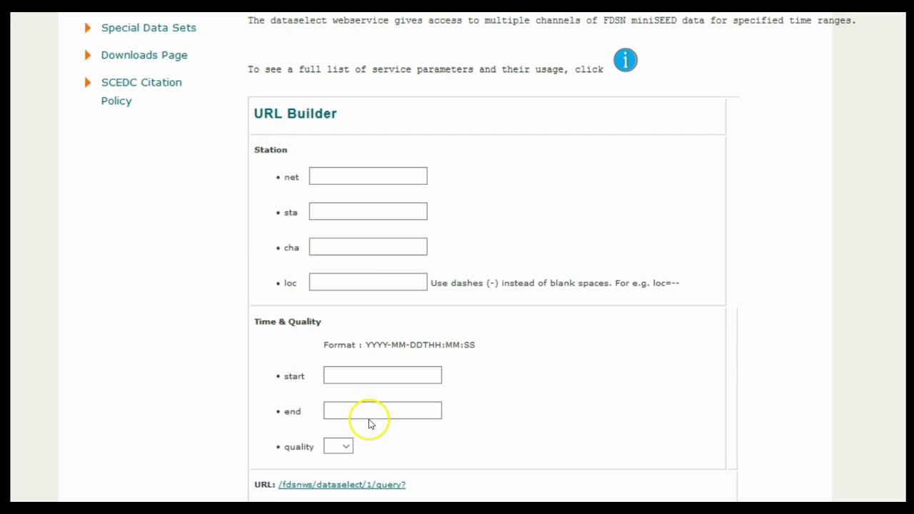
drag(365, 345, 475, 345)
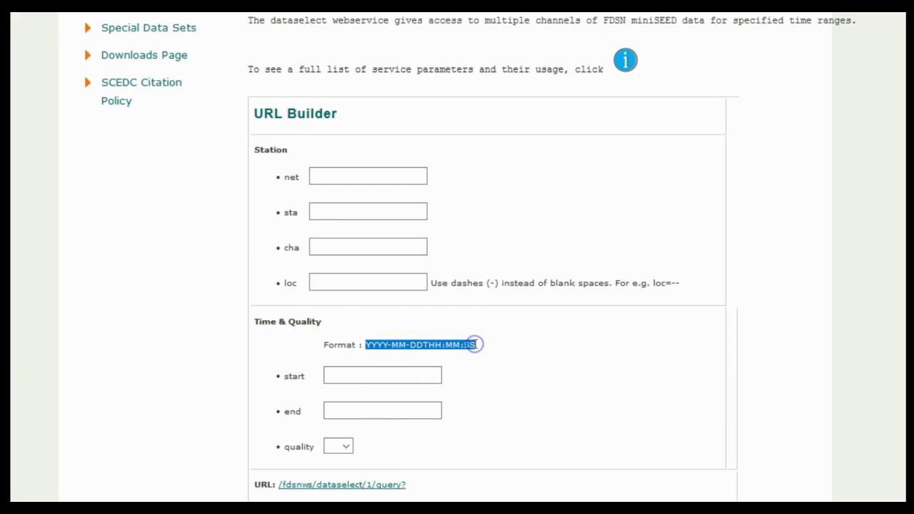
click(523, 369)
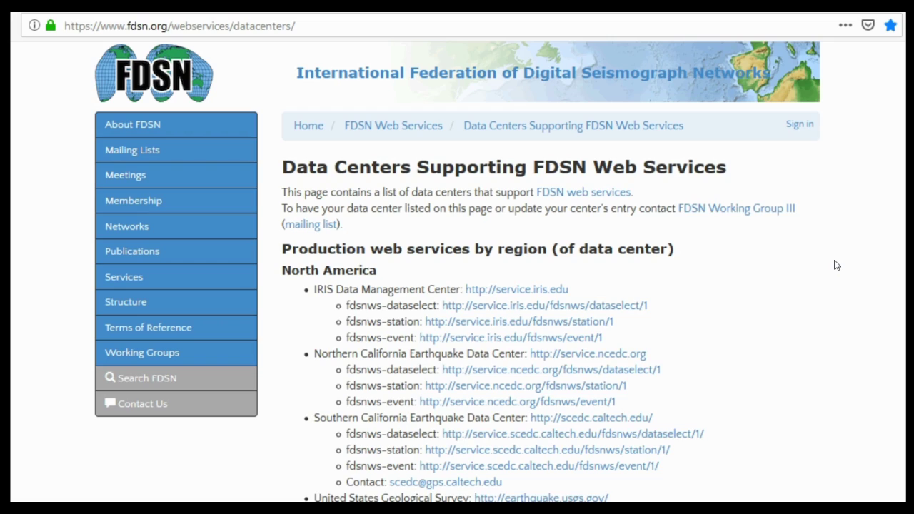
Step: Open INGV's fdsnws-dataselect link from the European data-centre list in a new tab and go to it
scroll(838, 265, down, 3)
scroll(837, 265, down, 10)
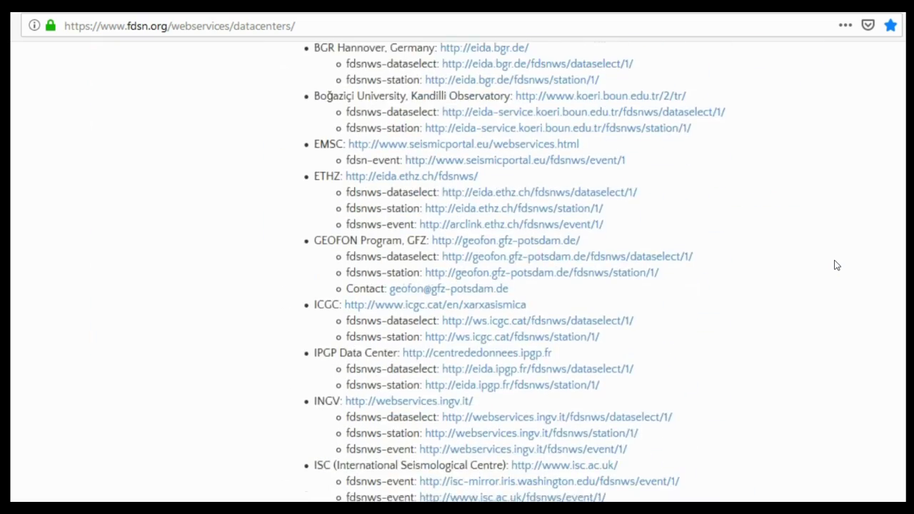
scroll(837, 265, up, 10)
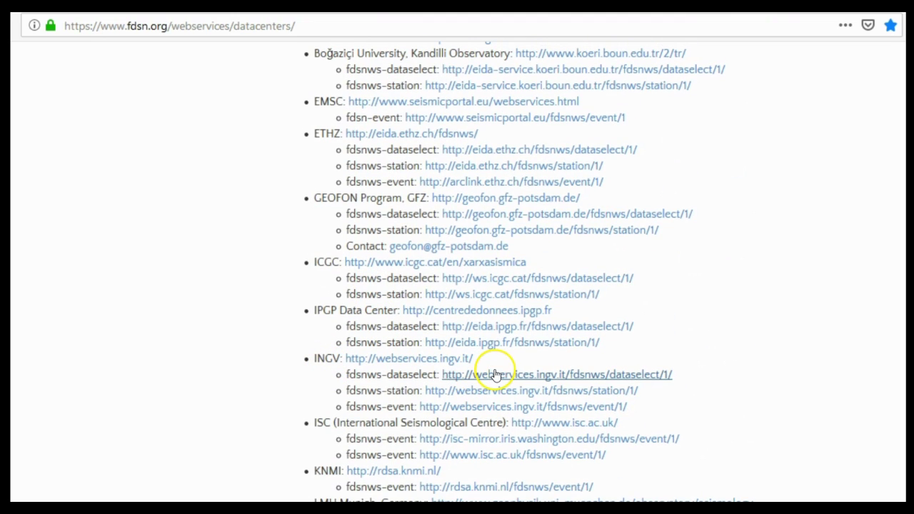
right_click(497, 373)
click(521, 384)
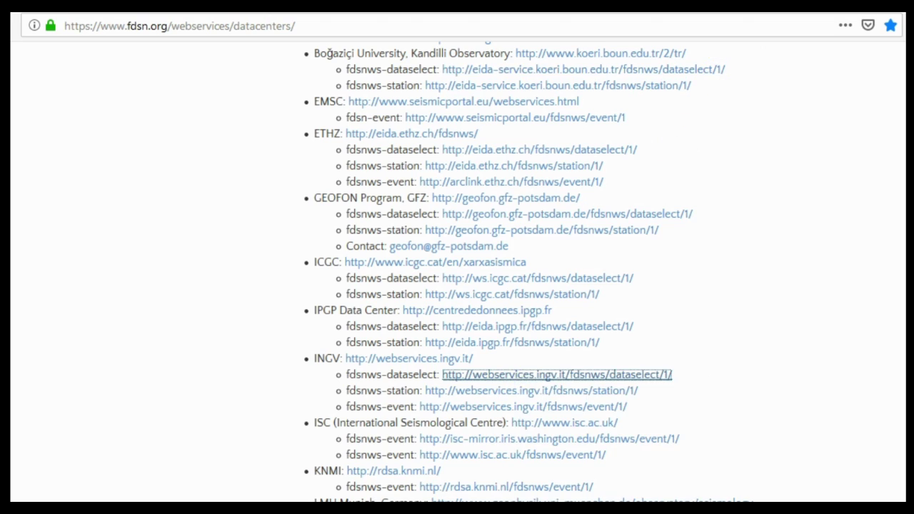
key(ctrl+Tab)
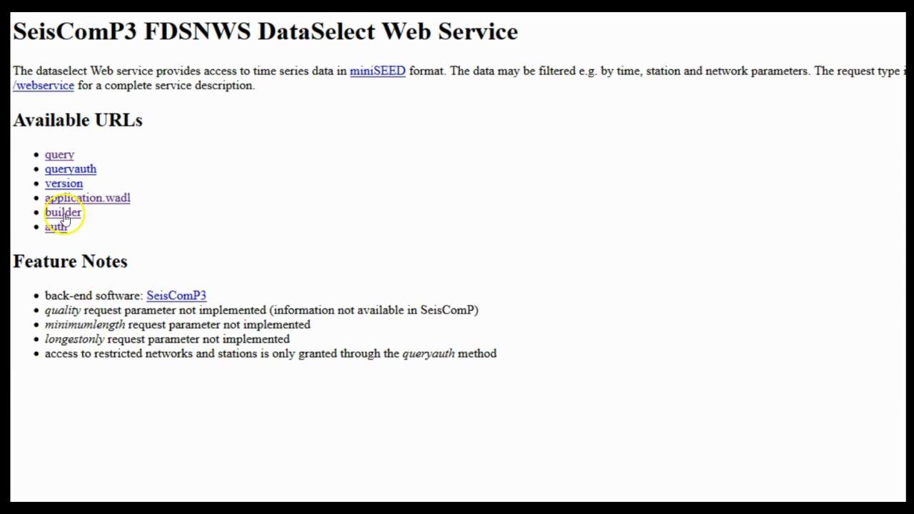
Step: Open the INGV URL Builder and enter test values in Start Time and End Time
click(63, 212)
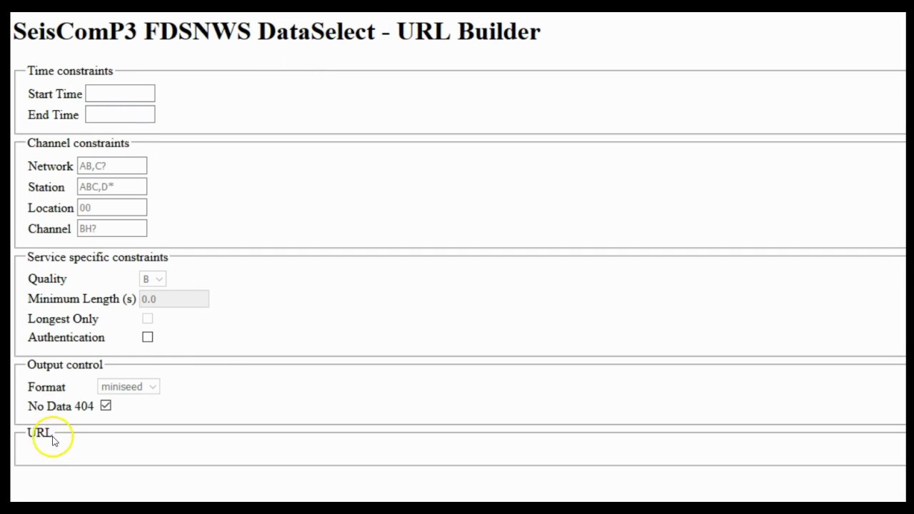
click(114, 98)
text(8645764764)
click(112, 378)
click(107, 116)
text(9768768)
Step: Type test text into Network and Station, then clear both fields again
click(117, 164)
text(jhvjgfgj)
click(105, 186)
text(jhgfjhg)
drag(120, 187, 25, 190)
key(BackSpace)
click(135, 167)
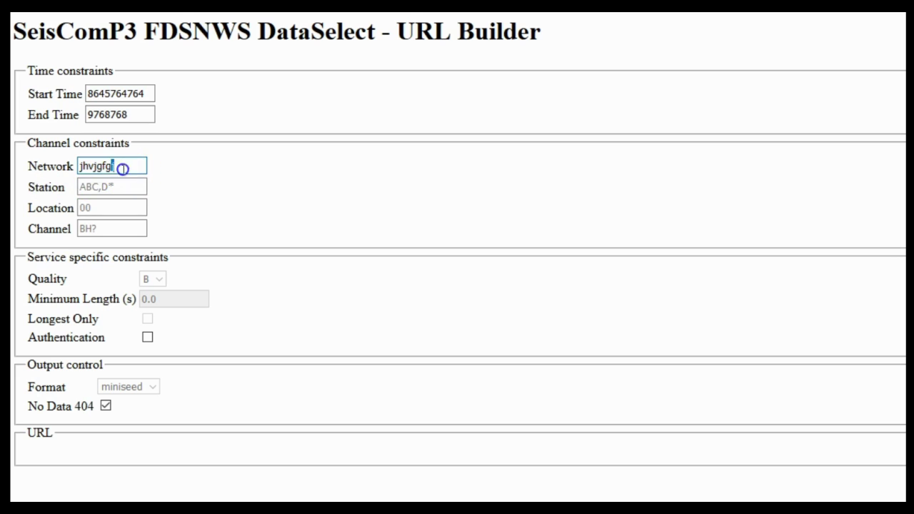
drag(123, 168, 34, 170)
key(BackSpace)
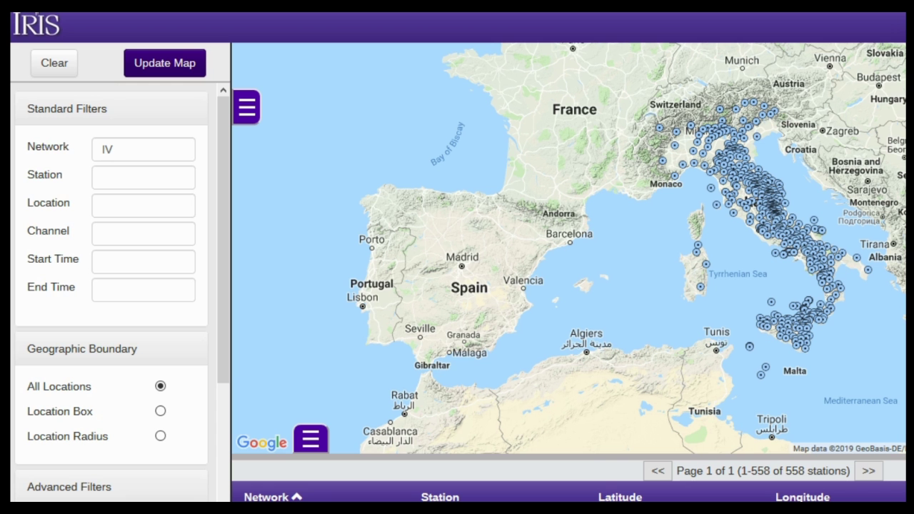
Step: Zoom the map into eastern Sicily near Catania and show IV station ESLN Serra La Nave's details on Etna
mouse_move(112, 148)
scroll(781, 280, up, 1)
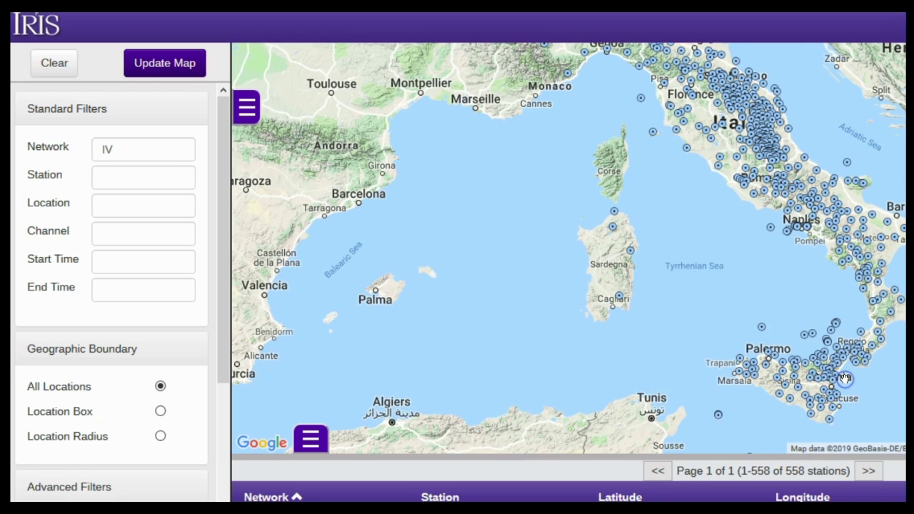
scroll(845, 378, up, 1)
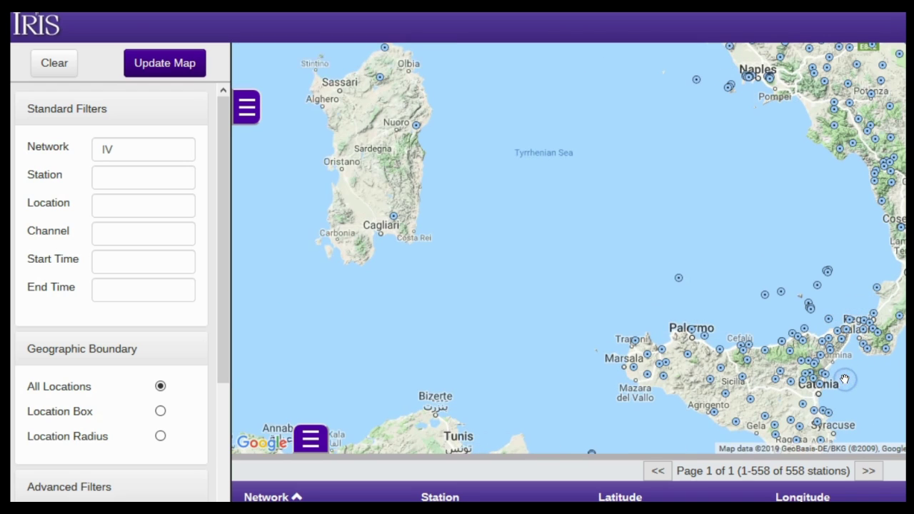
scroll(845, 379, up, 1)
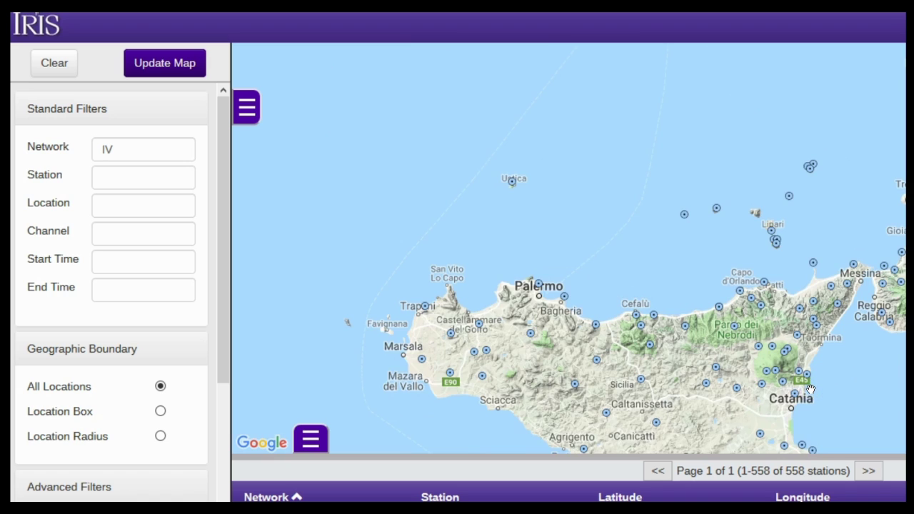
scroll(811, 389, up, 1)
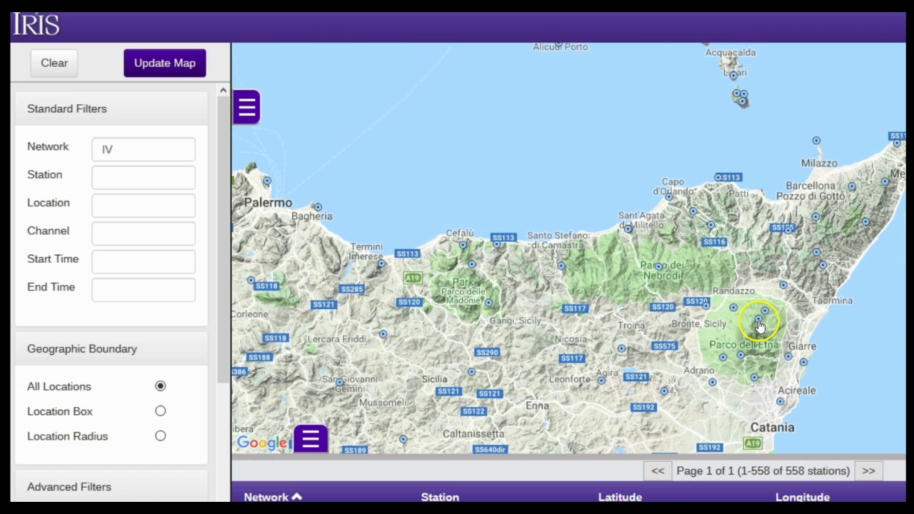
click(759, 321)
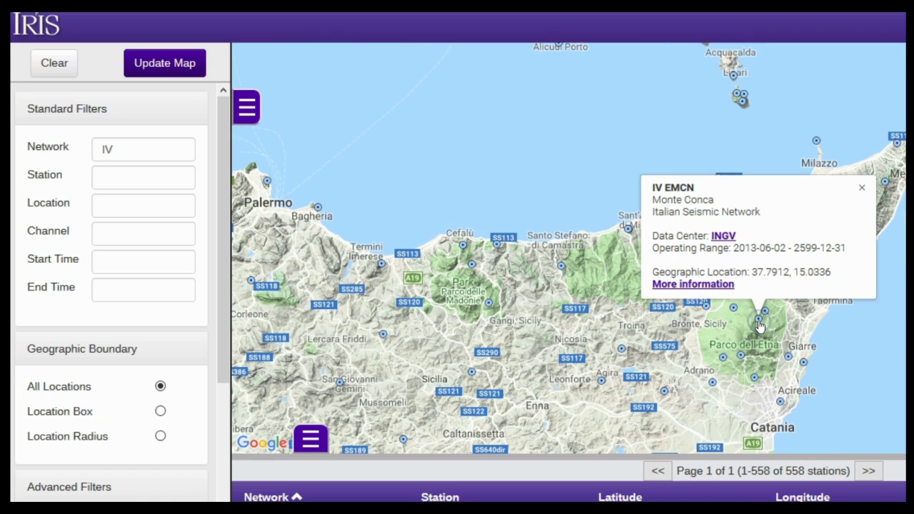
click(740, 356)
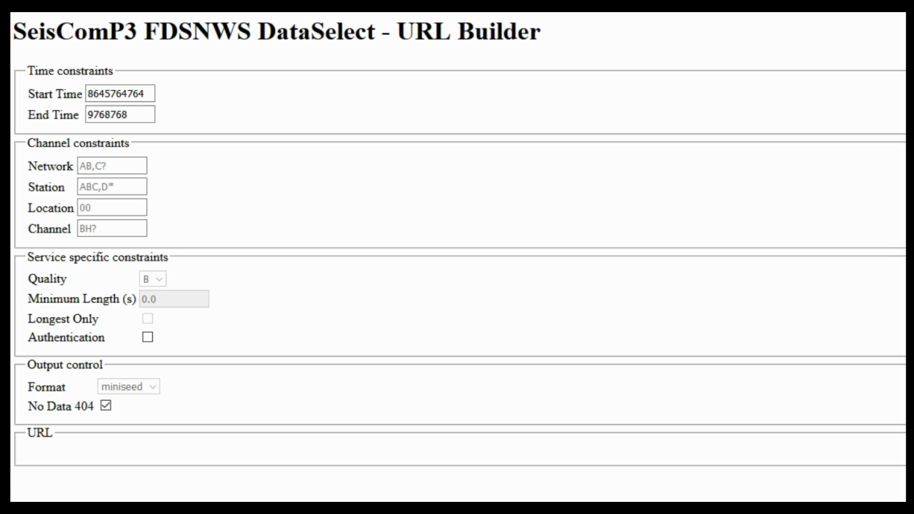
Step: Put a test Network entry in the builder, untick No Data 404, and clear a test Station entry
click(120, 183)
key(shift+Tab)
text(jhgfjhfj)
key(BackSpace)
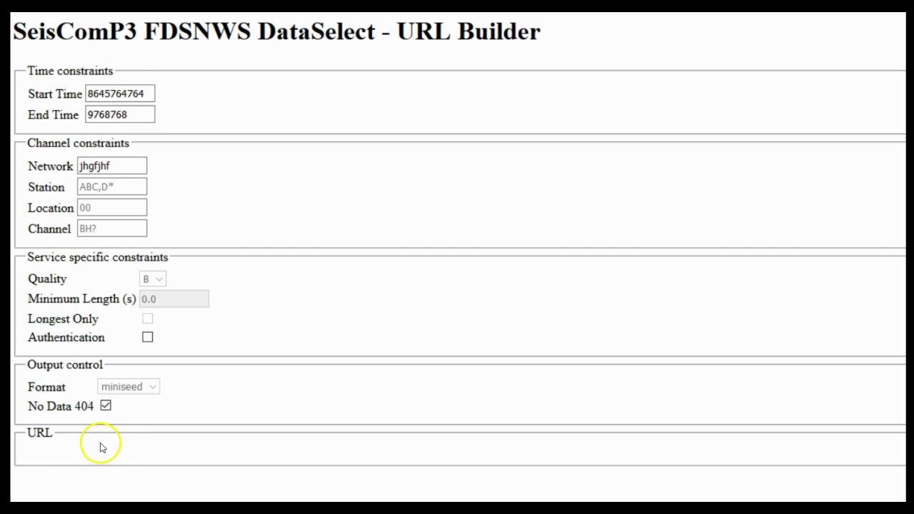
click(105, 406)
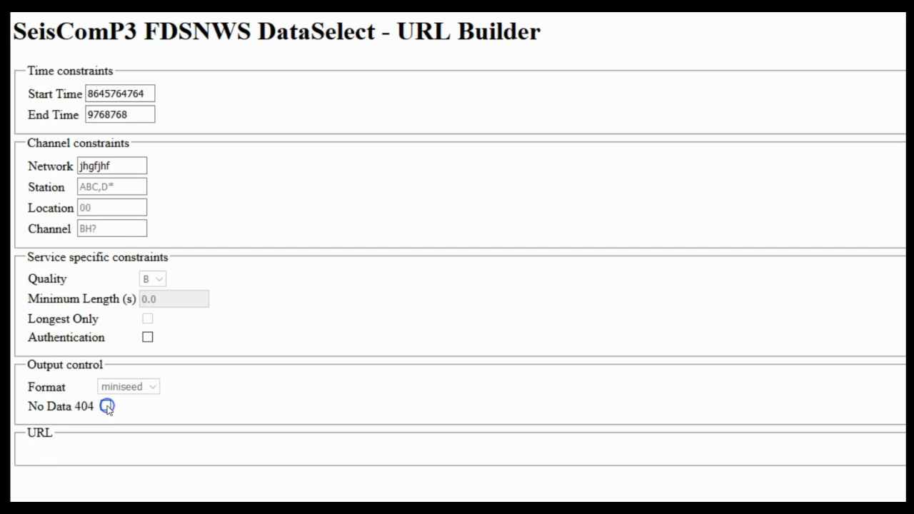
click(118, 183)
text(khgvjh)
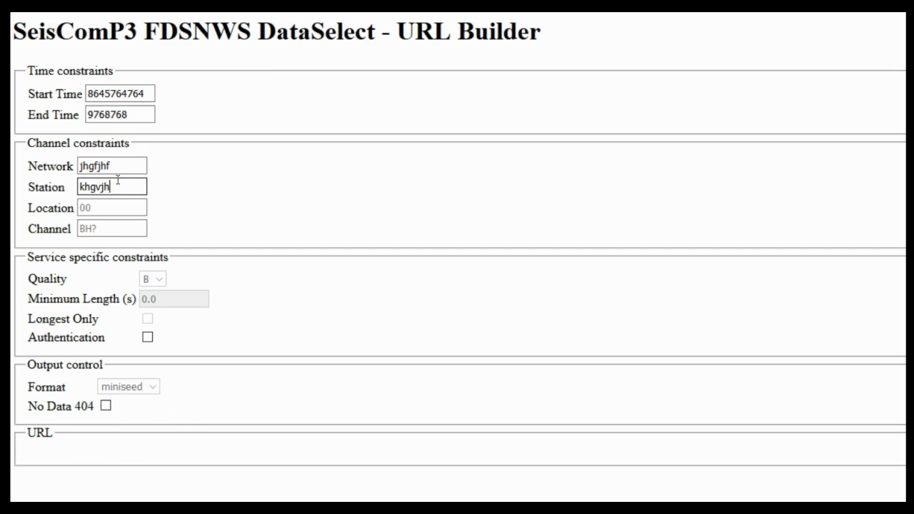
key(BackSpace)
key(BackSpace)
key(BackSpace)
key(BackSpace)
key(BackSpace)
click(247, 192)
click(527, 341)
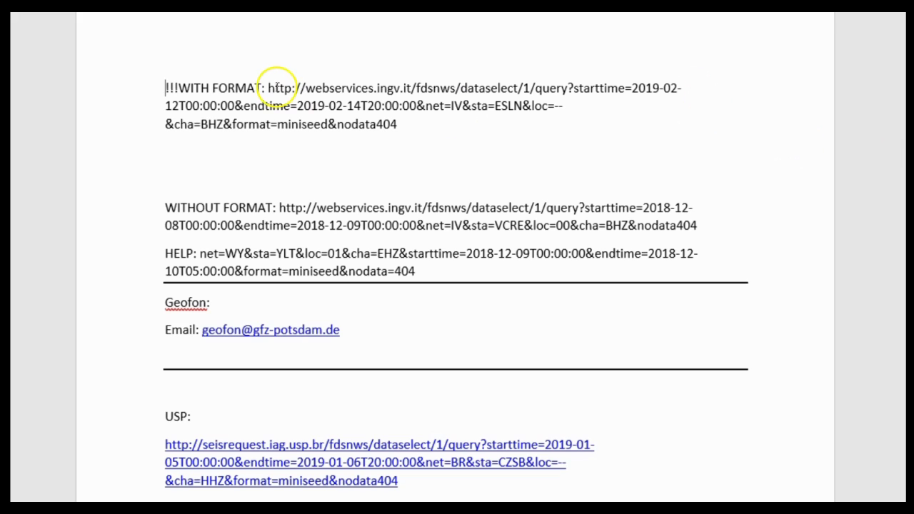
drag(270, 88, 529, 74)
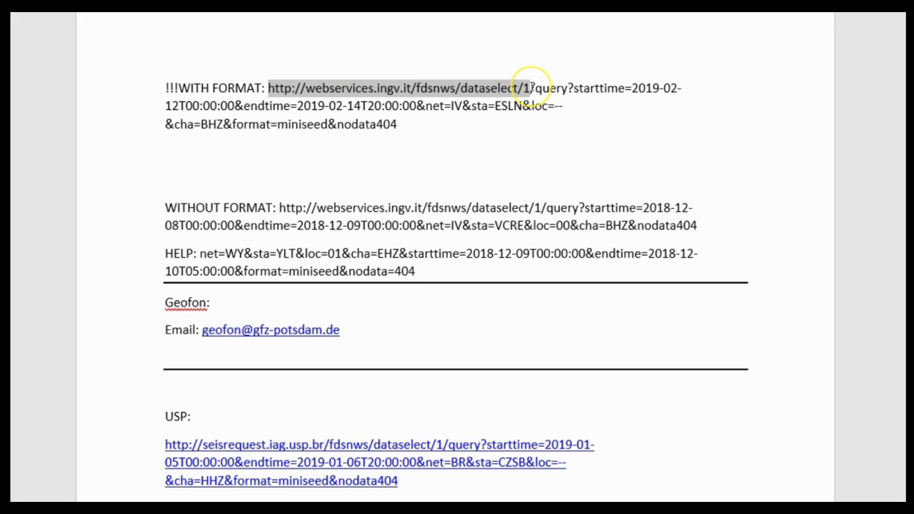
Step: Review the WITH FORMAT URL's query parameters: net=IV, sta=ESLN, cha=BHZ, format=miniseed, nodata404
drag(530, 88, 397, 123)
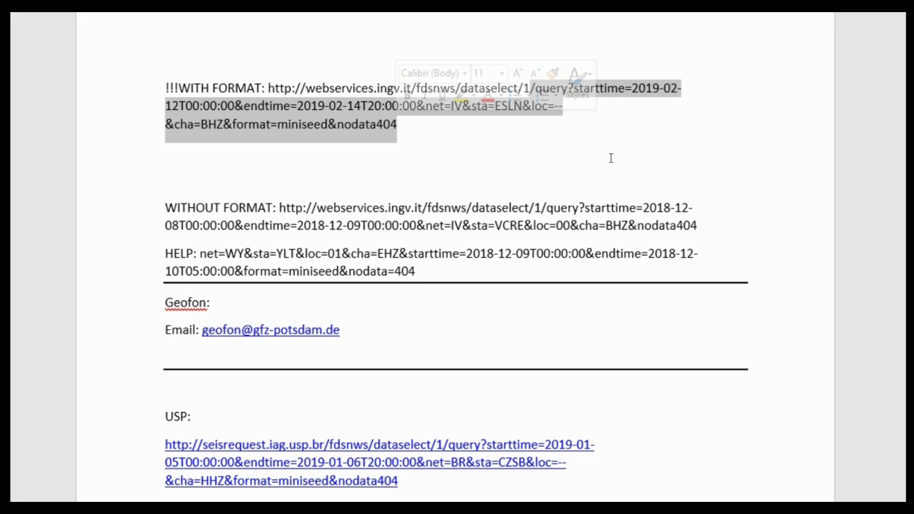
click(490, 144)
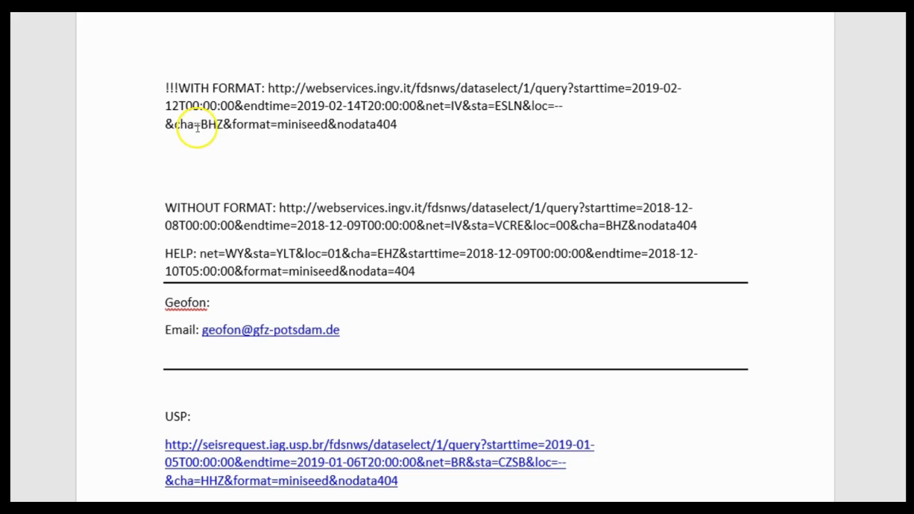
Step: Change the query's start date from 2019-02-12 to 2019-04-18
click(676, 88)
key(BackSpace)
text(4)
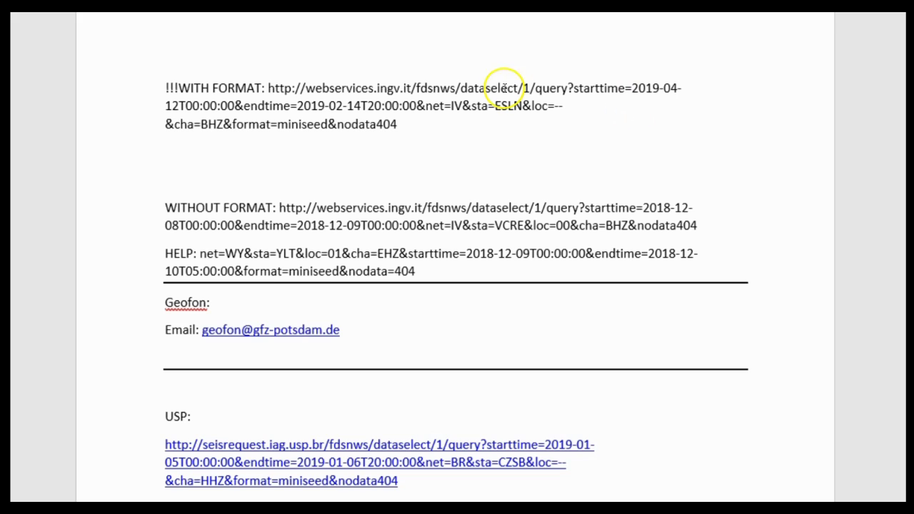
click(178, 107)
key(BackSpace)
text(8)
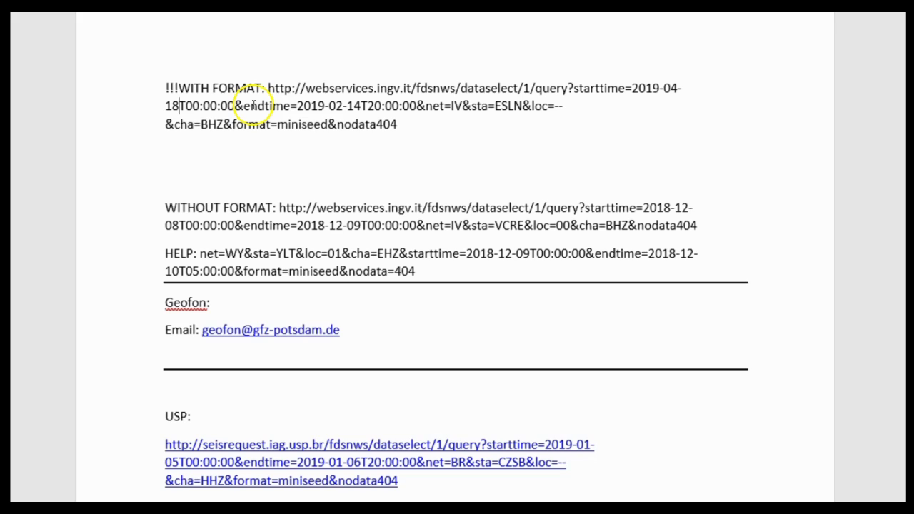
Step: Change the end time to 2019-04-20T00:00:00 and select the full ESLN query URL
click(346, 105)
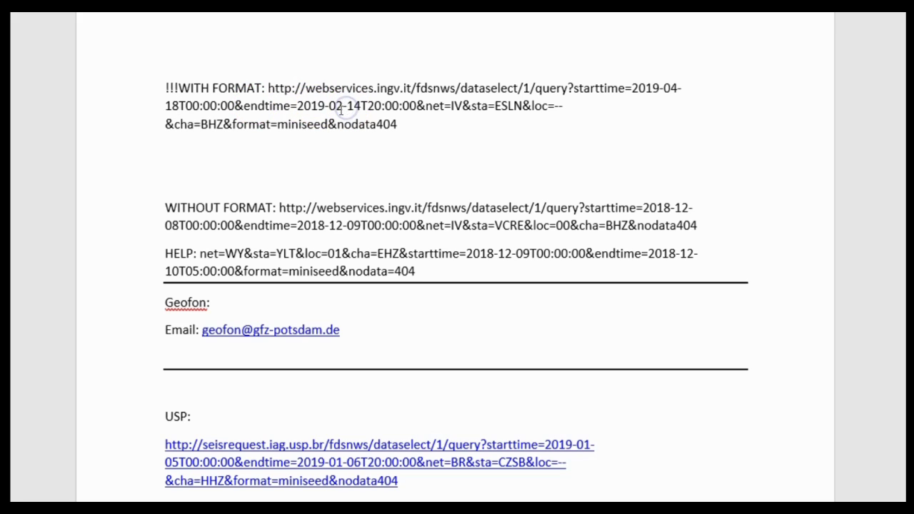
click(346, 124)
key(BackSpace)
text(4)
click(359, 105)
key(BackSpace)
key(BackSpace)
text(20)
click(376, 105)
key(BackSpace)
text(0T0)
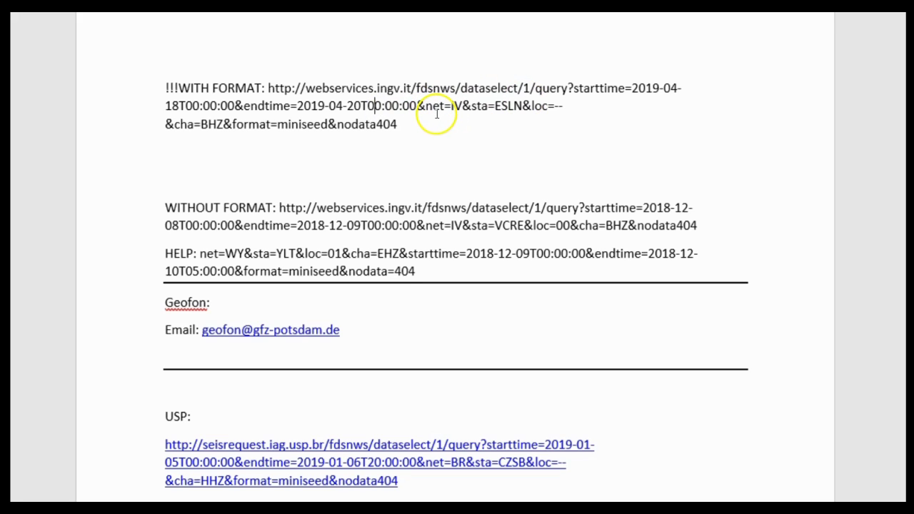
drag(398, 125, 267, 89)
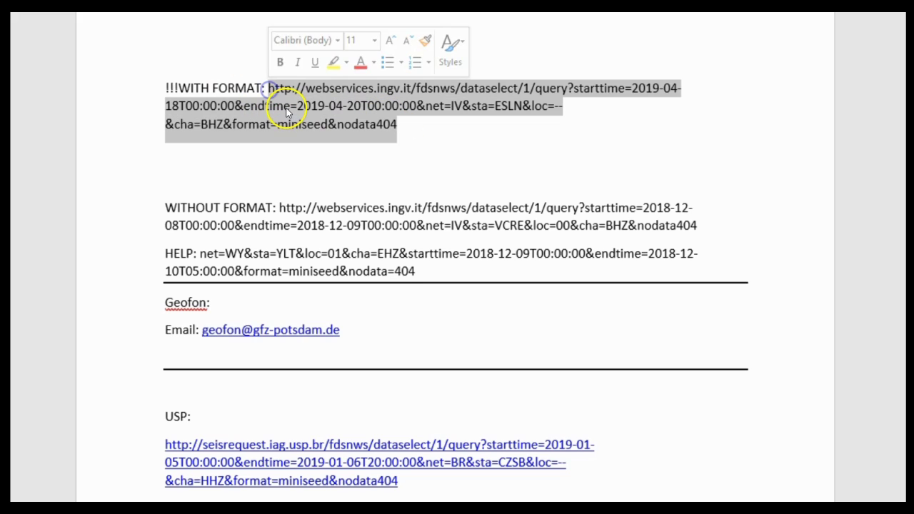
Step: Copy the ESLN BHZ query URL into the browser's address bar, run it, and check the downloaded fdsnws.mseed
right_click(286, 112)
click(312, 138)
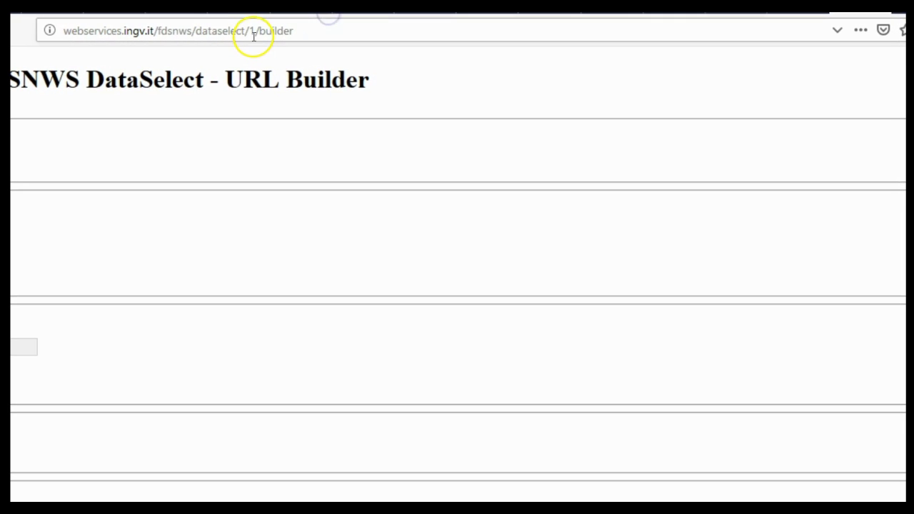
click(254, 36)
right_click(254, 36)
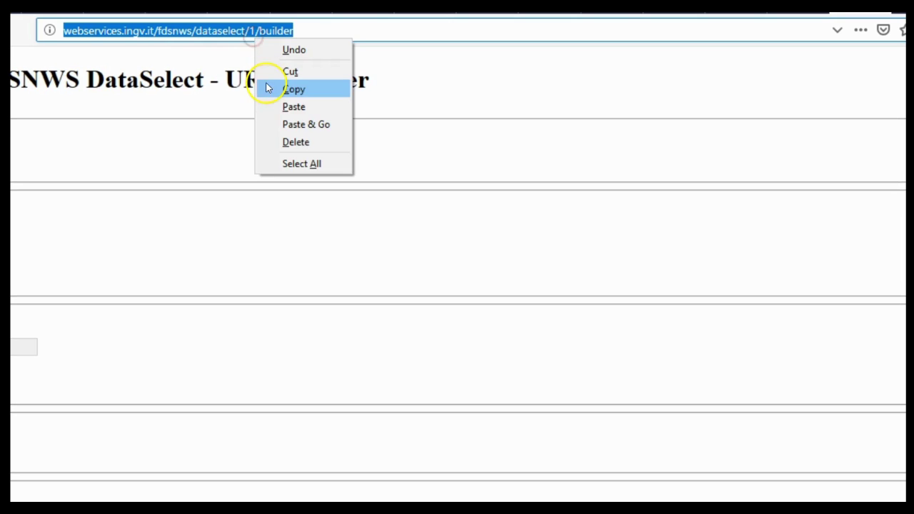
click(271, 105)
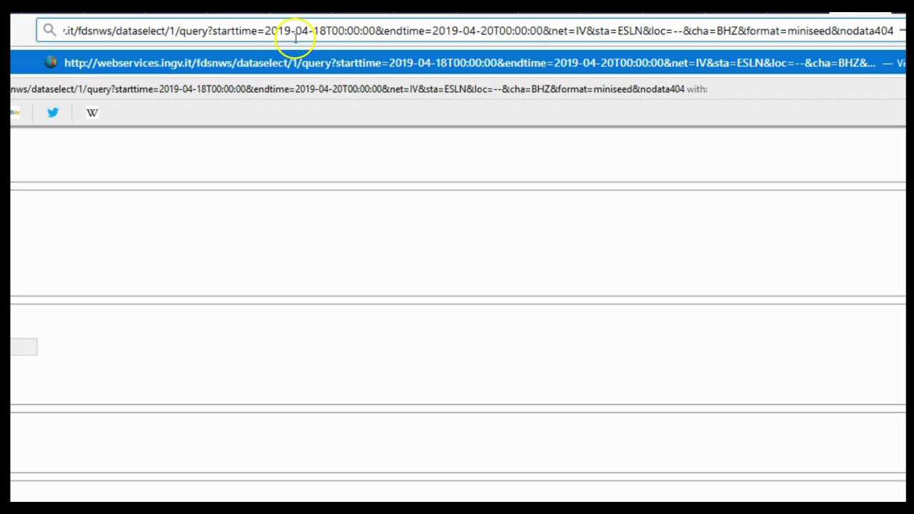
key(Return)
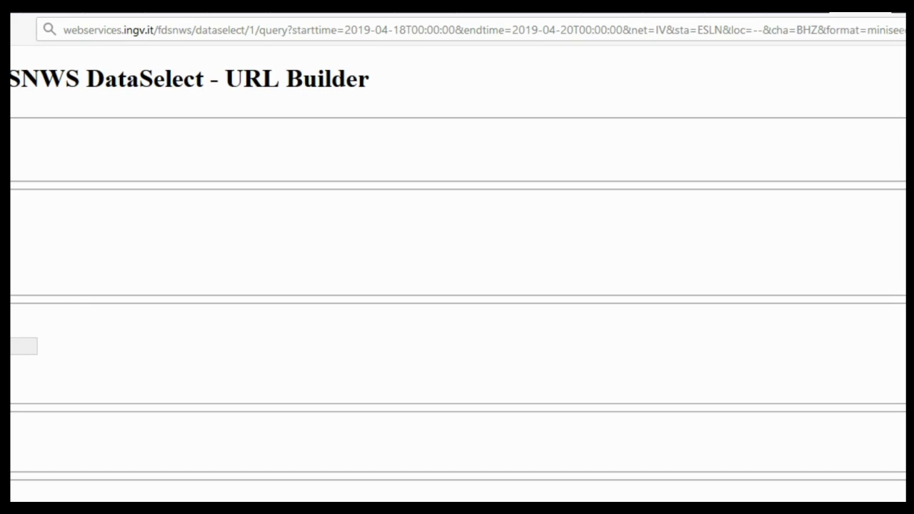
click(863, 37)
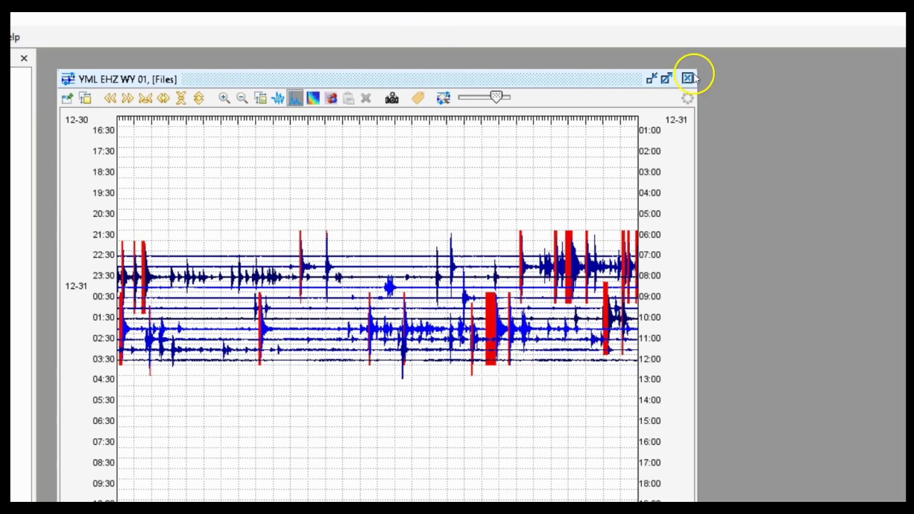
Step: Close the old helicorder and load fdsnws.mseed via File > Open File
click(687, 78)
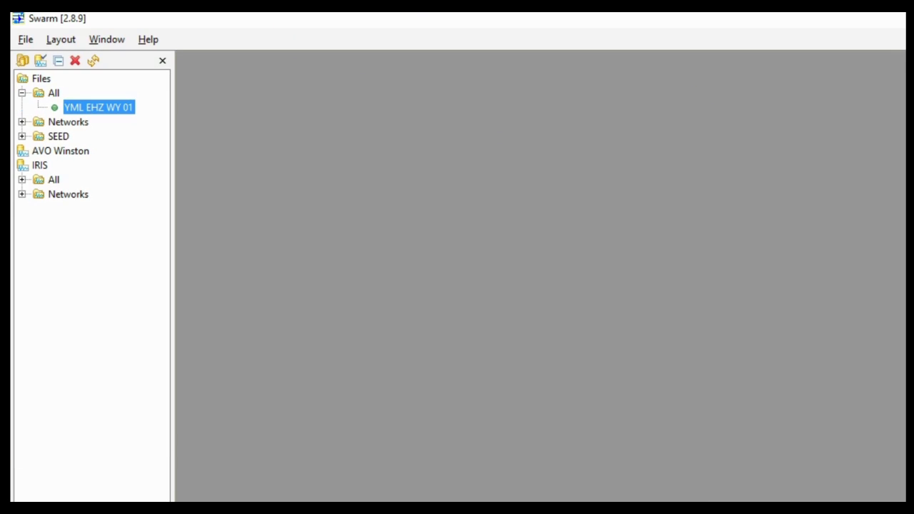
click(22, 40)
click(26, 40)
click(25, 40)
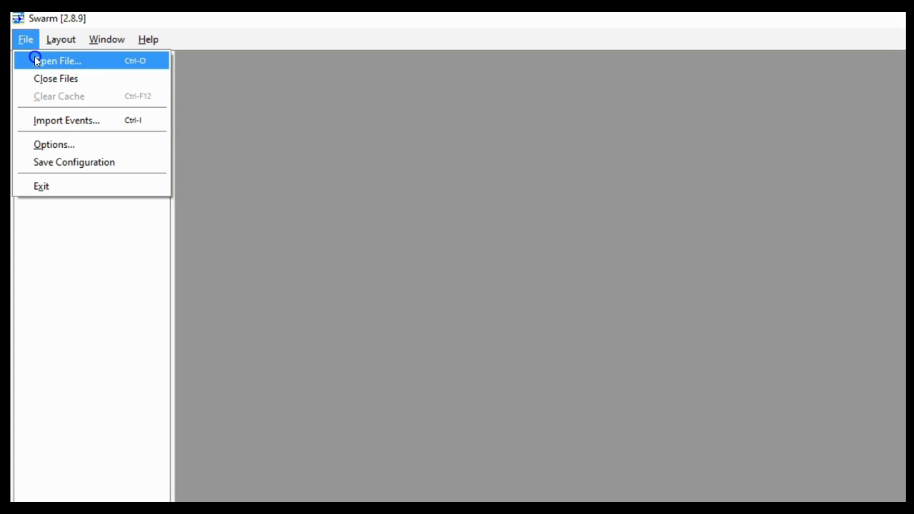
click(31, 62)
drag(437, 395, 529, 395)
click(534, 384)
click(782, 477)
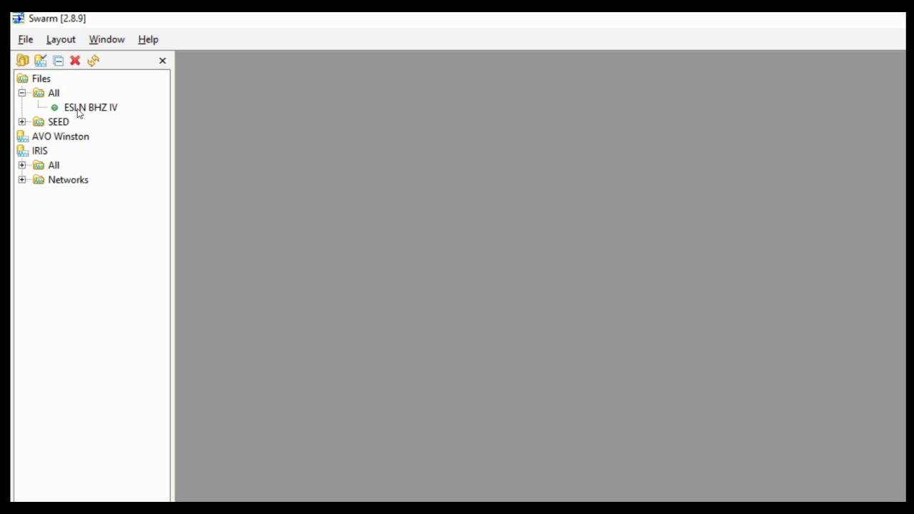
double_click(78, 109)
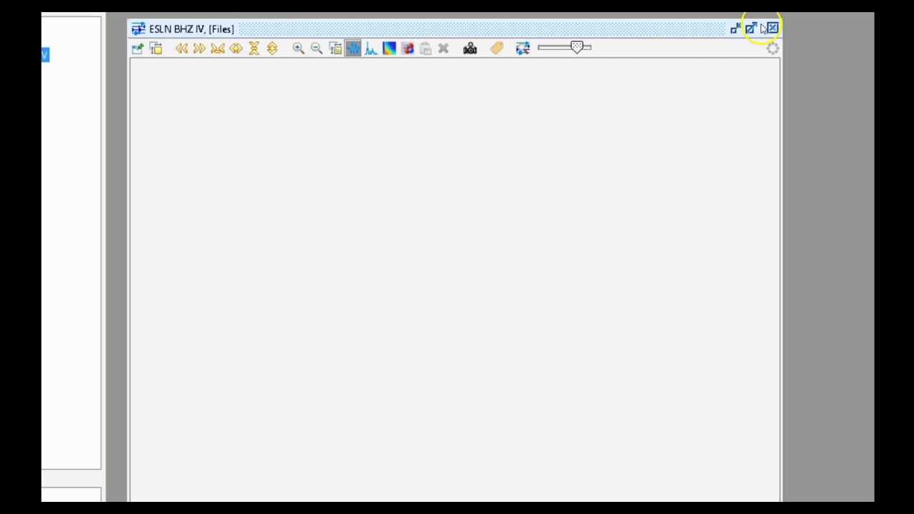
click(773, 29)
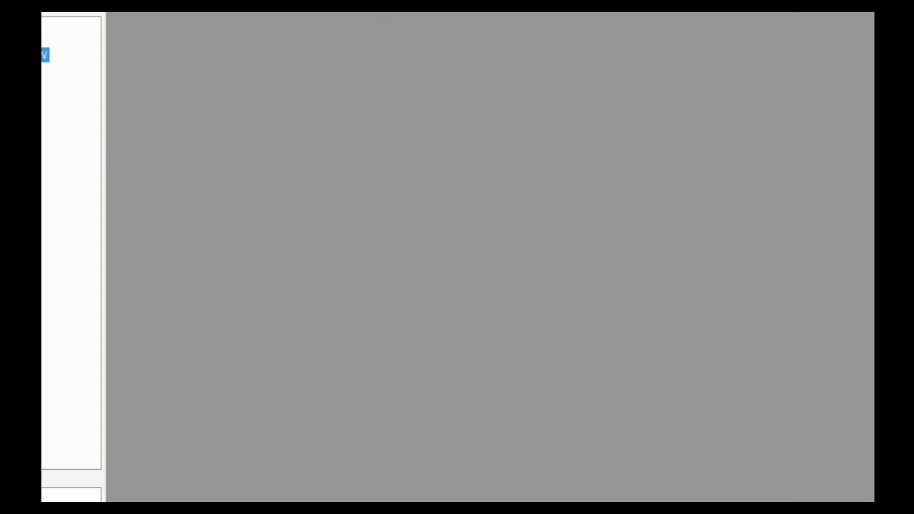
key(Escape)
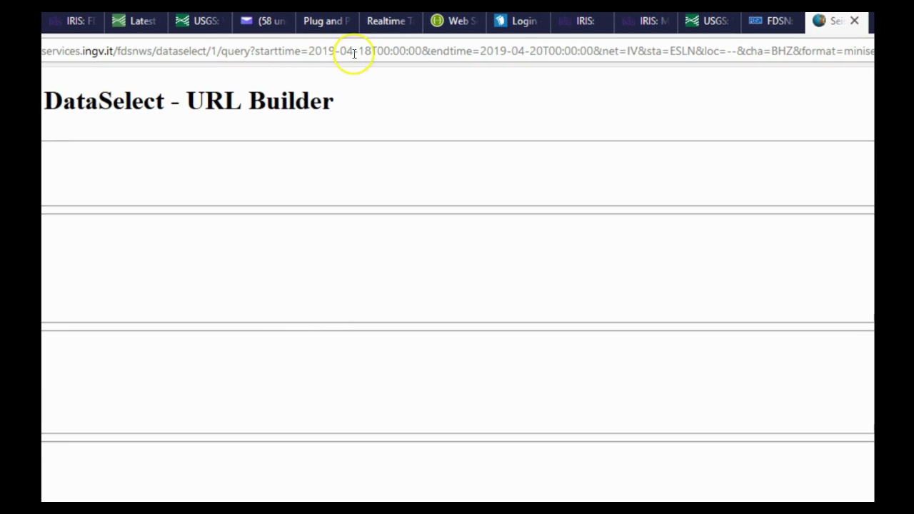
Step: Change the query URL's start time to 2018-12-30
click(371, 52)
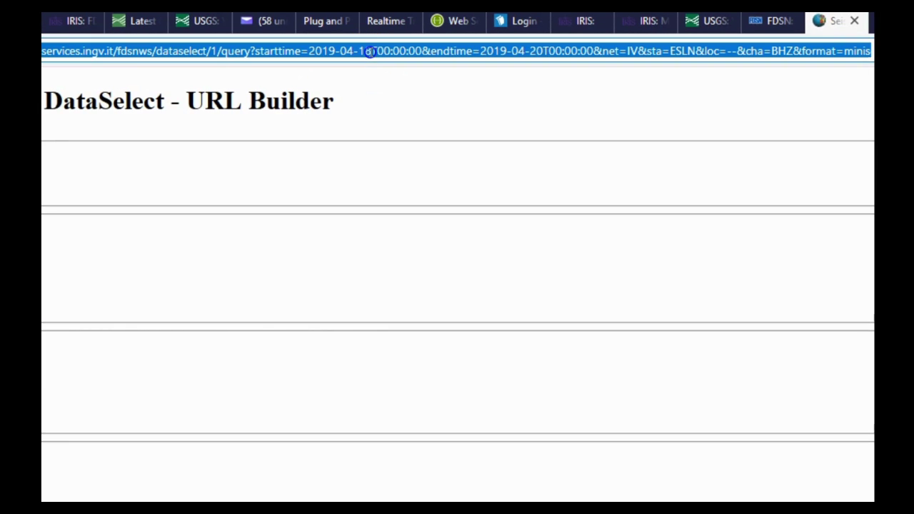
click(371, 51)
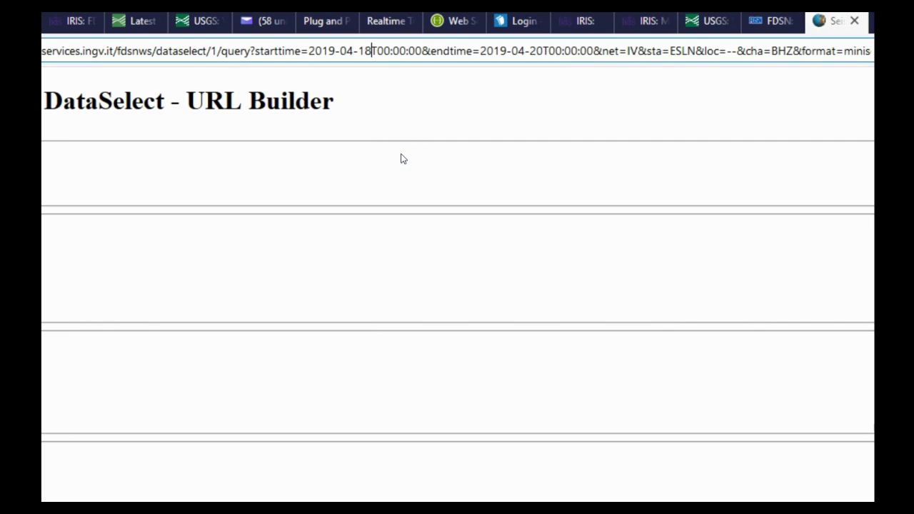
key(BackSpace)
key(BackSpace)
key(BackSpace)
key(BackSpace)
key(BackSpace)
key(BackSpace)
key(BackSpace)
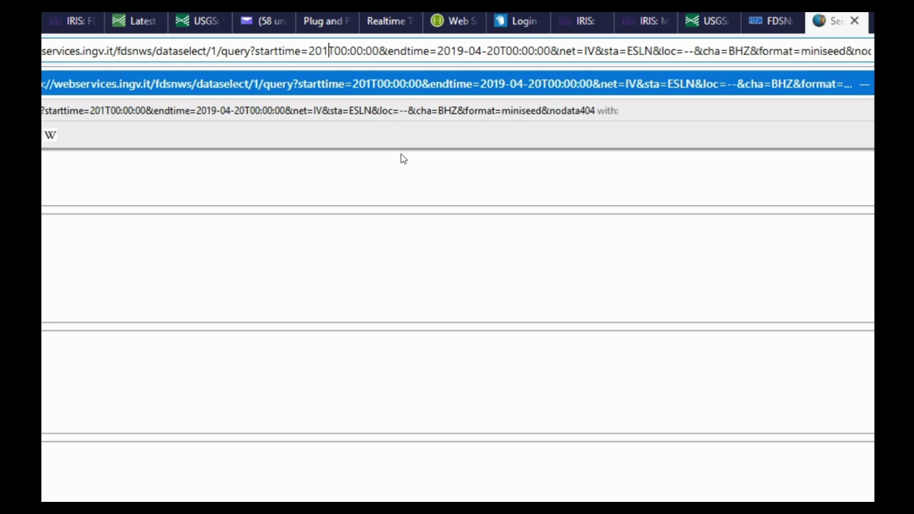
text(8-12-)
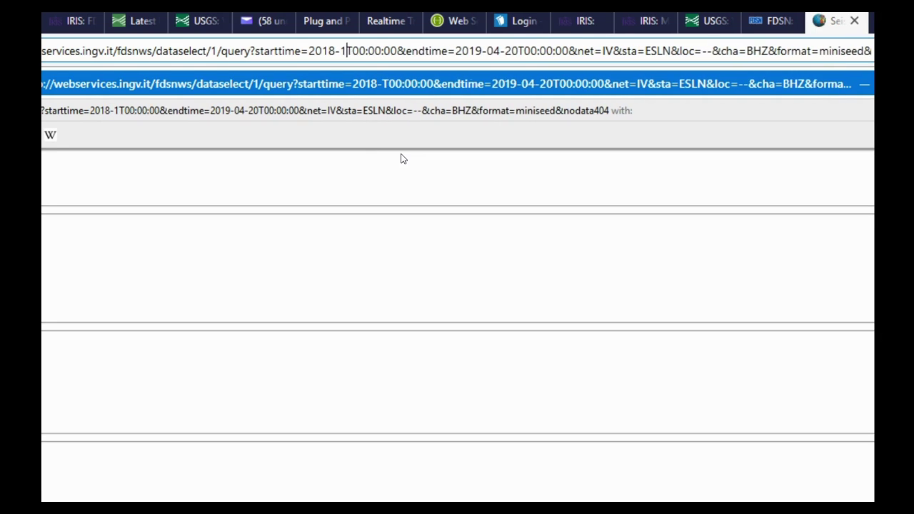
text(30)
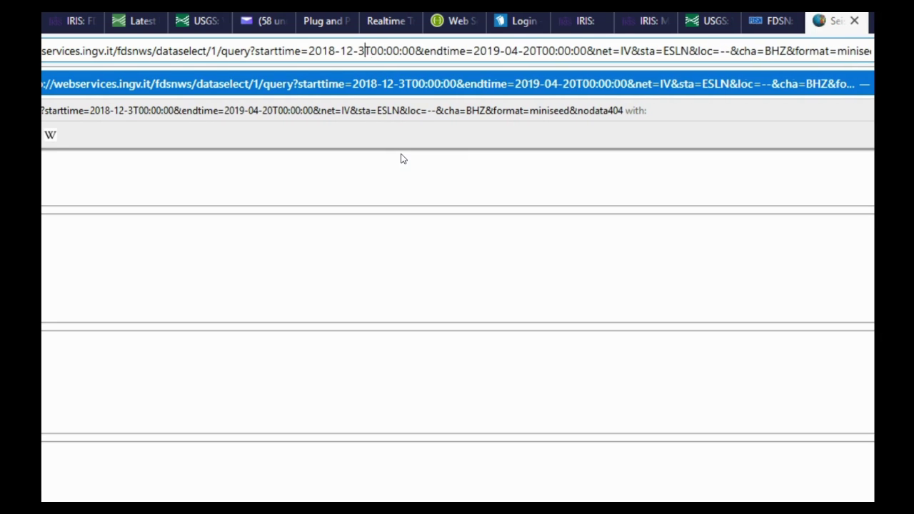
Step: Change the query URL's end time to 2019-01-01
click(510, 51)
key(BackSpace)
text(8)
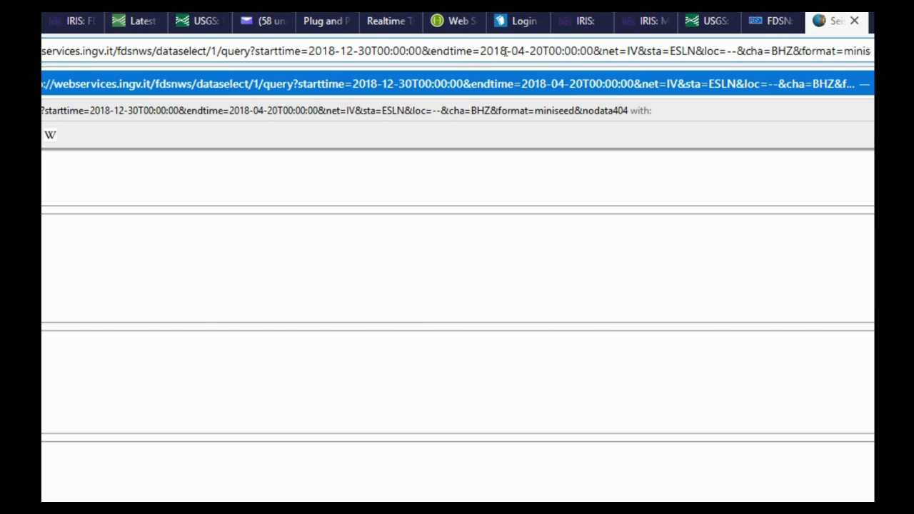
click(524, 50)
key(BackSpace)
key(BackSpace)
text(12)
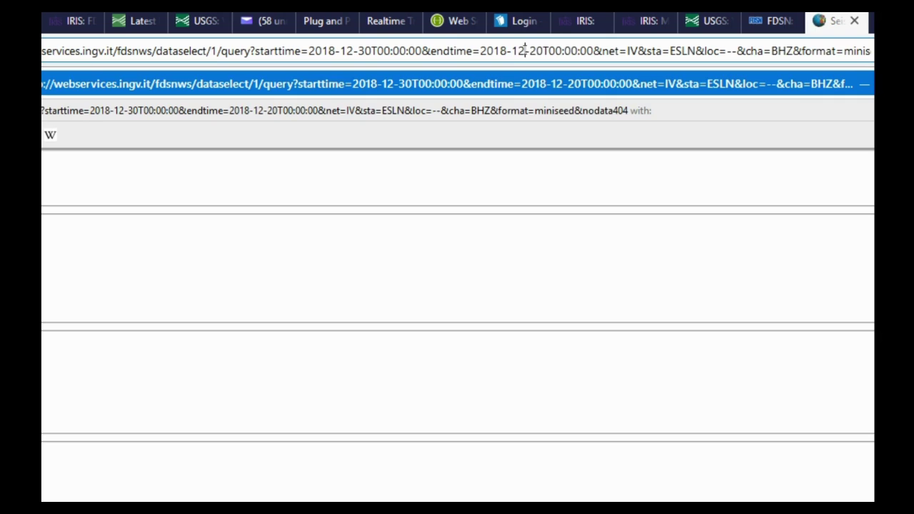
click(541, 51)
key(BackSpace)
key(BackSpace)
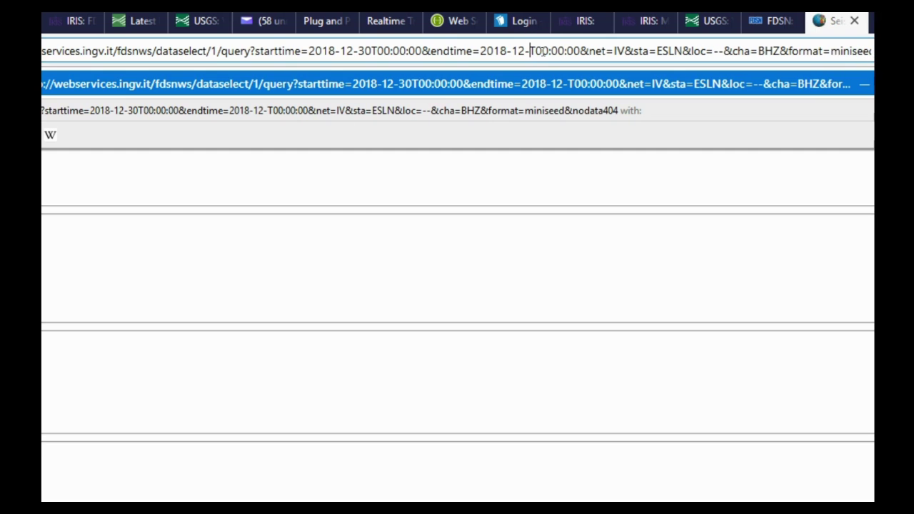
key(BackSpace)
key(BackSpace)
key(BackSpace)
key(BackSpace)
key(BackSpace)
text(9-01-01)
Step: Run the edited ESLN BHZ query and confirm fdsnws(1).mseed finished downloading at 6.1 MB
click(556, 51)
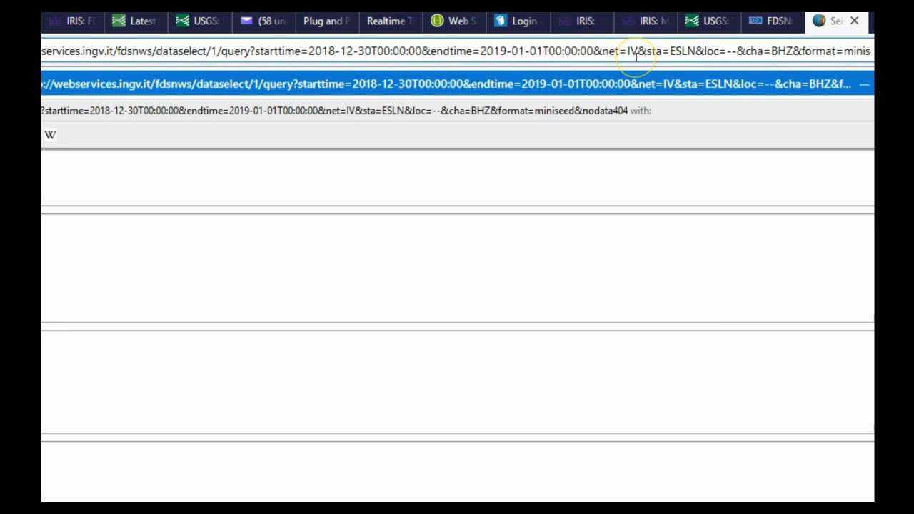
key(Return)
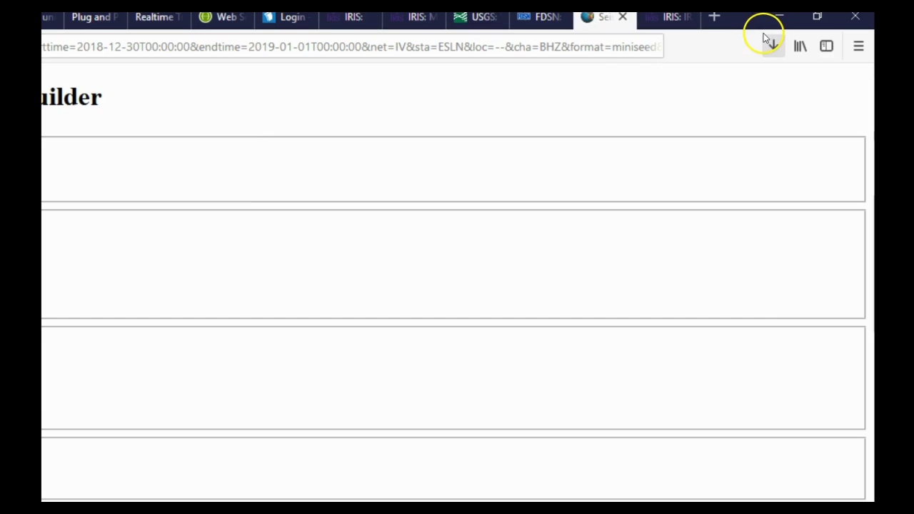
click(774, 48)
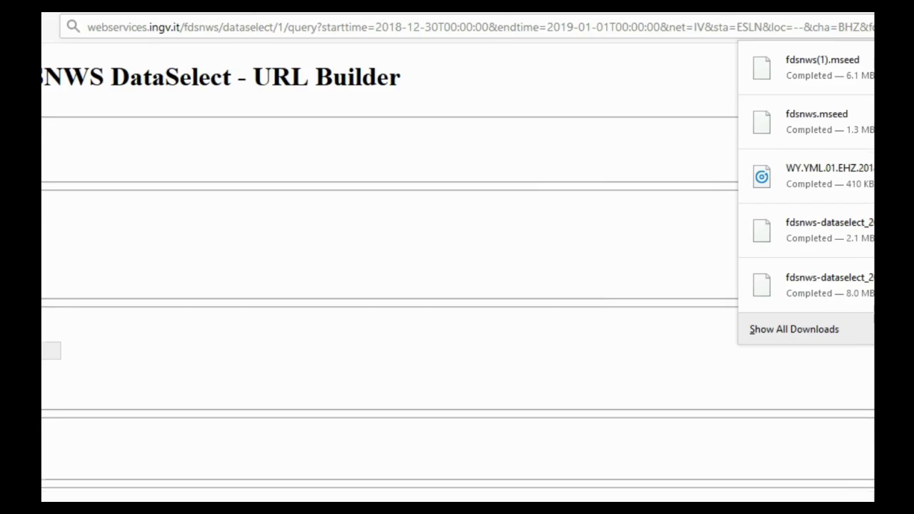
click(343, 369)
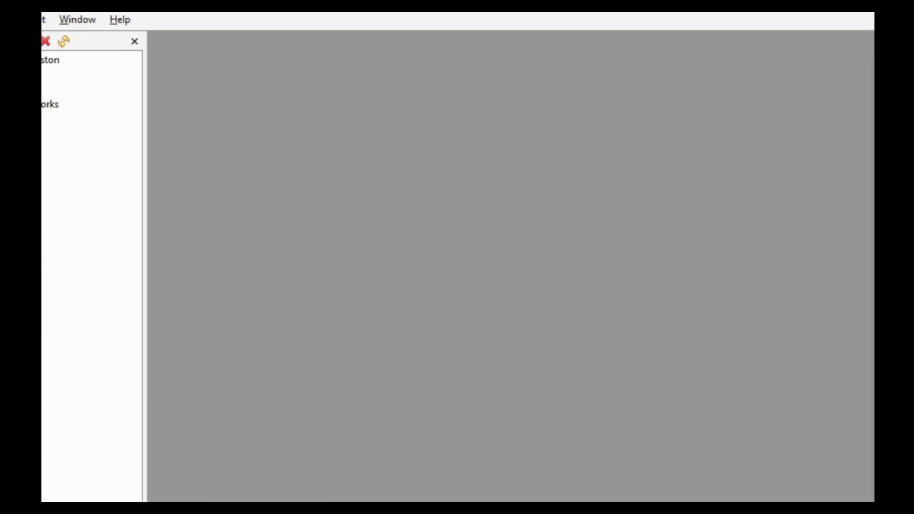
Step: Load fdsnws(1).mseed from the Downloads folder as a new Swarm file source
click(58, 24)
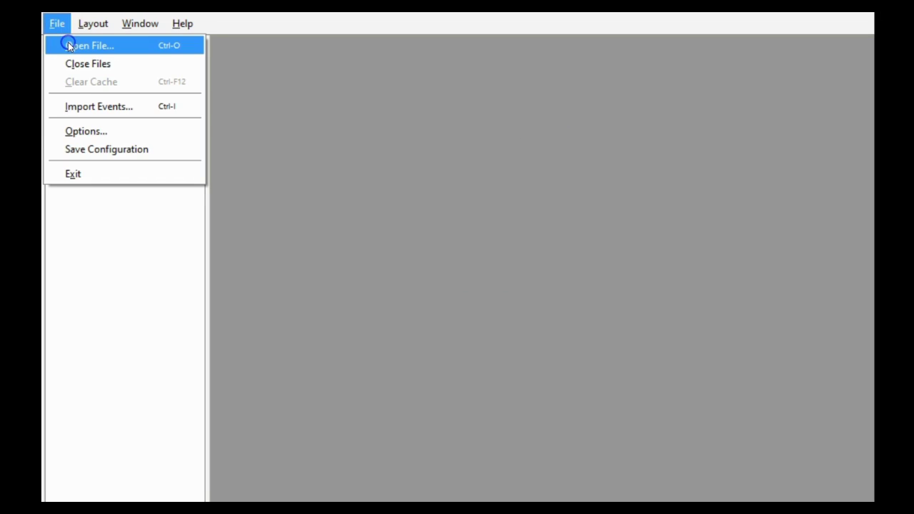
click(69, 46)
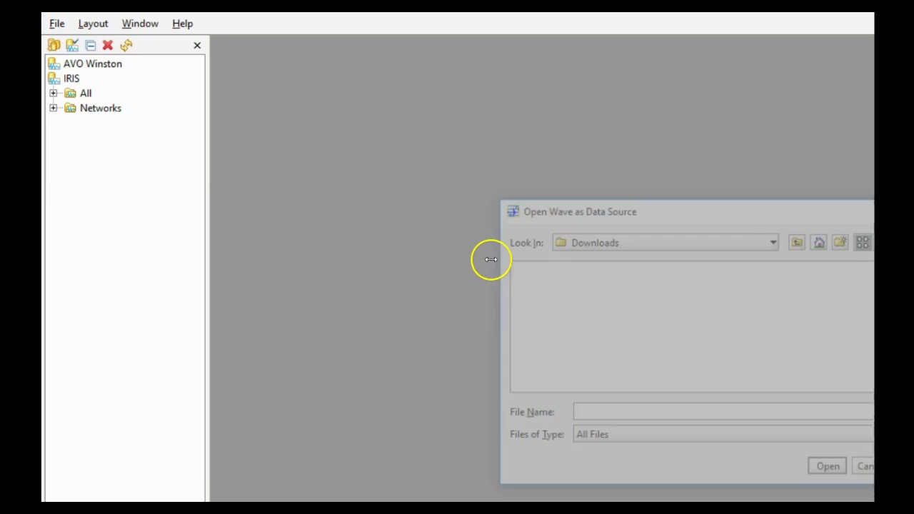
drag(533, 388, 571, 387)
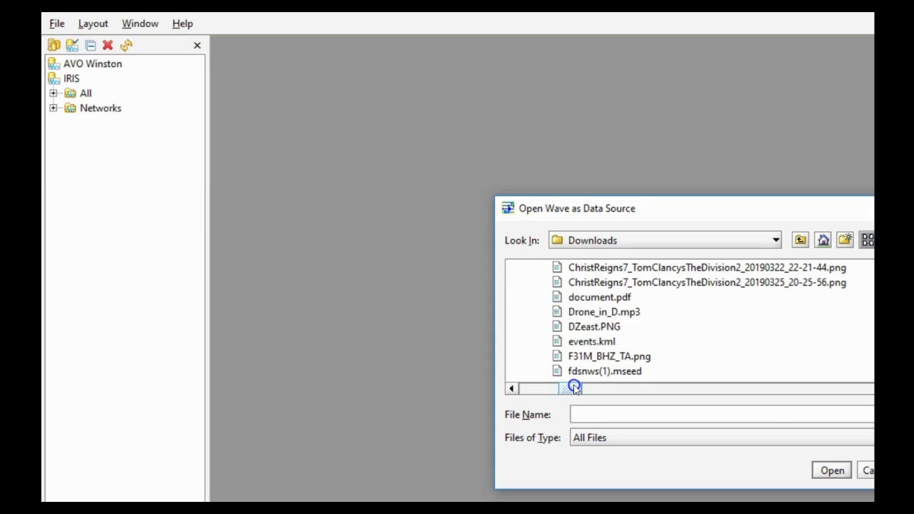
click(597, 371)
click(830, 472)
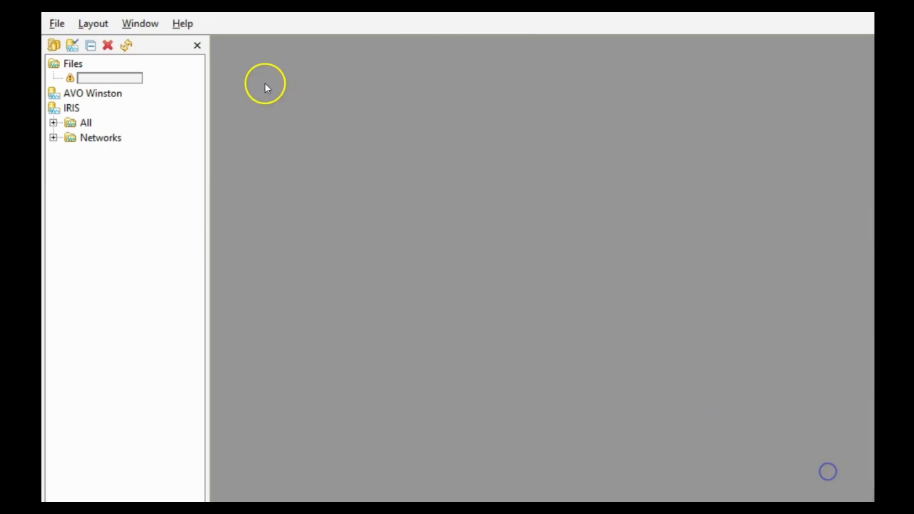
Step: Open the ESLN BHZ IV helicorder, page back, and view the red-marked event clip as spectrogram and waveform
click(118, 93)
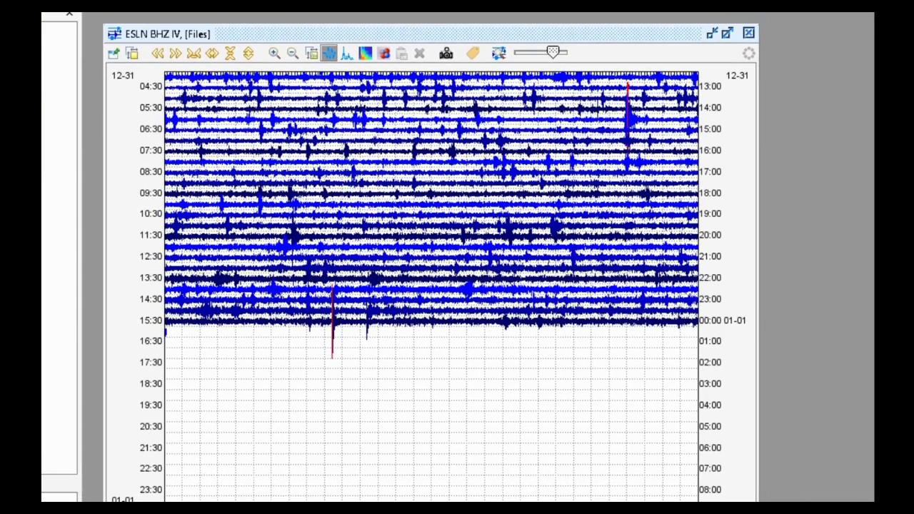
click(157, 54)
click(351, 179)
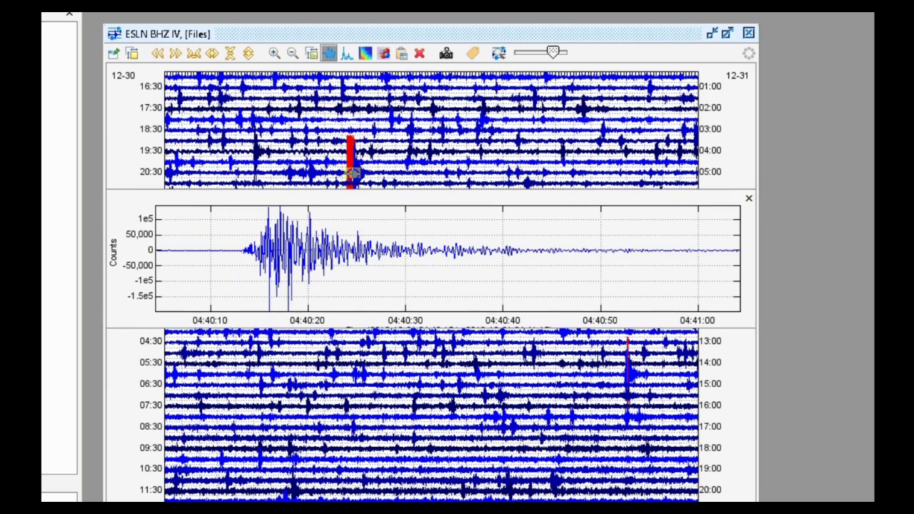
click(363, 54)
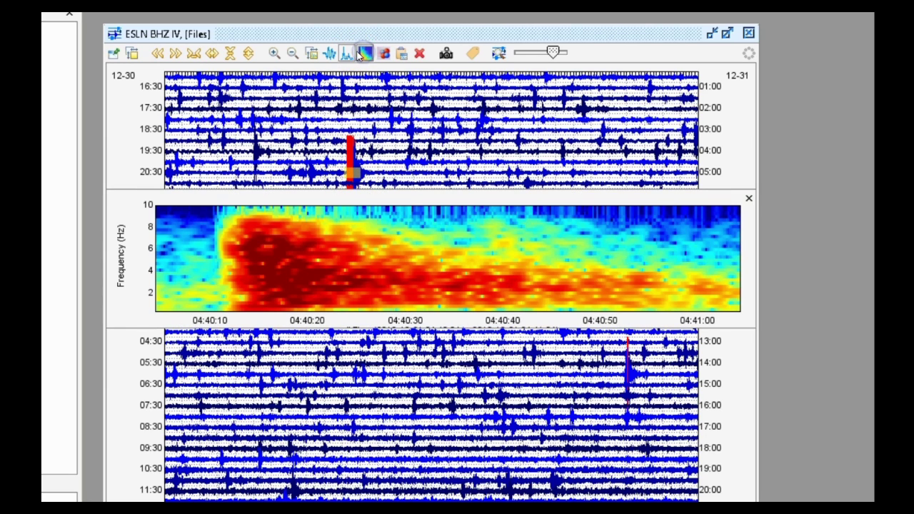
click(330, 54)
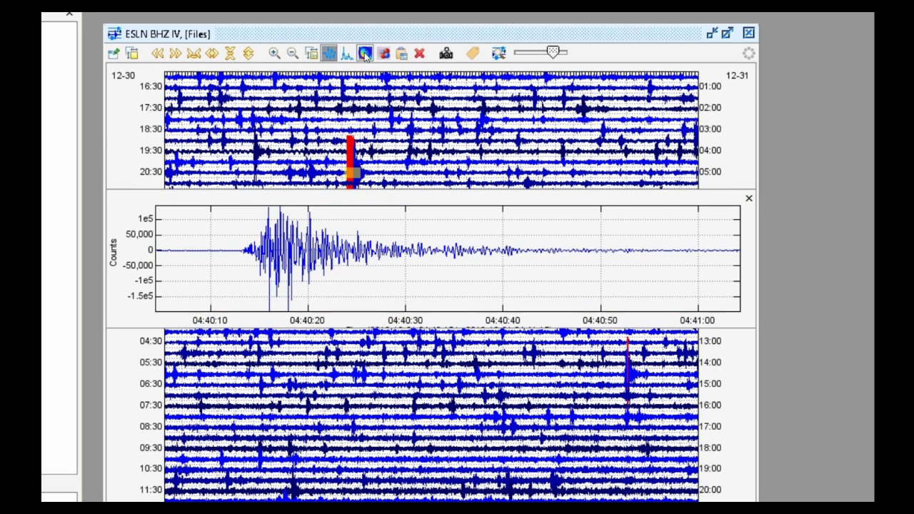
click(364, 54)
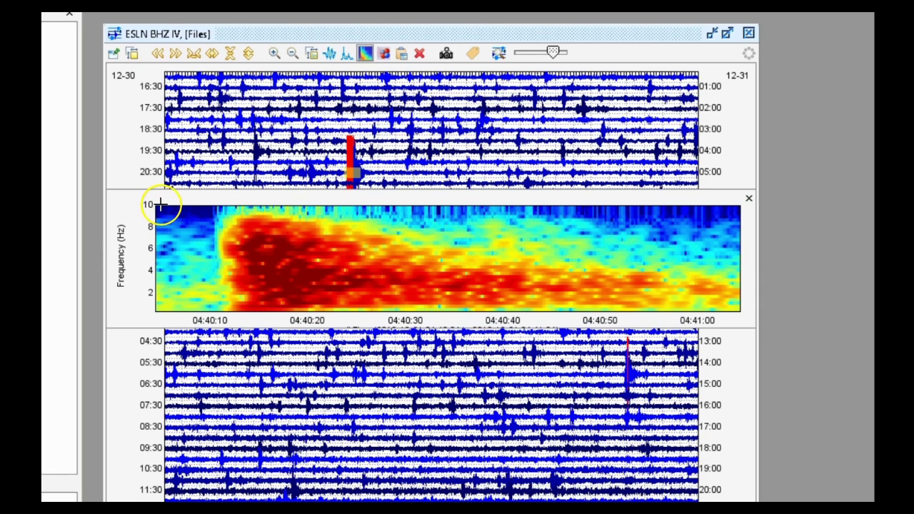
click(330, 54)
Step: Open clips of events on the 19:30, 01:39, 19:13, 15:30 and 14:30 rows, then close the clip pane
click(259, 149)
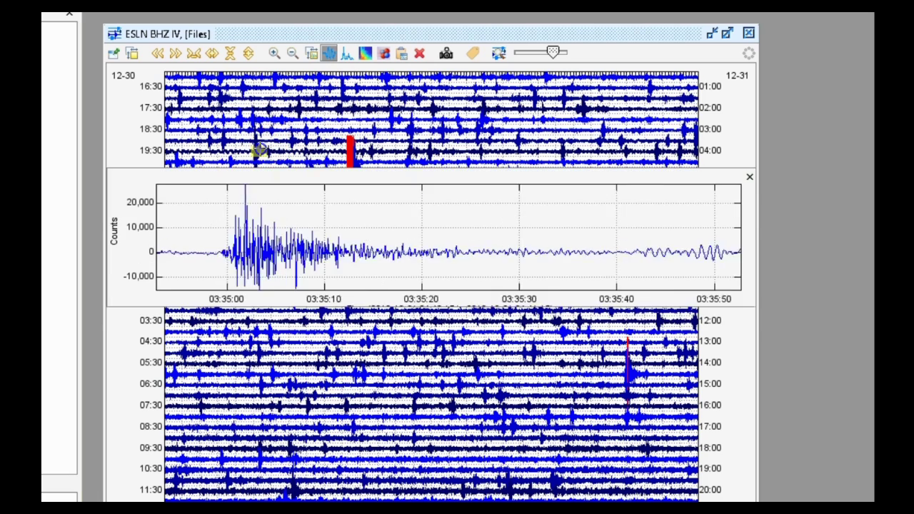
click(326, 117)
click(337, 104)
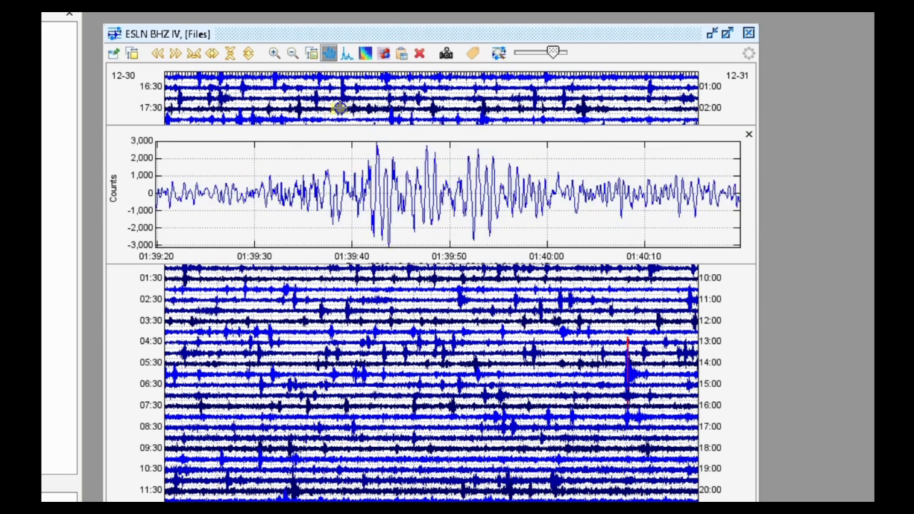
click(379, 104)
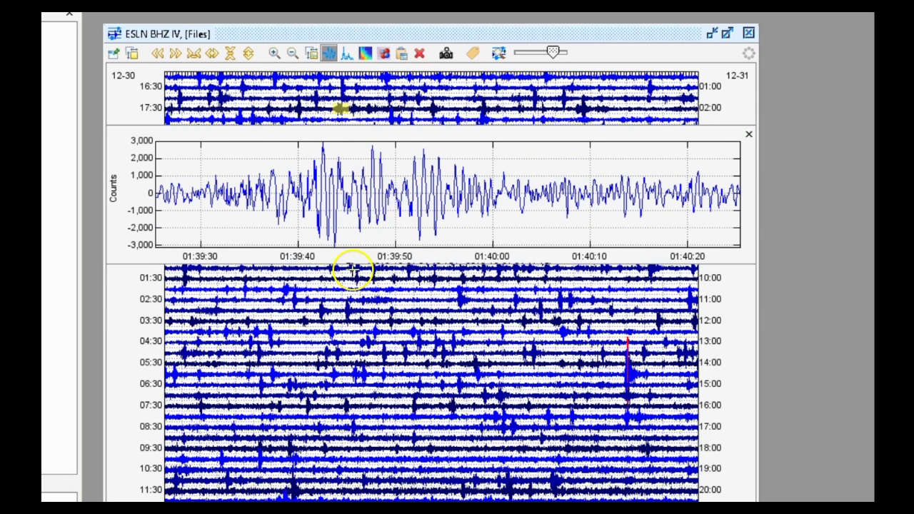
click(397, 483)
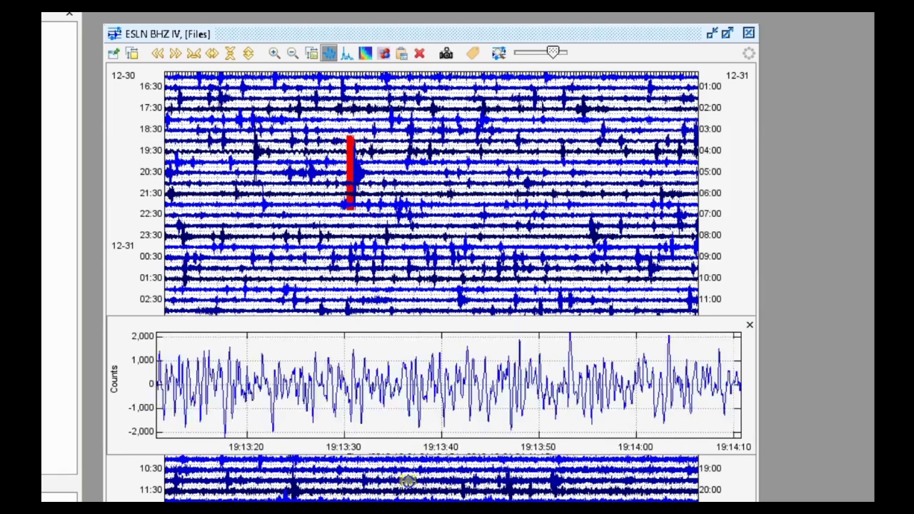
click(418, 483)
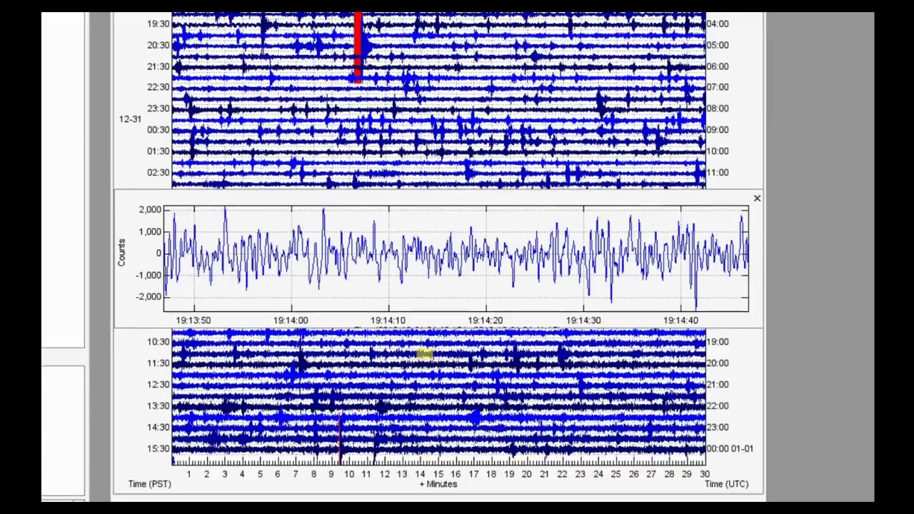
click(339, 450)
click(376, 447)
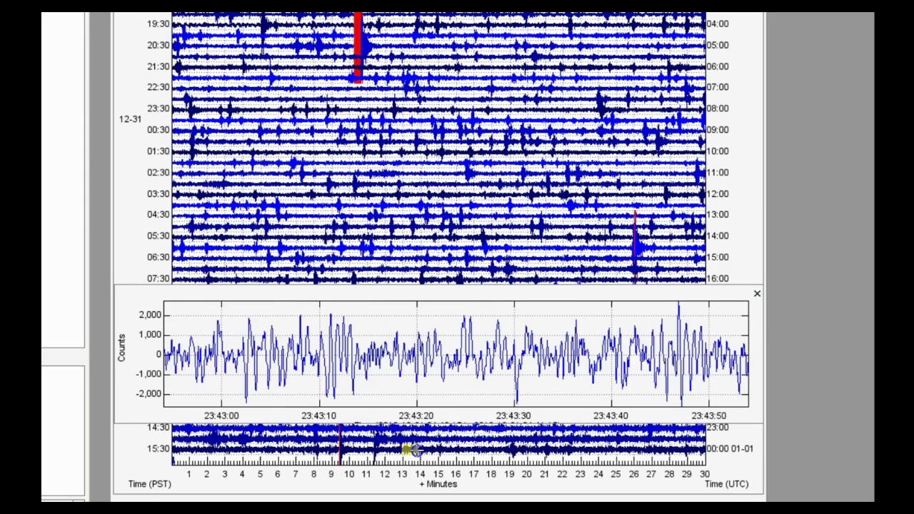
click(441, 428)
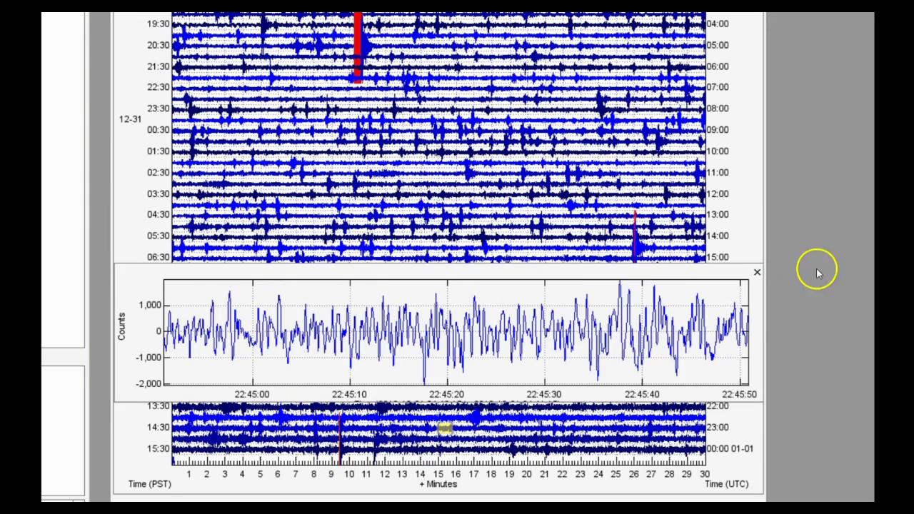
click(756, 271)
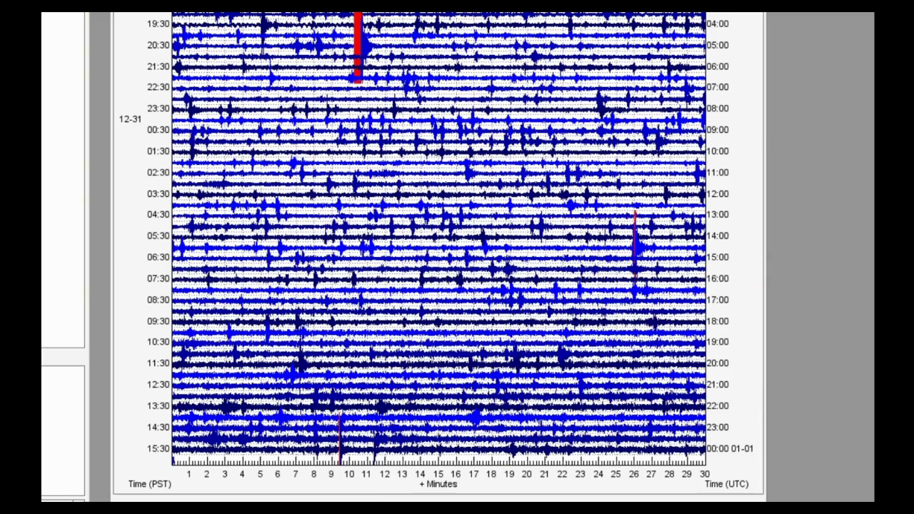
scroll(438, 239, up, 2)
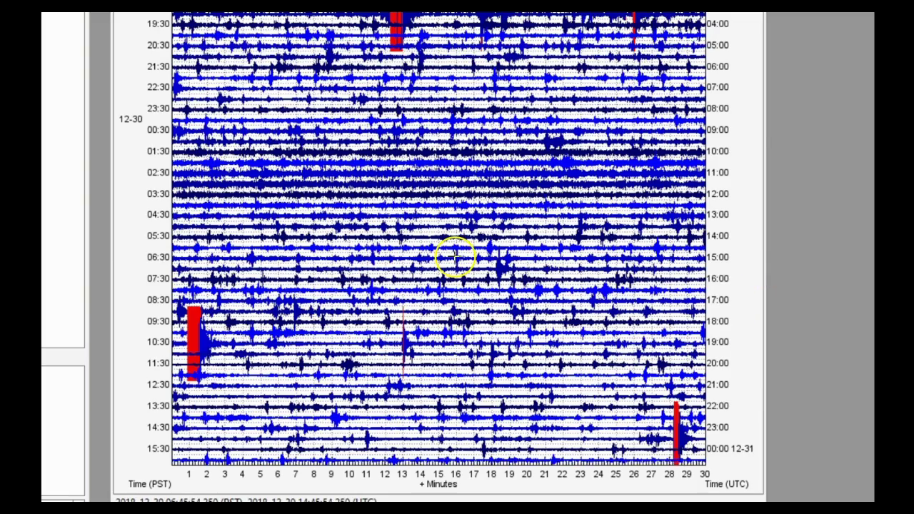
Step: Open a clip on the 02:30 row and slide it later along the trace
click(399, 173)
click(419, 58)
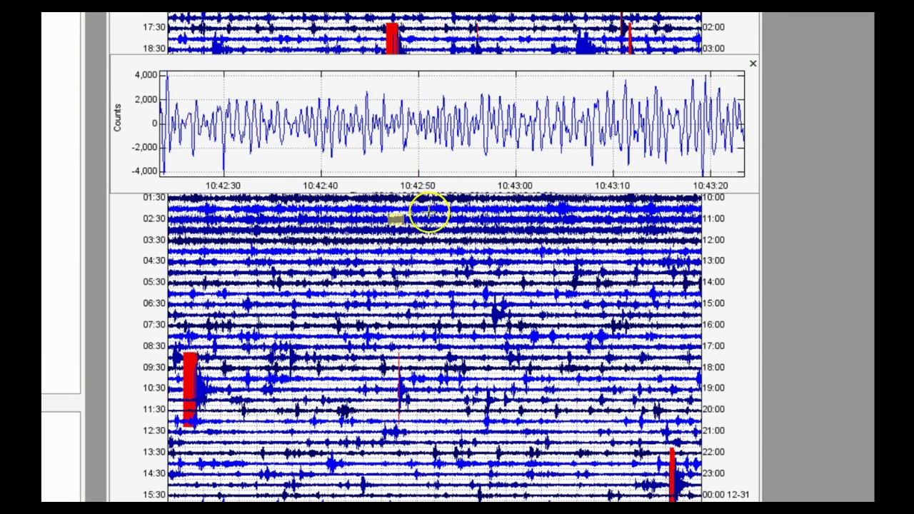
click(425, 174)
drag(421, 220, 490, 230)
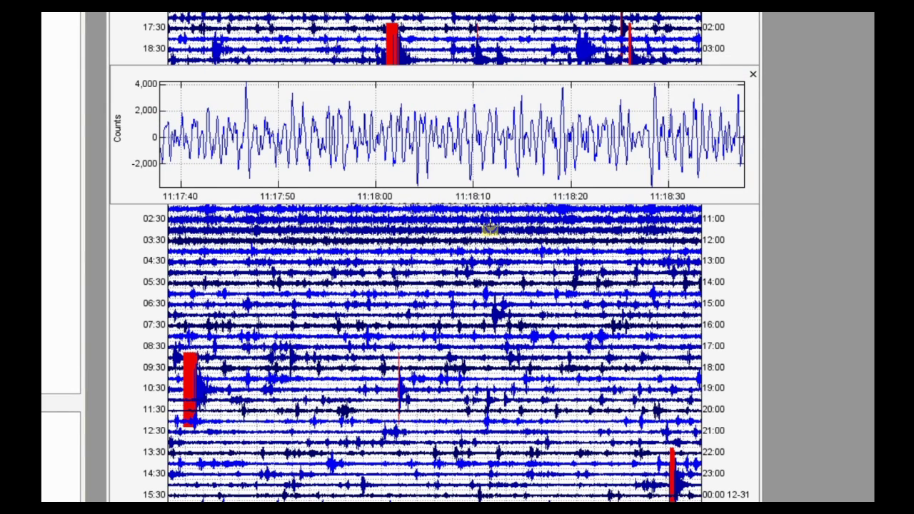
Step: Open clips from the 18:30 row, the large 03:12 event, and the red event on the 10:30 row
click(582, 52)
drag(582, 52, 590, 50)
drag(395, 61, 398, 61)
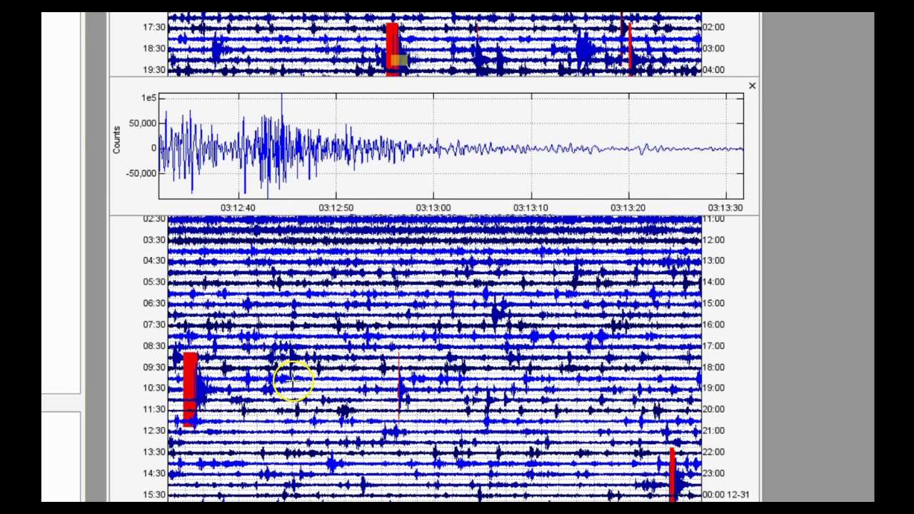
click(190, 388)
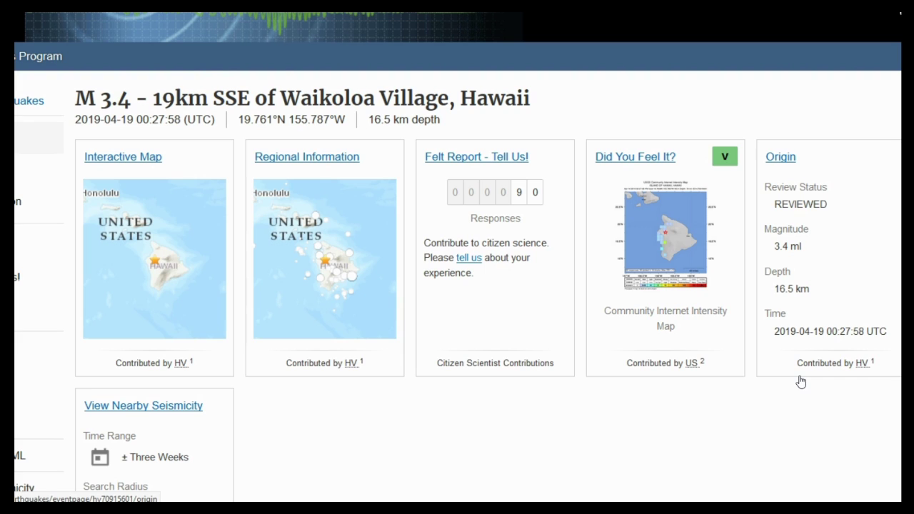
Step: Open the M 3.4 event's Origin phase table sorted by arrival time, with HUAD HHZ's P at 3.8 s first
click(778, 158)
scroll(385, 244, down, 3)
click(233, 91)
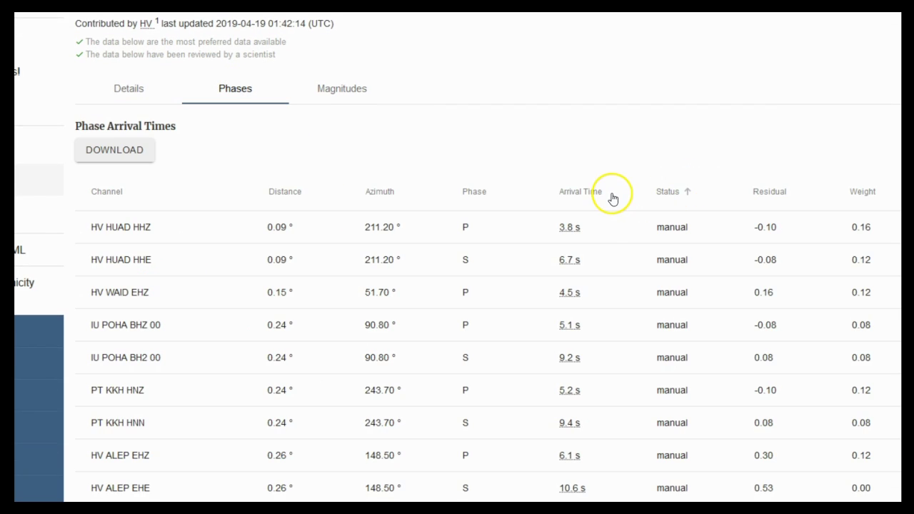
click(579, 195)
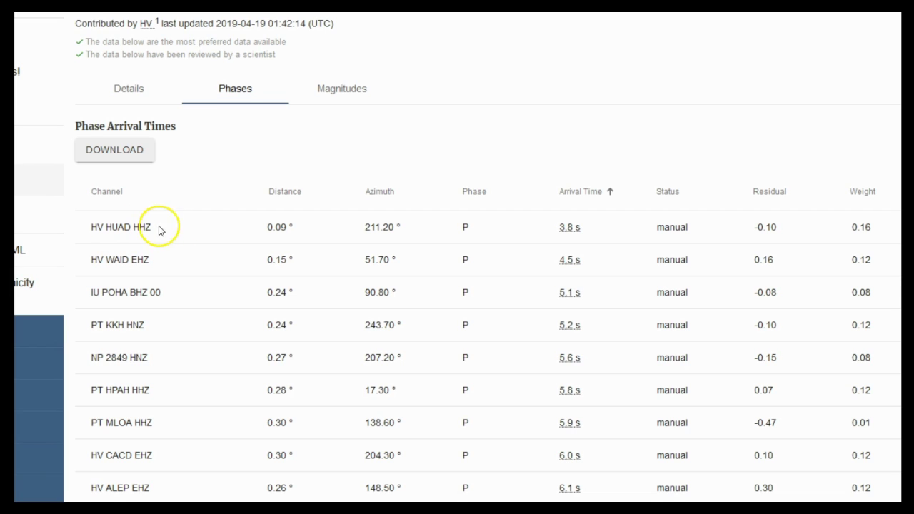
scroll(172, 233, up, 3)
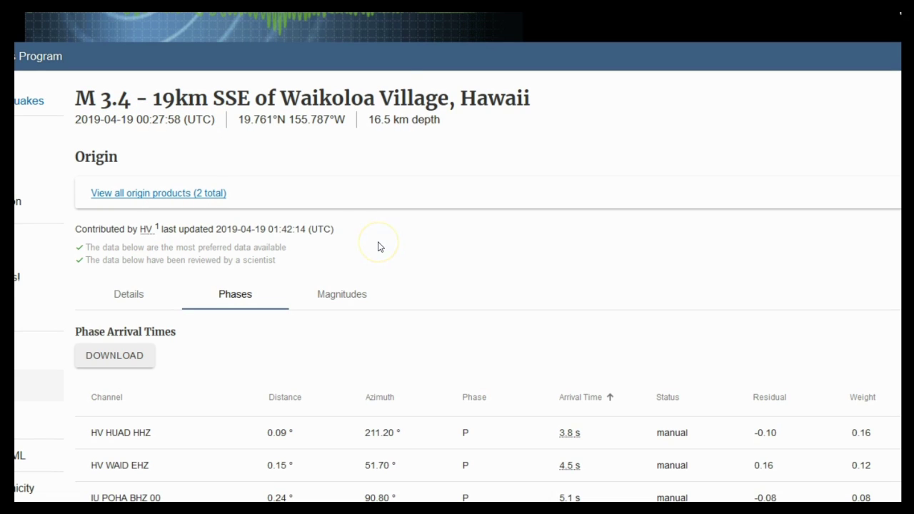
scroll(378, 246, down, 1)
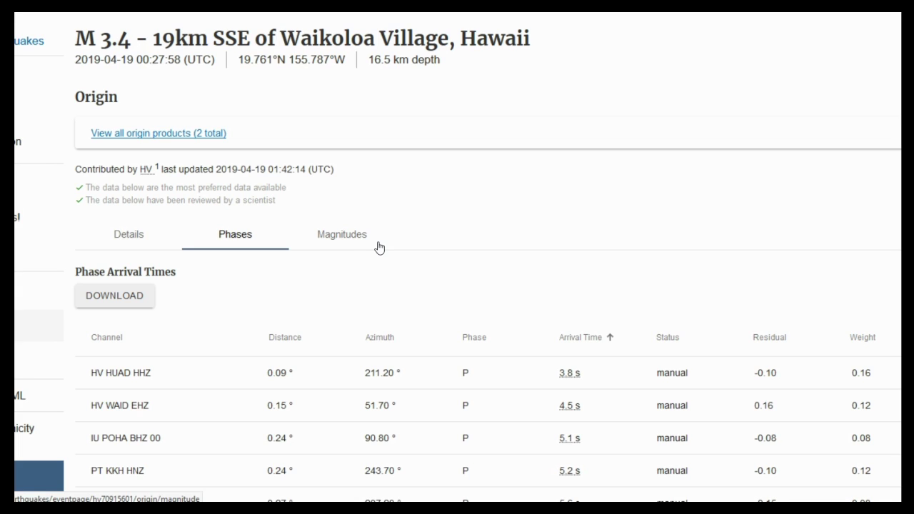
click(460, 237)
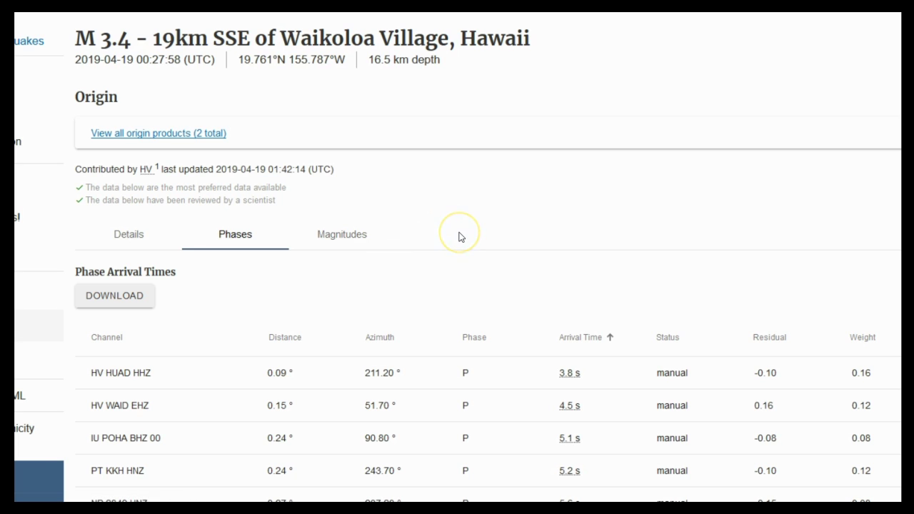